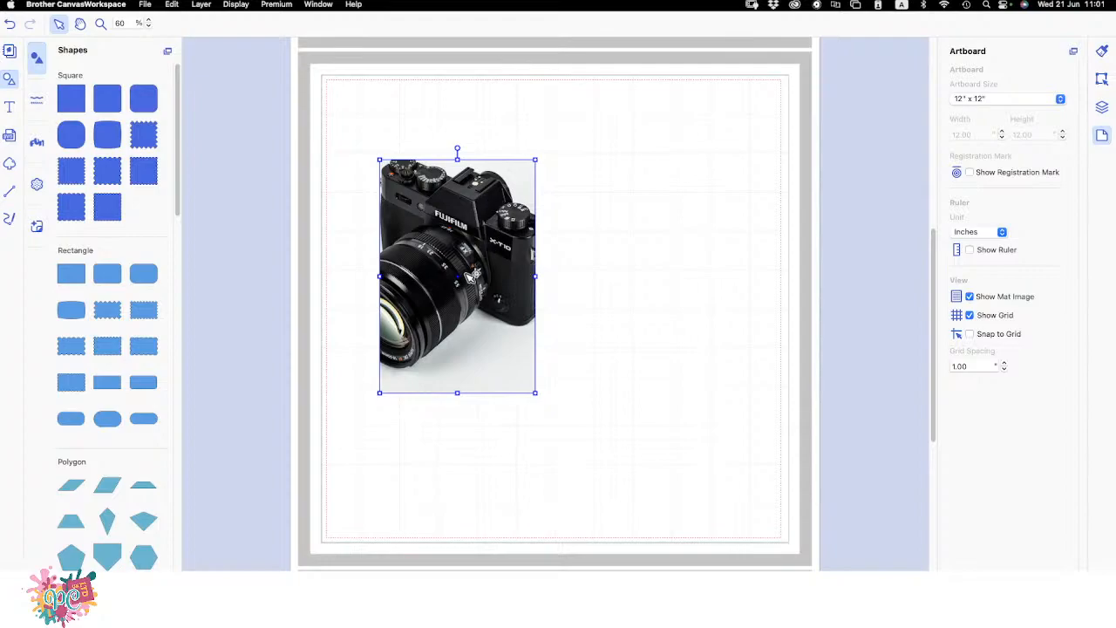
- Move the camera photo off the mat into the empty area beside it and add a plain rectangle to the mat
drag(499, 266, 248, 174)
click(445, 197)
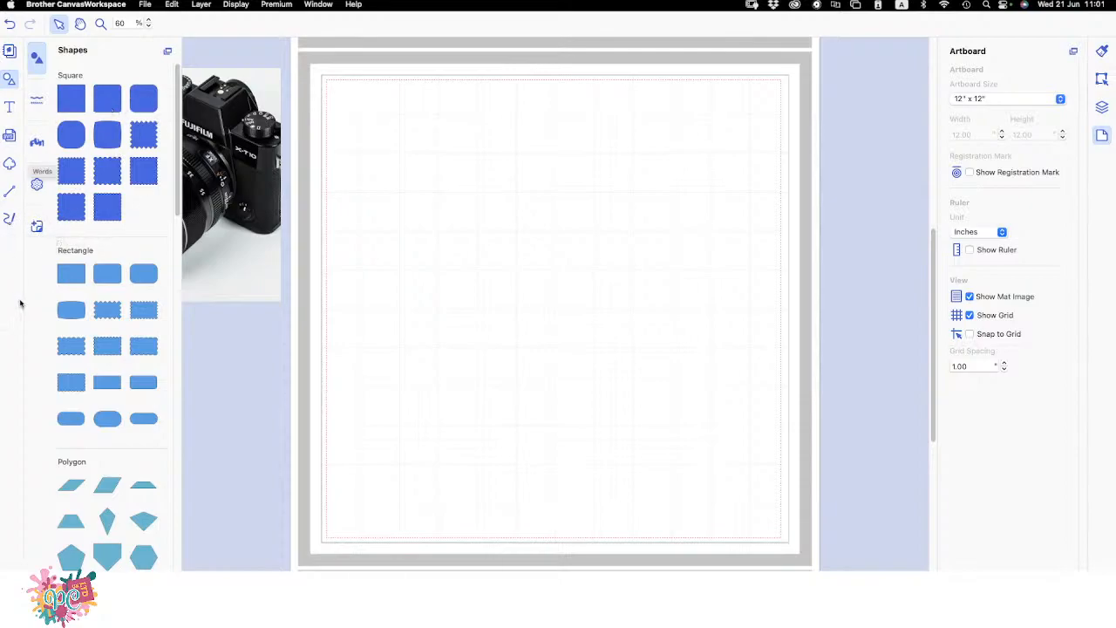
click(70, 277)
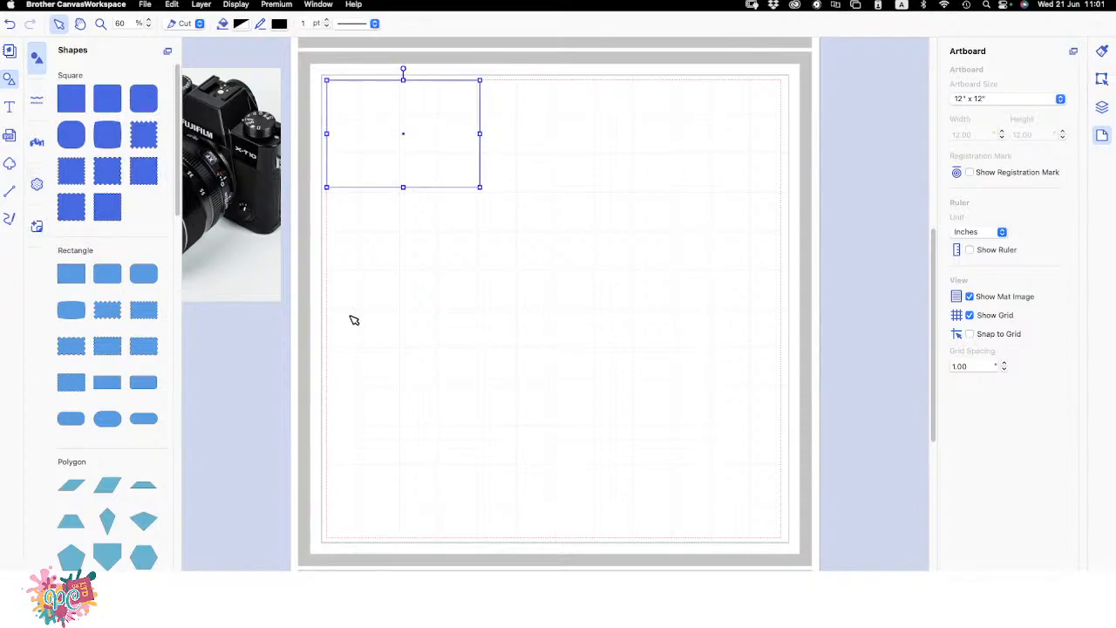
- Size the rectangle to 4 by 6 inches with its aspect ratio unlocked, and move it about 1 inch in from the mat's upper-left corner
click(1100, 79)
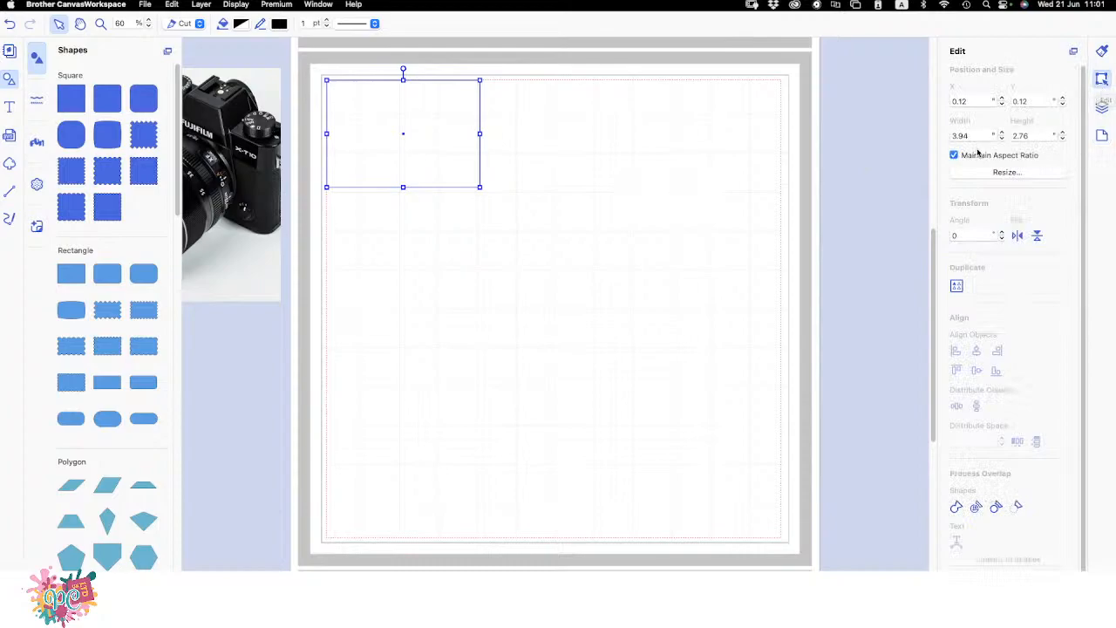
drag(976, 135, 946, 137)
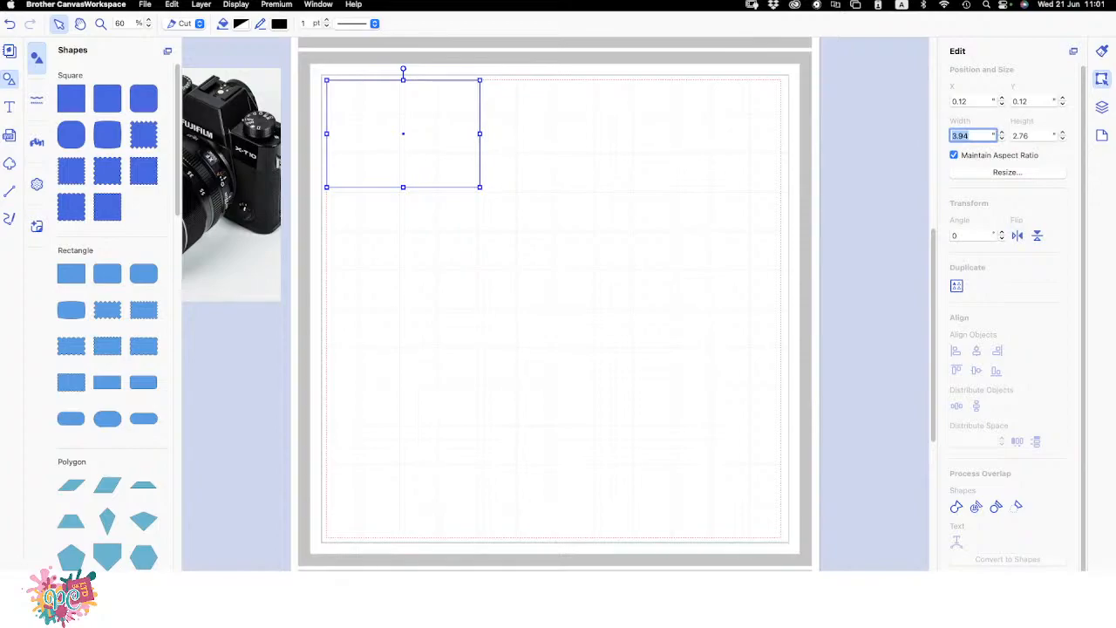
text(4)
click(953, 154)
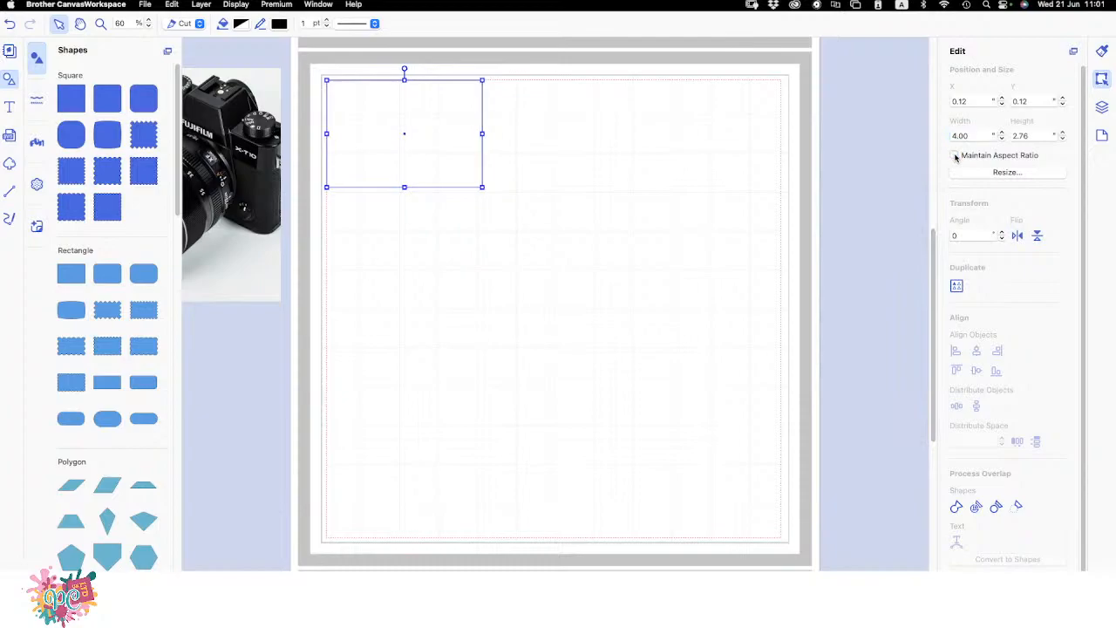
double_click(1023, 136)
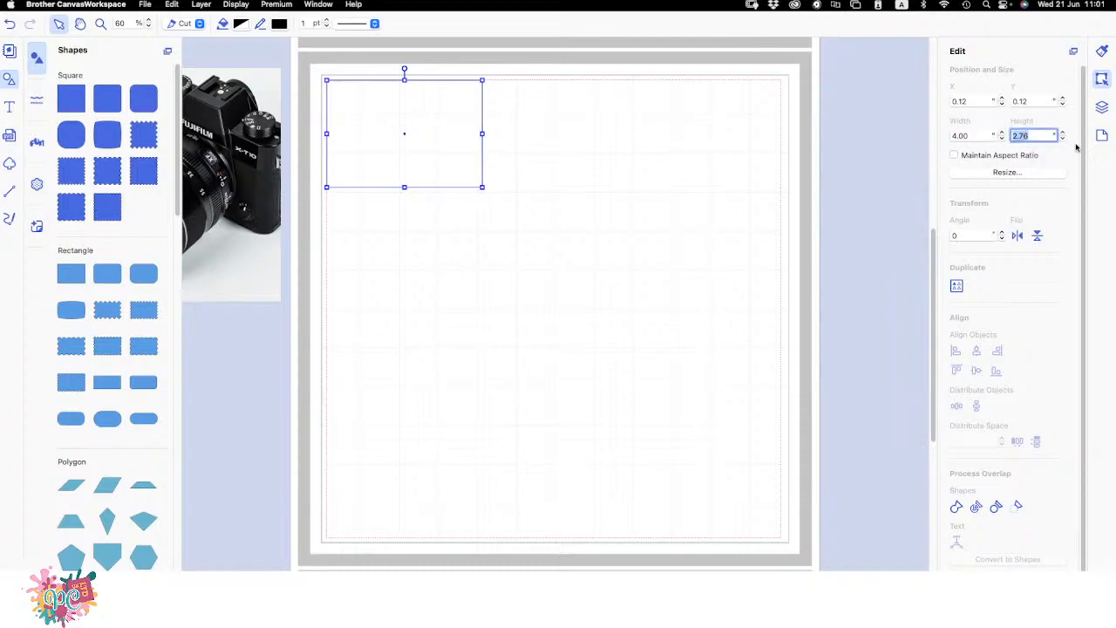
text(6)
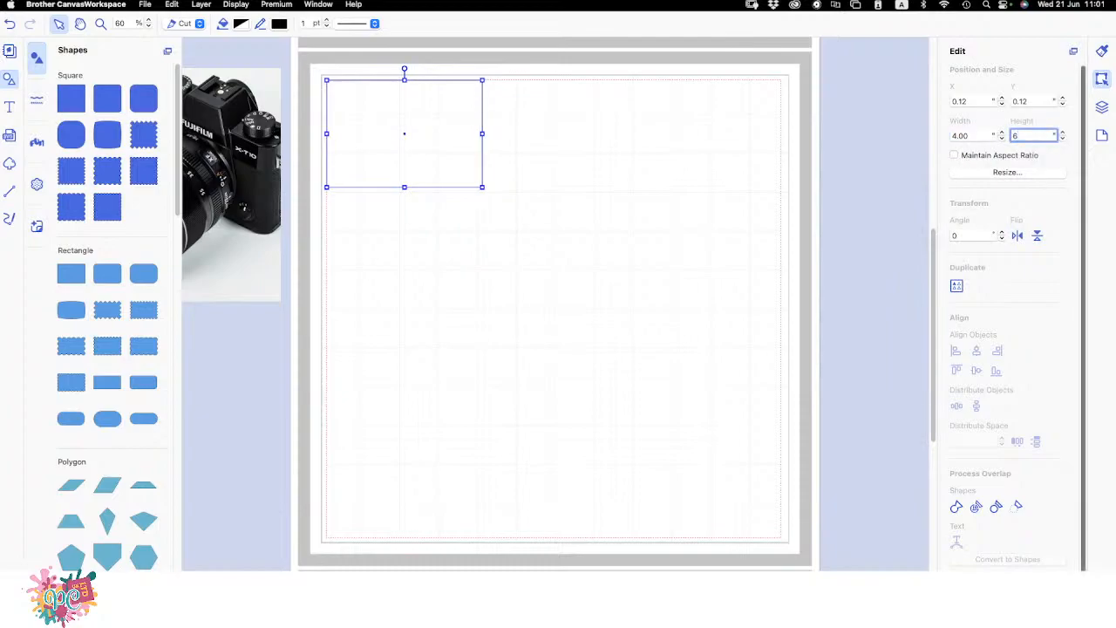
click(970, 135)
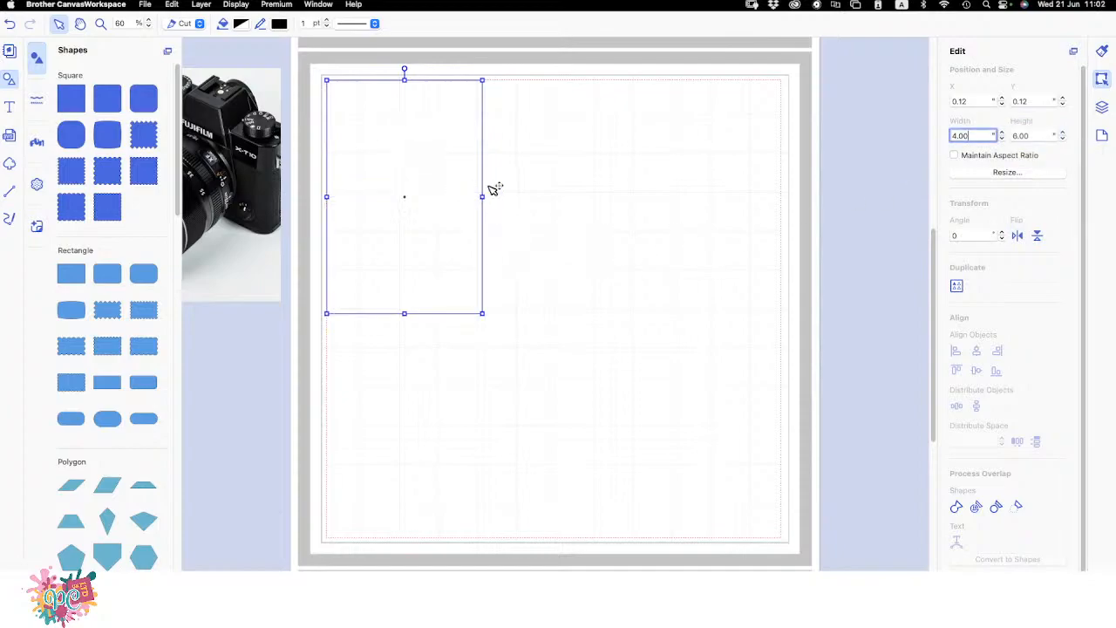
drag(378, 125, 411, 160)
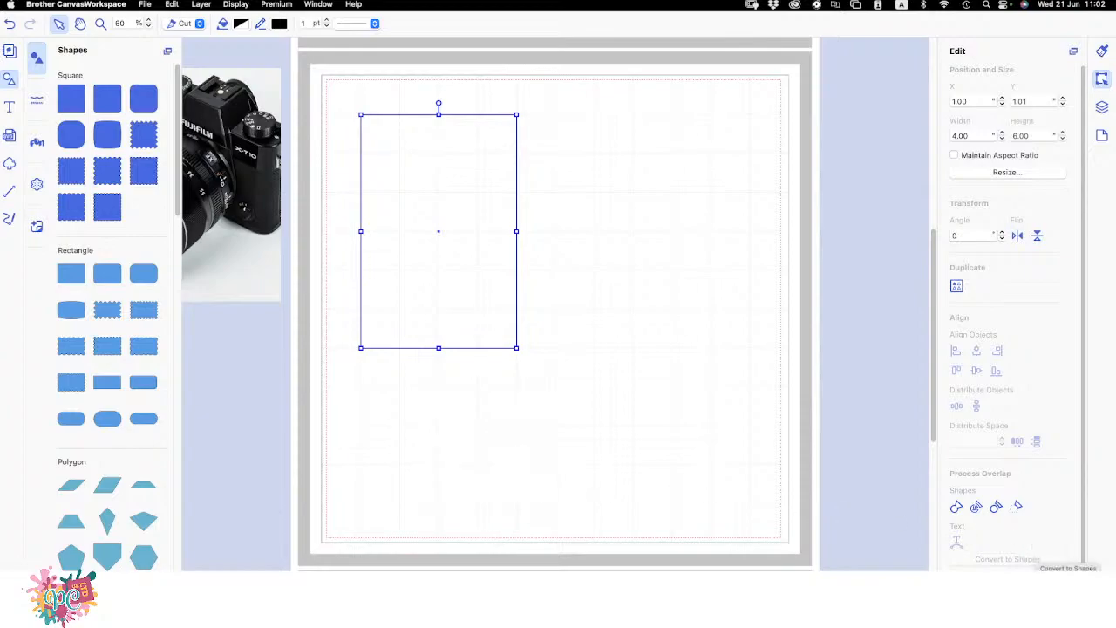
- Change the artboard's ruler unit to mm
click(956, 605)
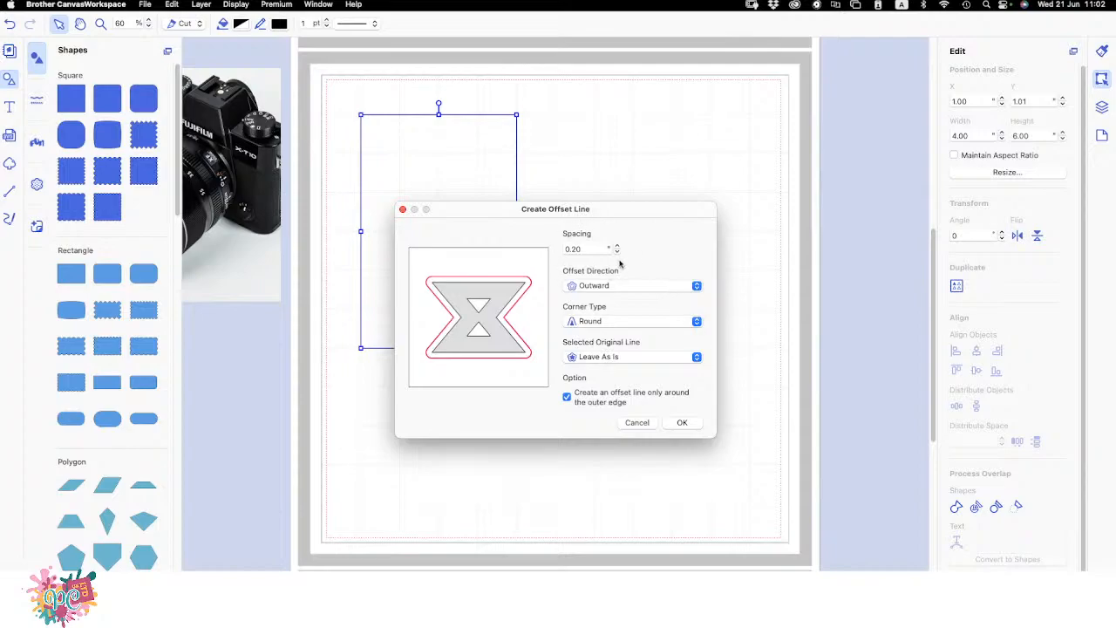
click(636, 422)
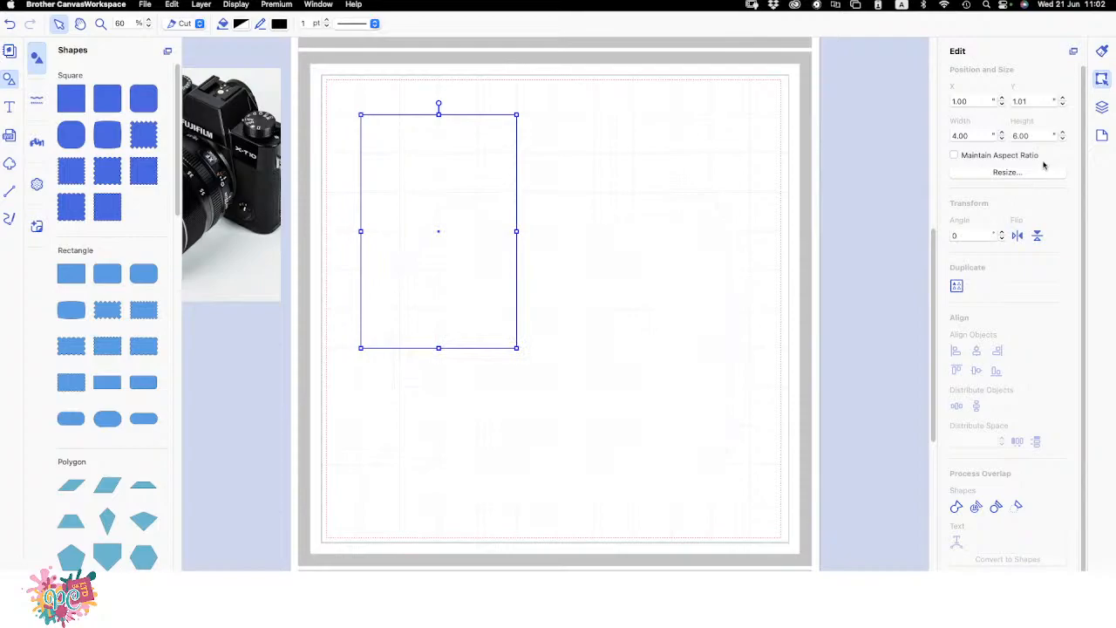
click(1100, 138)
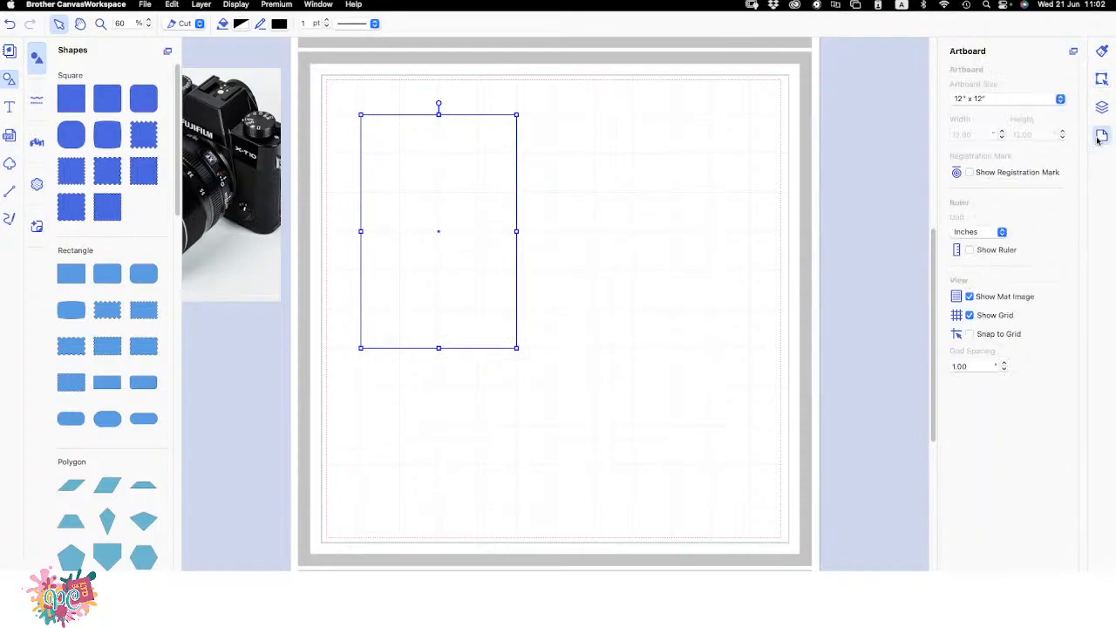
click(1001, 232)
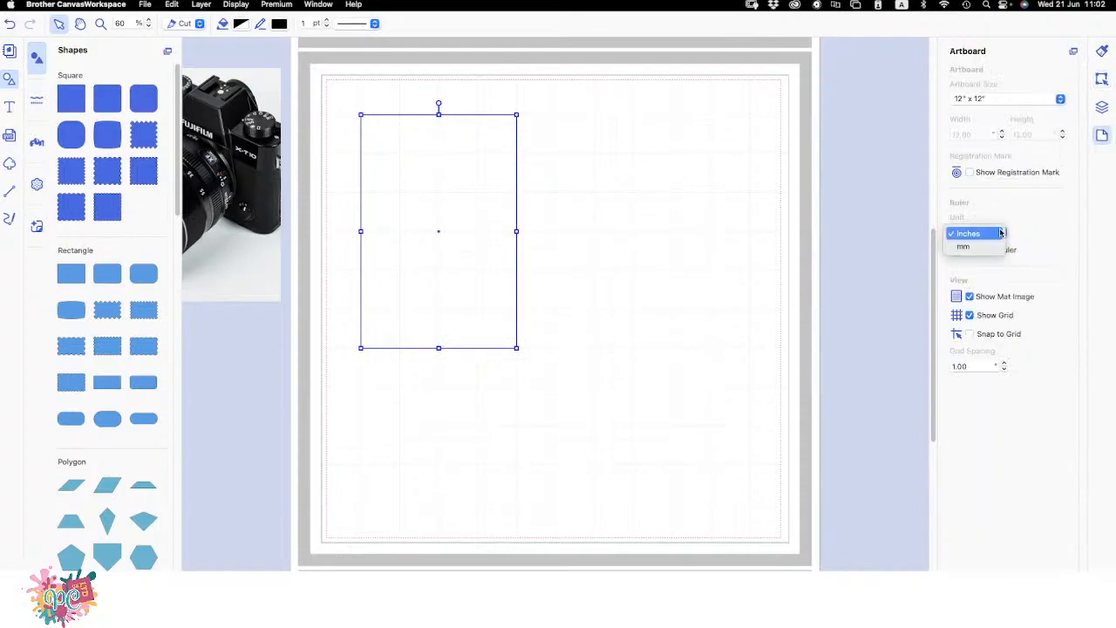
click(981, 246)
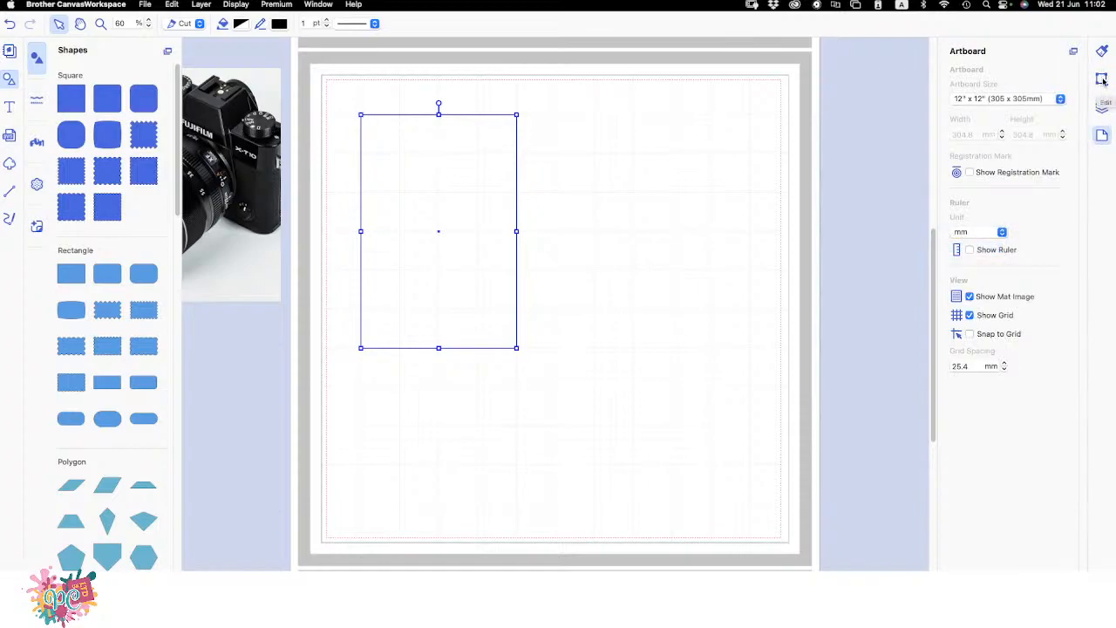
- Replace the rectangle with a 5.0 mm outward offset line that has round corners, deleting the original line
click(1101, 78)
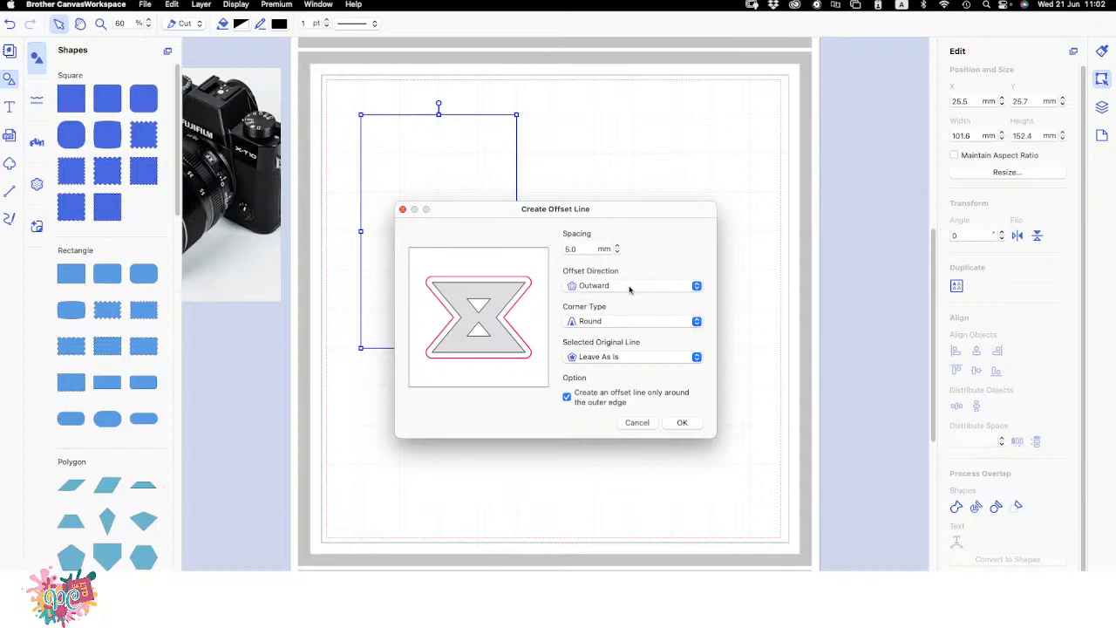
click(617, 324)
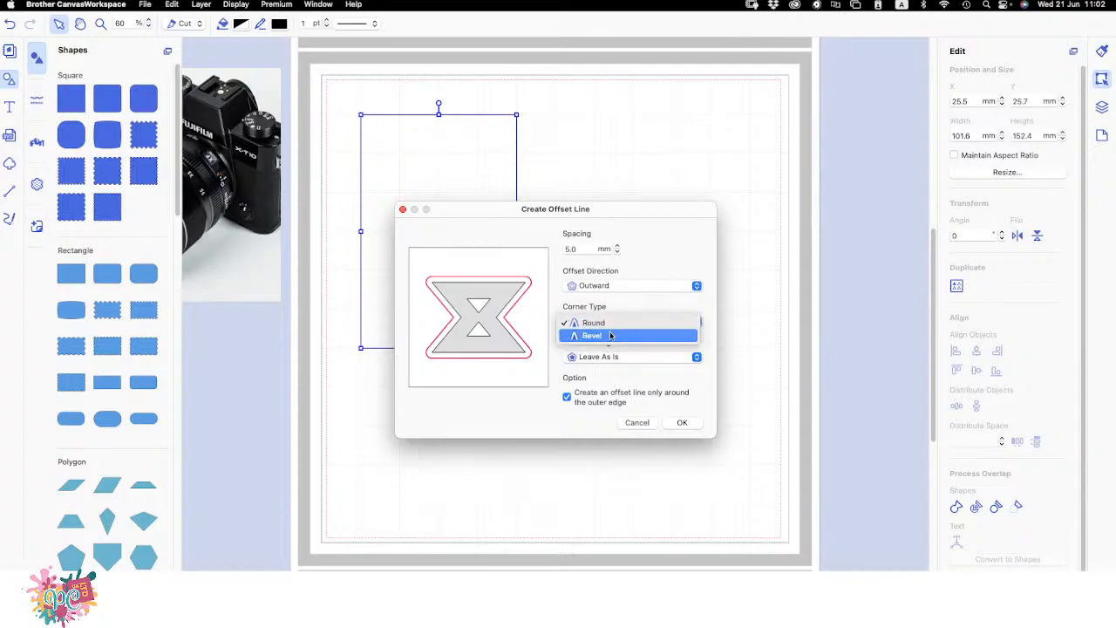
click(658, 298)
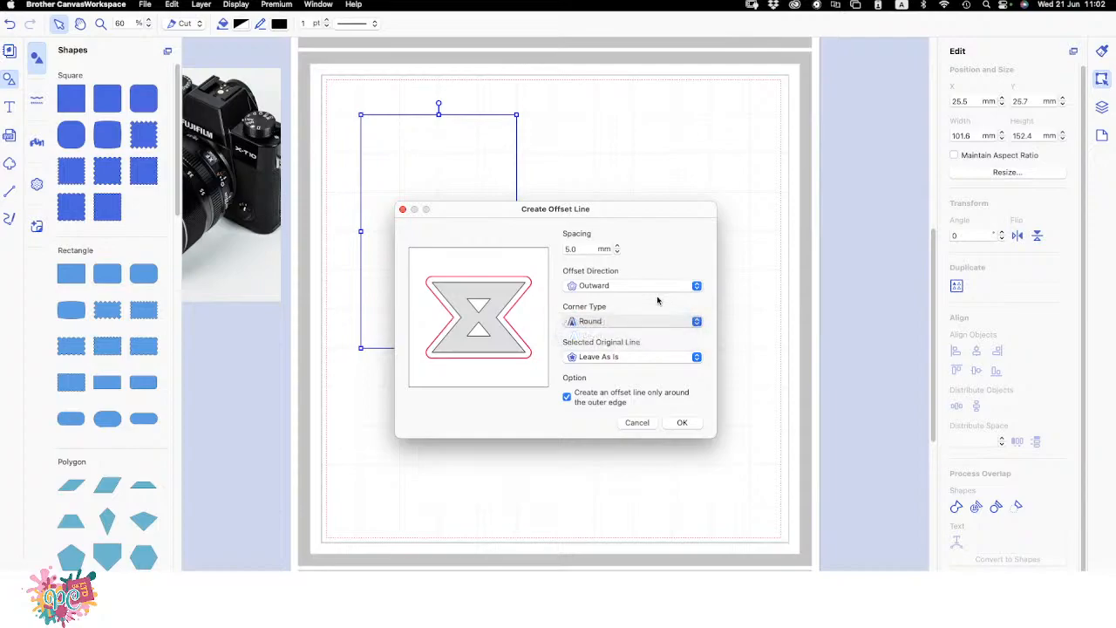
click(624, 359)
click(624, 371)
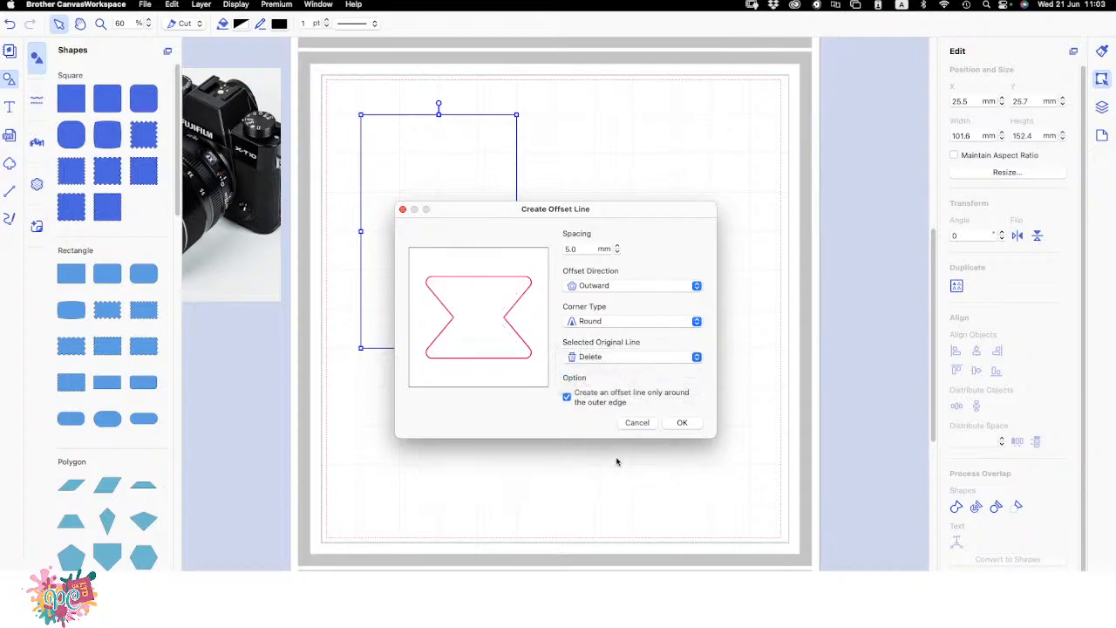
click(683, 423)
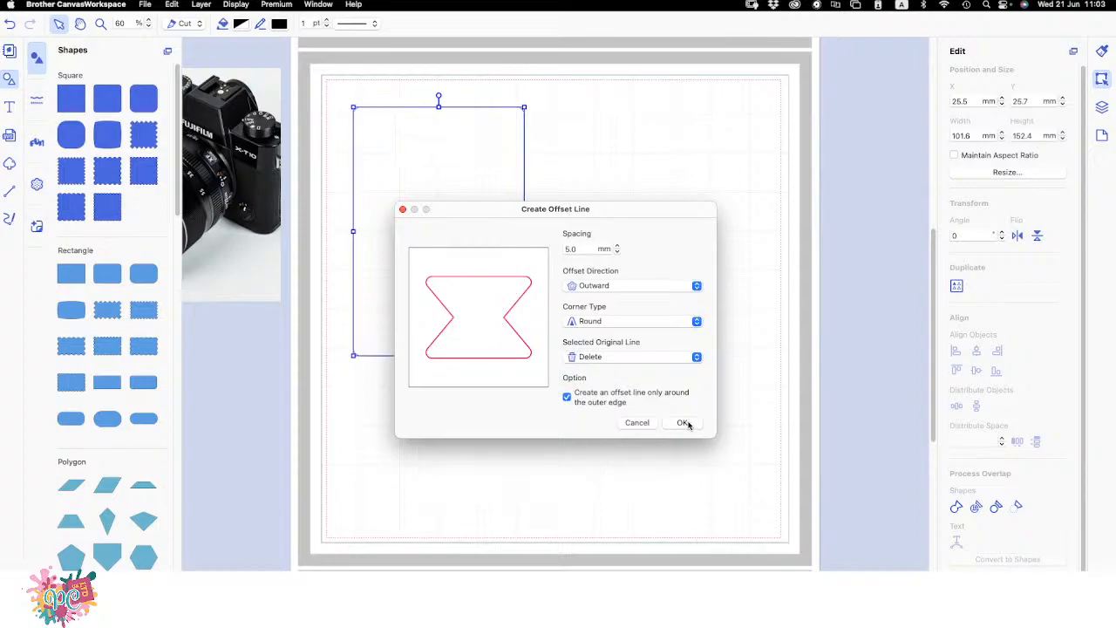
click(568, 239)
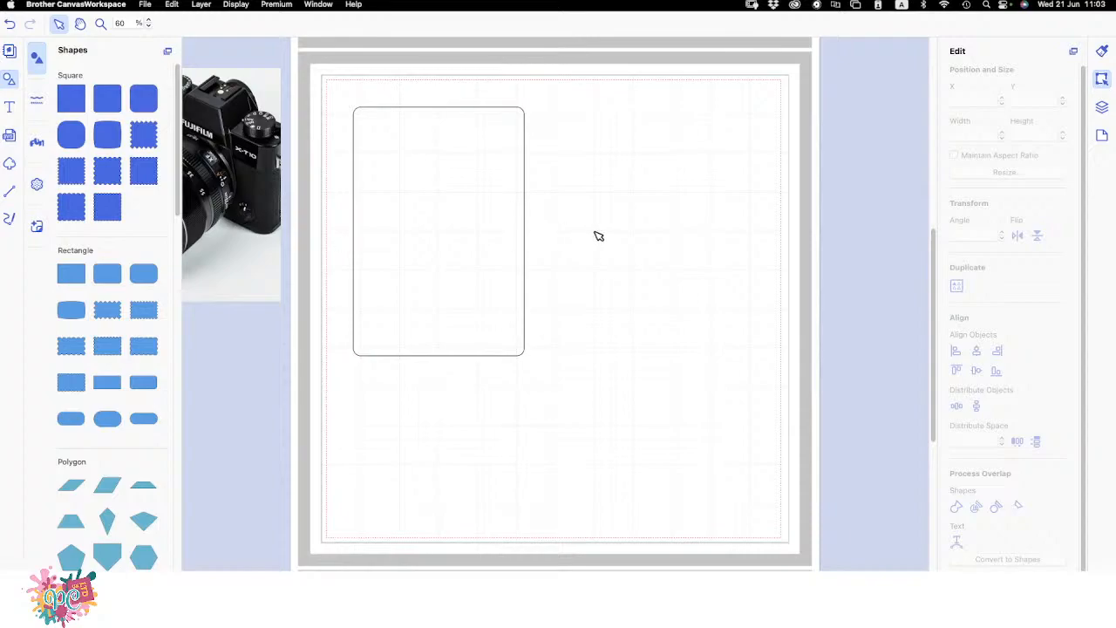
click(45, 152)
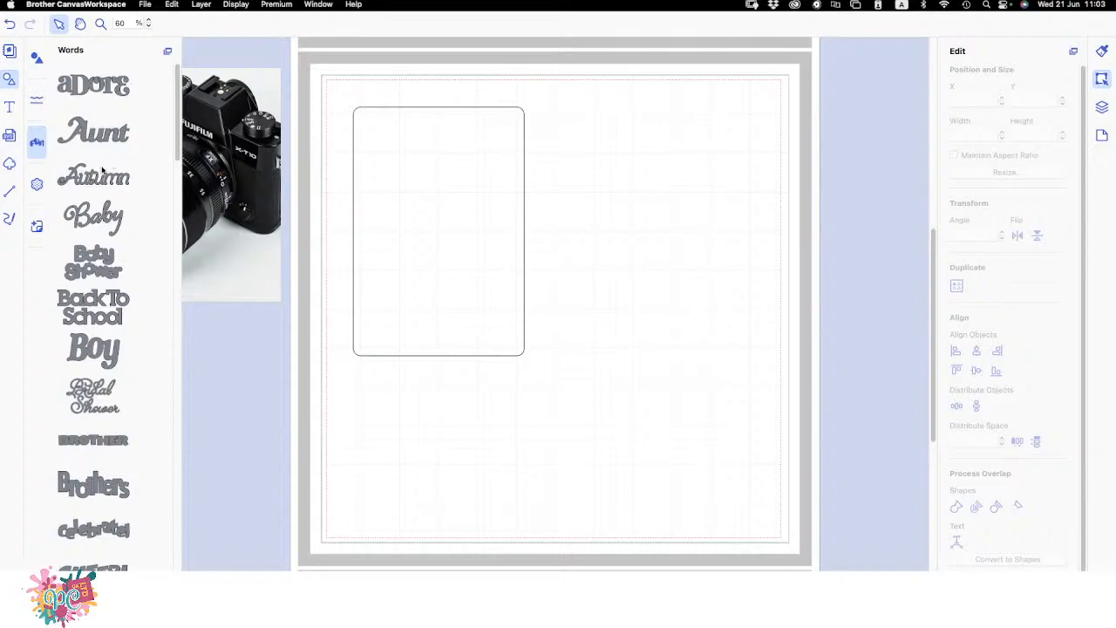
scroll(105, 375, down, 2)
scroll(106, 375, up, 2)
scroll(109, 373, down, 1)
scroll(109, 373, down, 1)
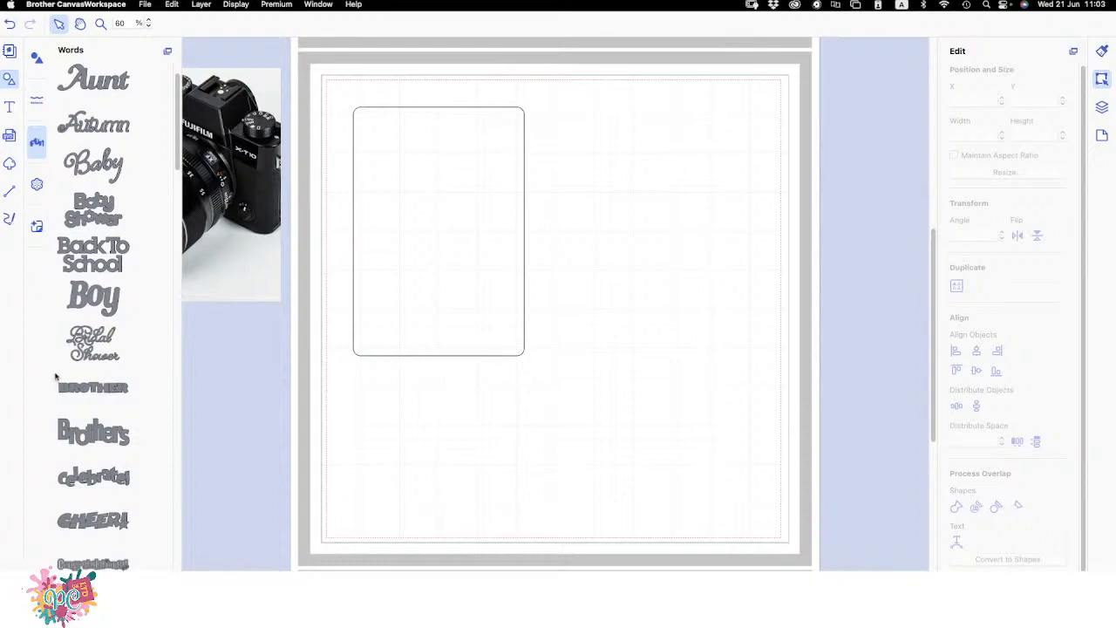
- Add the text "Memory" on the mat to the right of the rounded rectangle
click(9, 109)
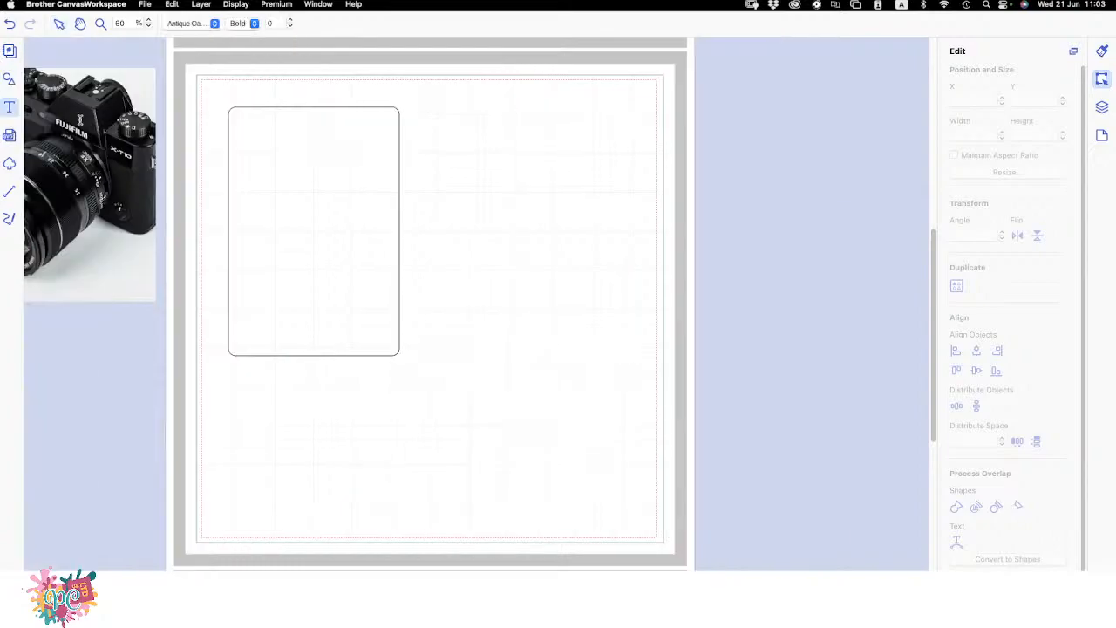
click(444, 219)
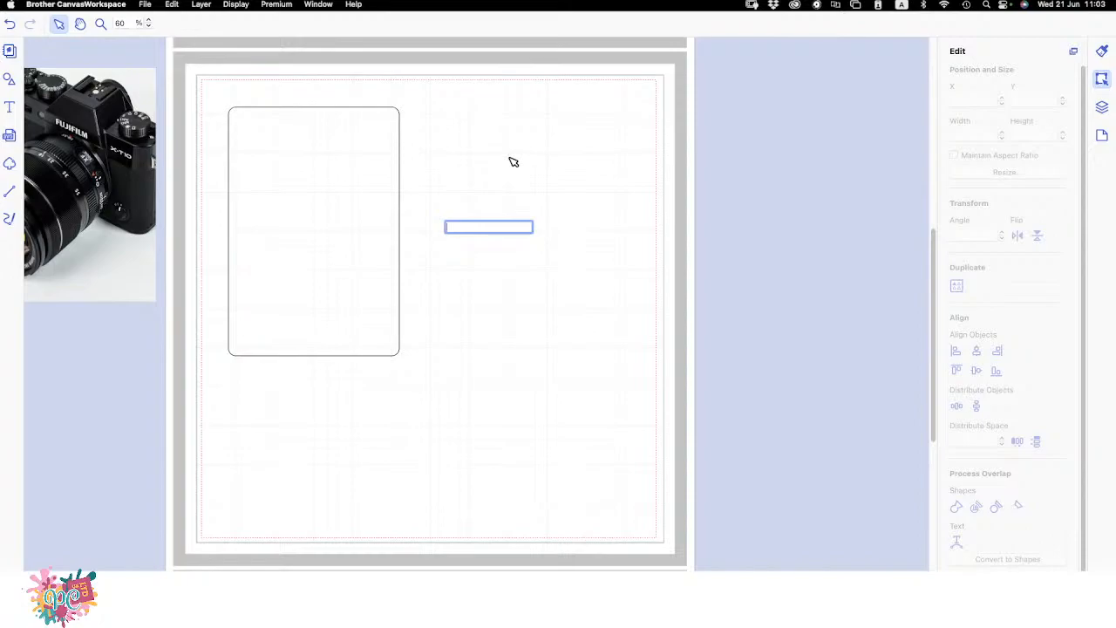
text(M)
key(Return)
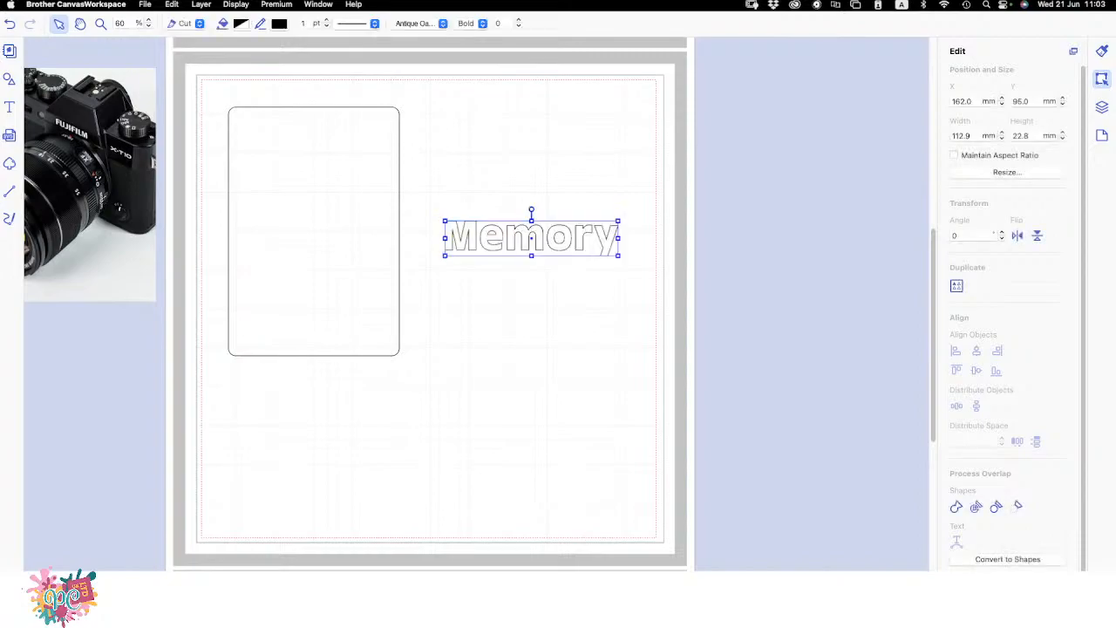
- Change the Memory text's font to Azo Sans Uber
click(442, 23)
scroll(471, 306, down, 4)
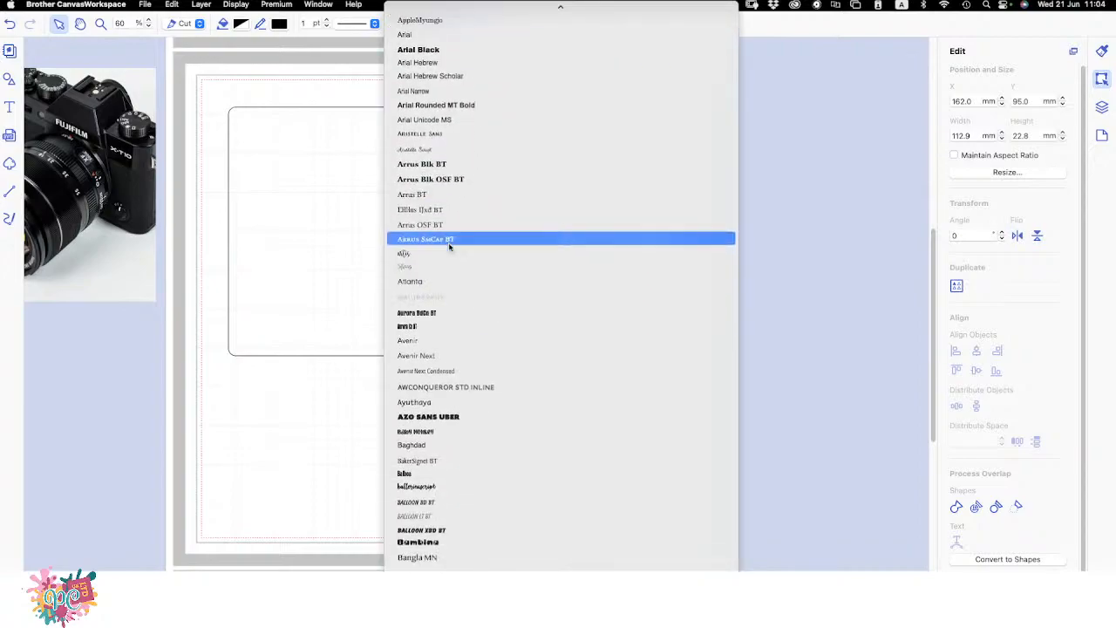
scroll(453, 270, down, 10)
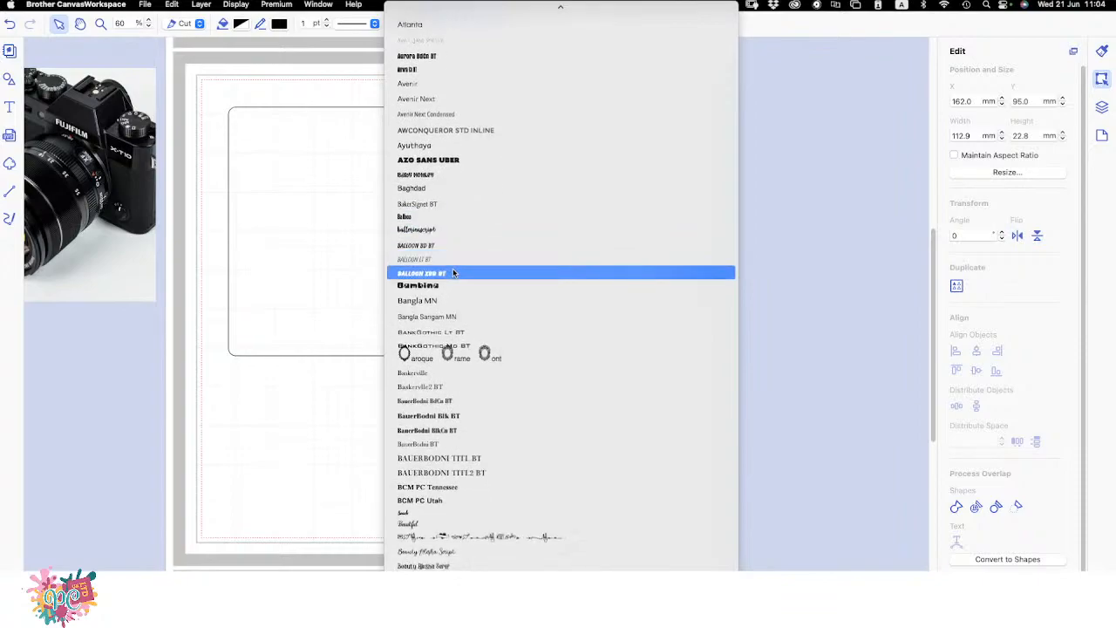
scroll(454, 273, down, 1)
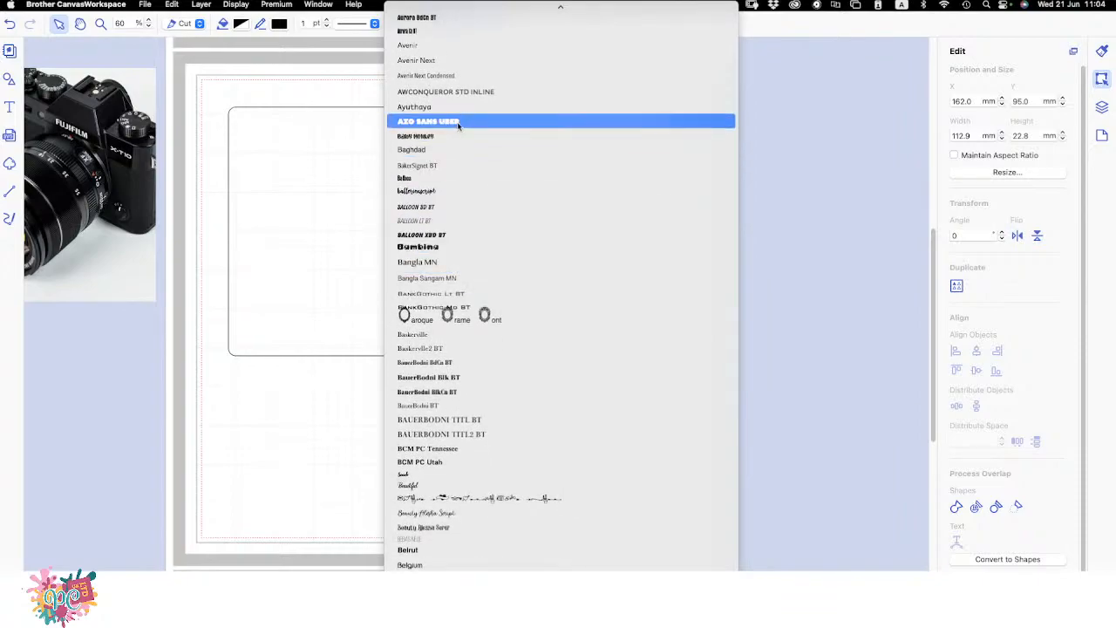
click(457, 122)
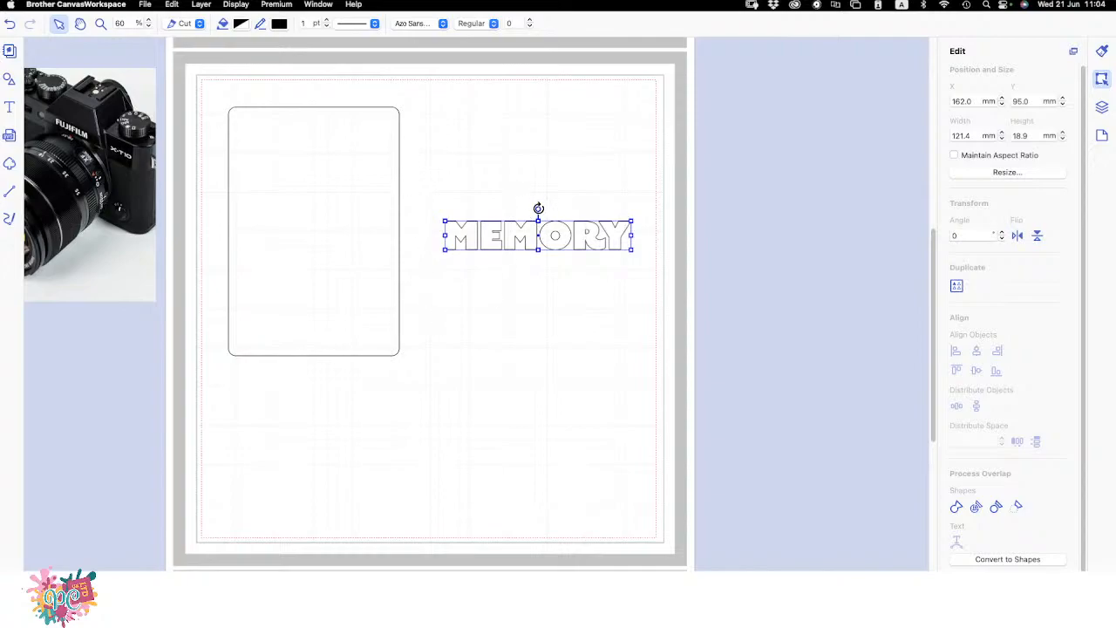
- Rotate the MEMORY text to read downward along the rounded rectangle's right edge, and move the camera photo inside the rectangle
drag(540, 206, 428, 253)
click(452, 251)
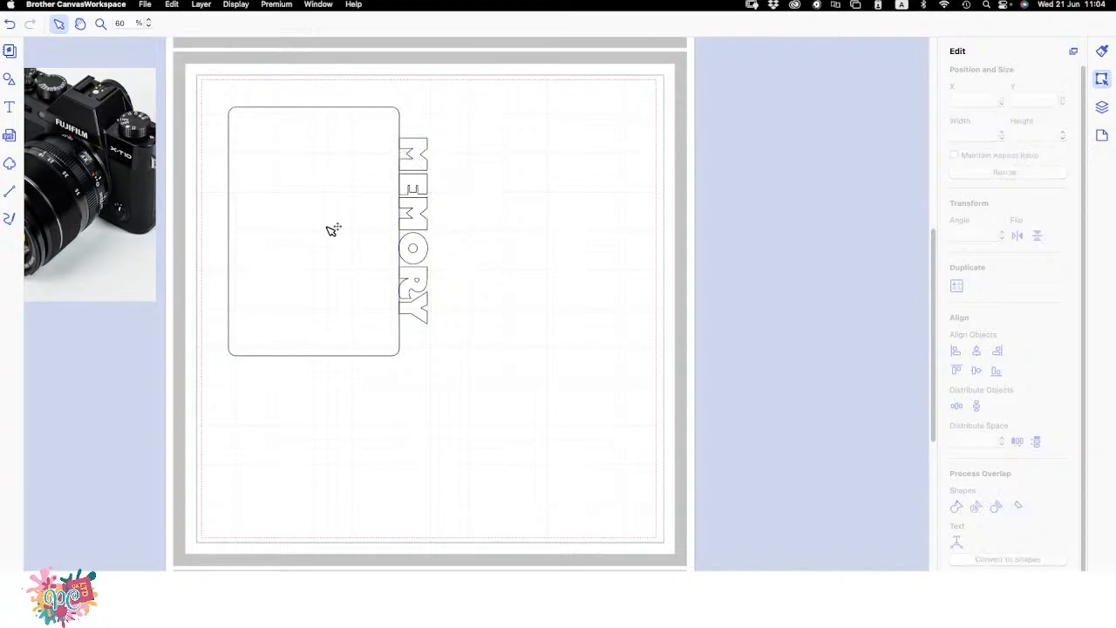
click(147, 215)
drag(147, 215, 371, 251)
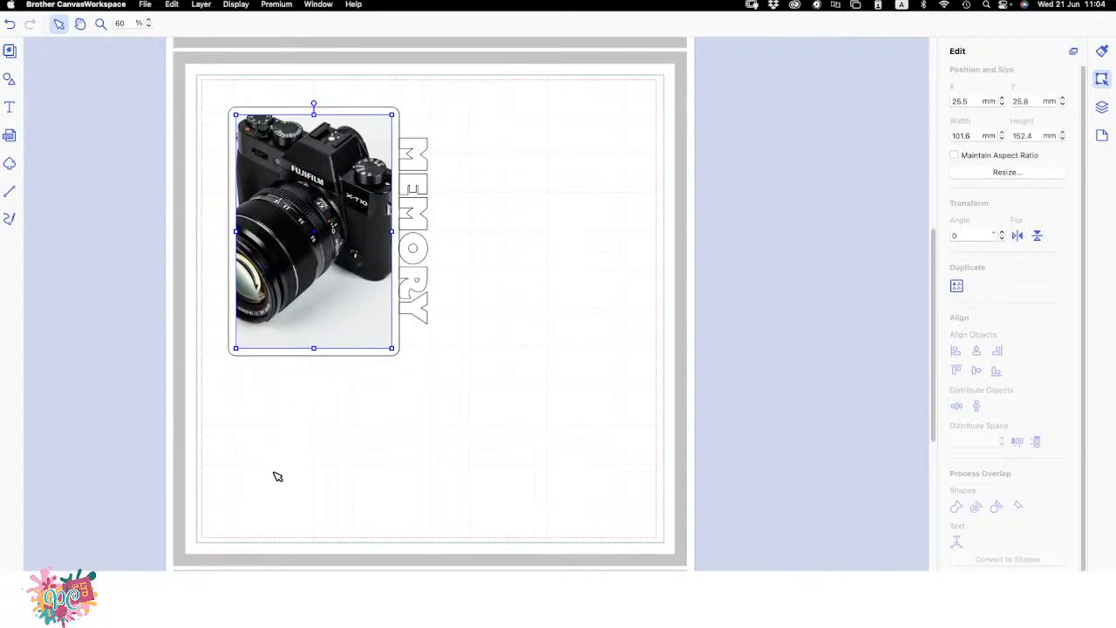
click(359, 260)
drag(360, 260, 244, 297)
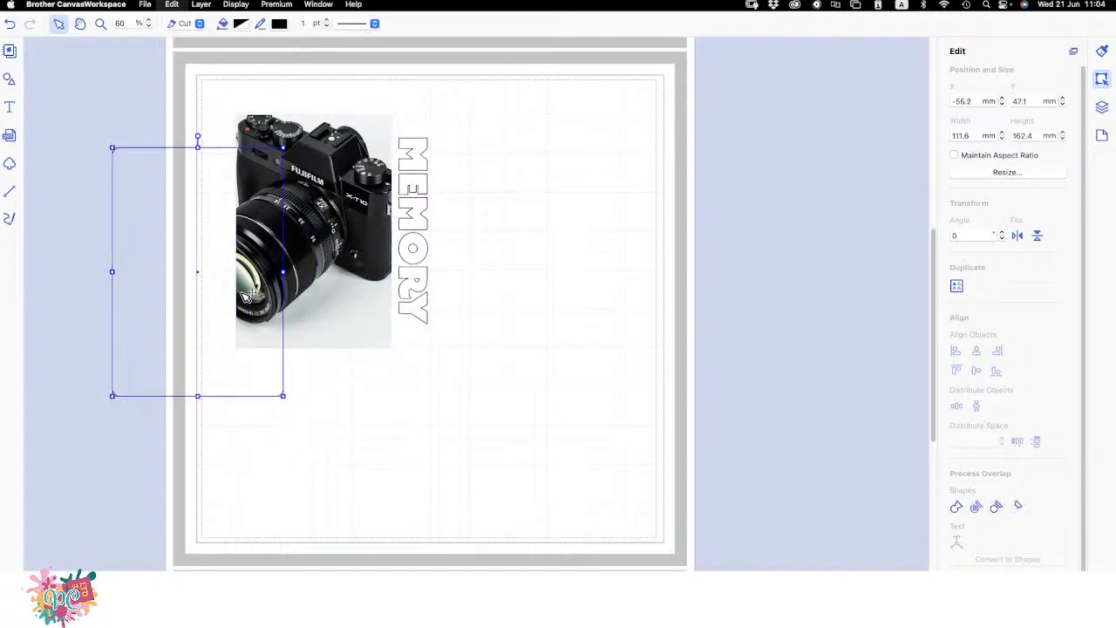
key(super+z)
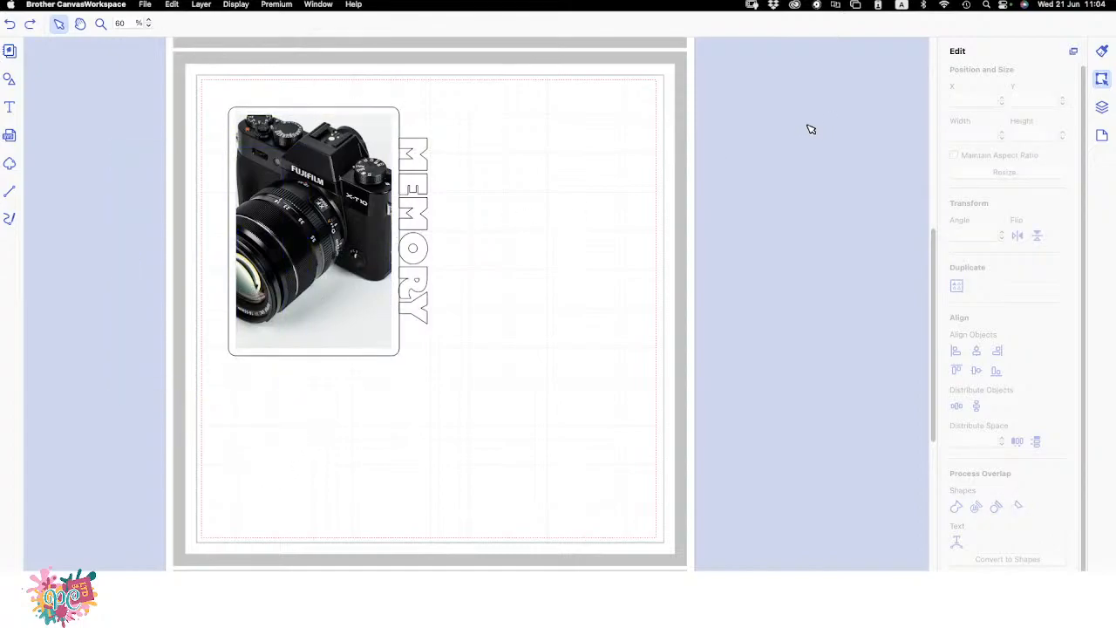
- Hide the camera photo's layer and select the MEMORY text together with the rounded rectangle
click(1102, 107)
click(1059, 126)
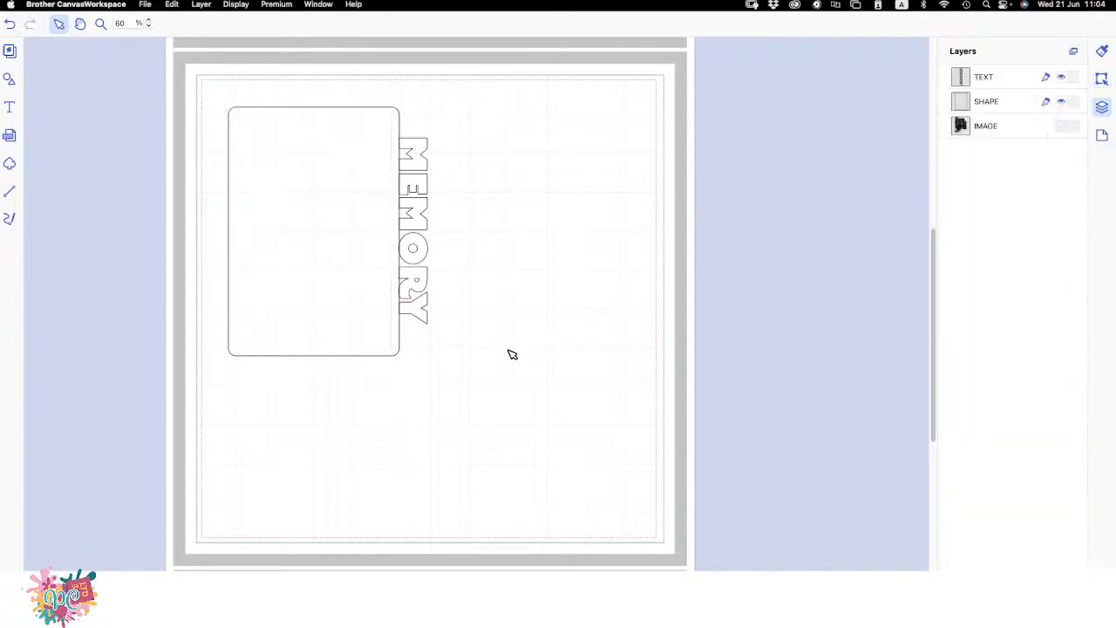
drag(447, 402, 355, 242)
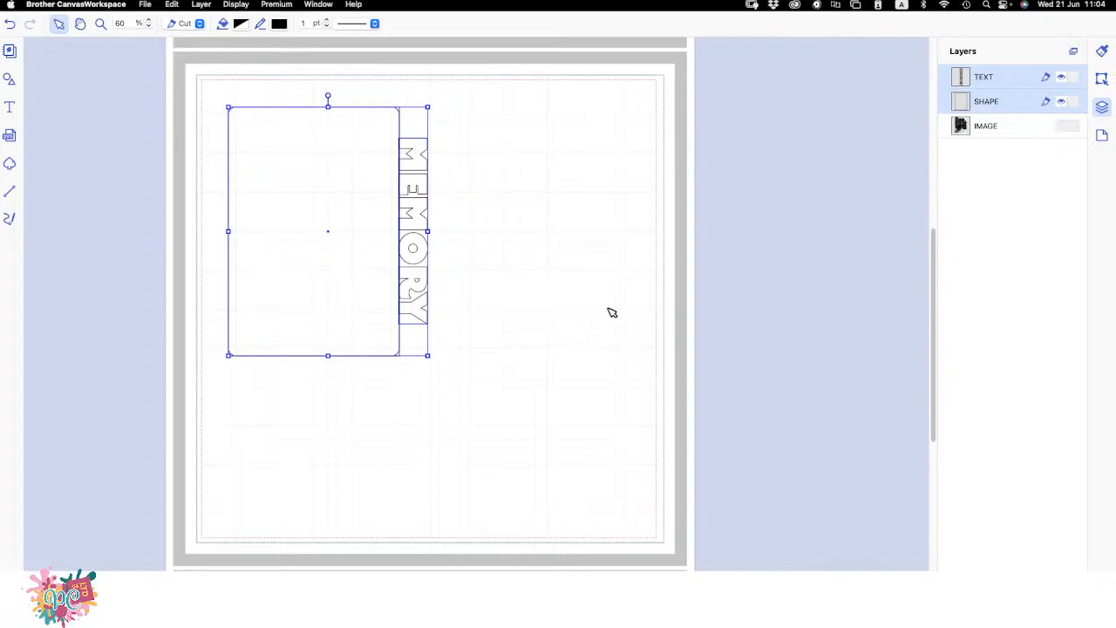
- Weld the MEMORY text and the rounded rectangle into one outline, and show the camera photo's layer again
click(1101, 80)
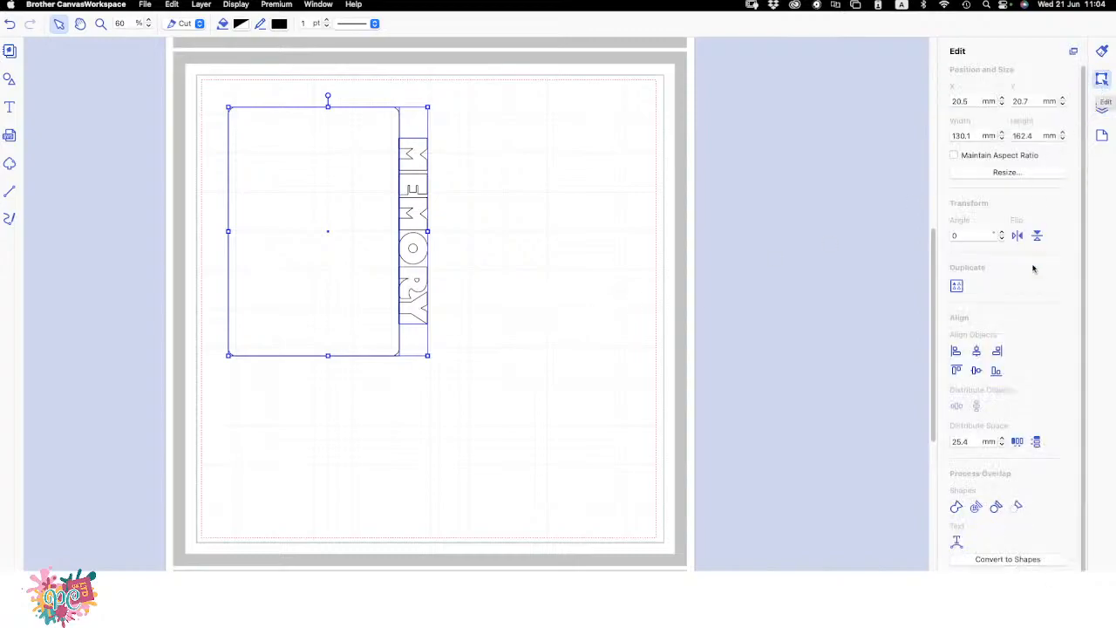
click(956, 508)
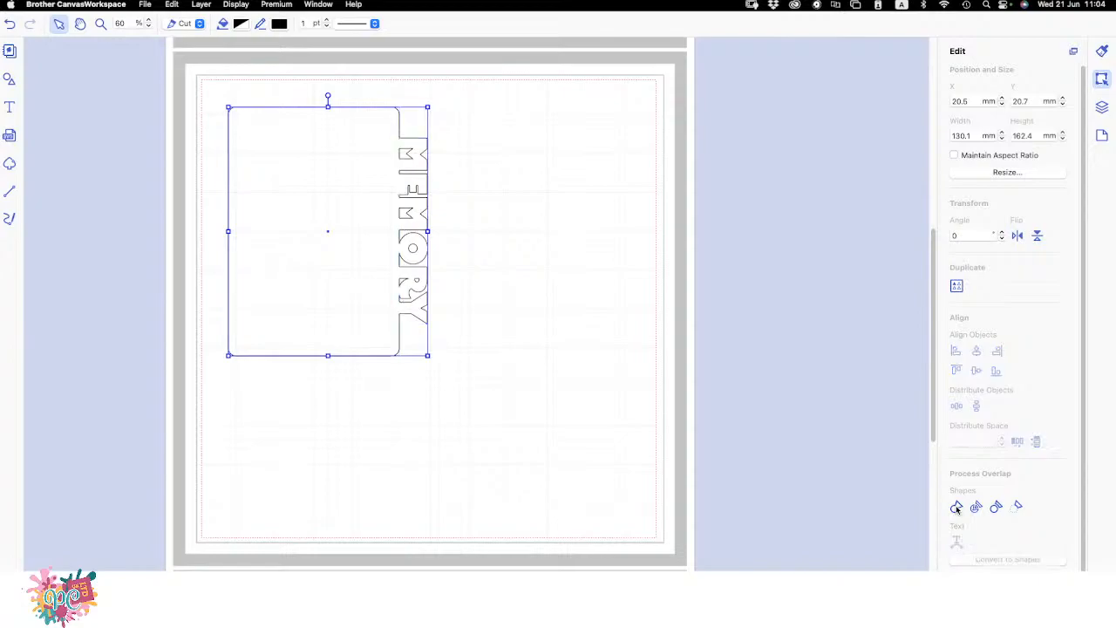
click(475, 319)
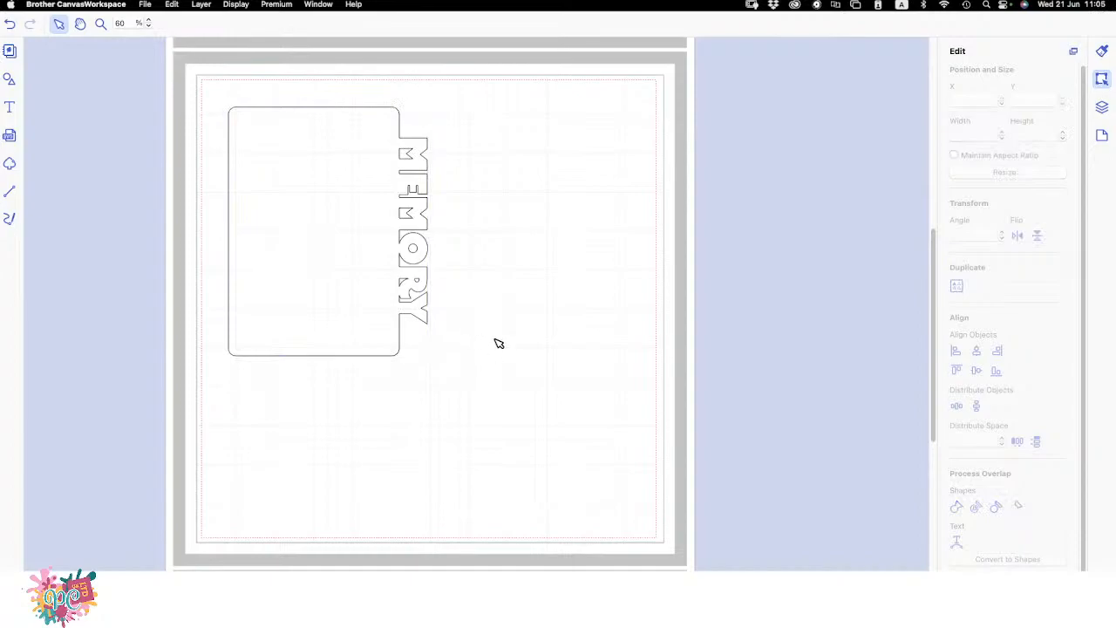
click(1102, 106)
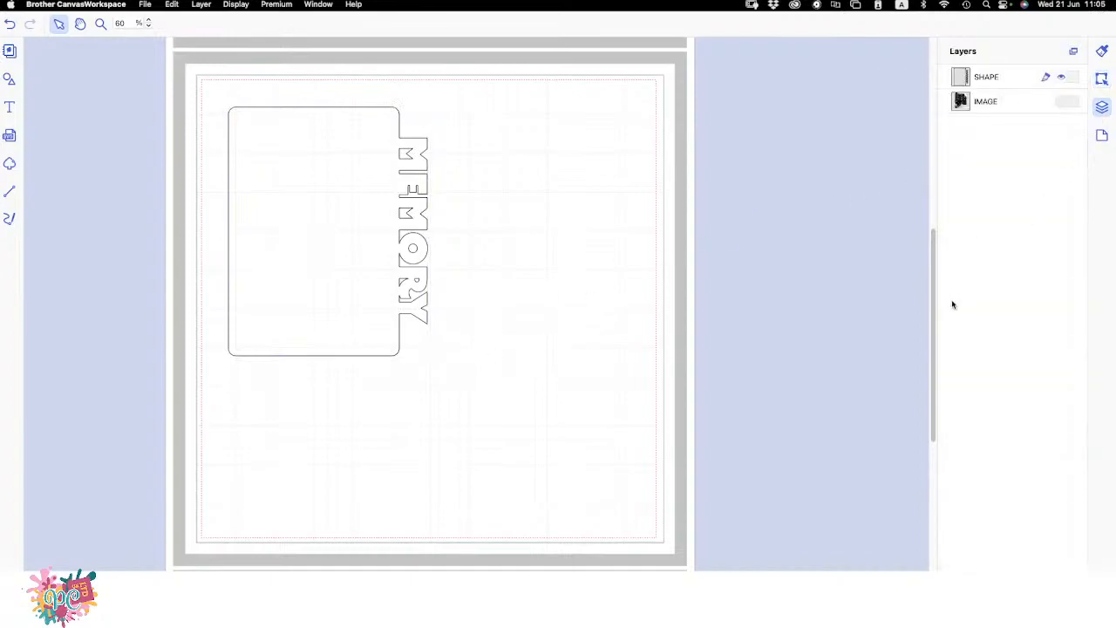
click(1061, 102)
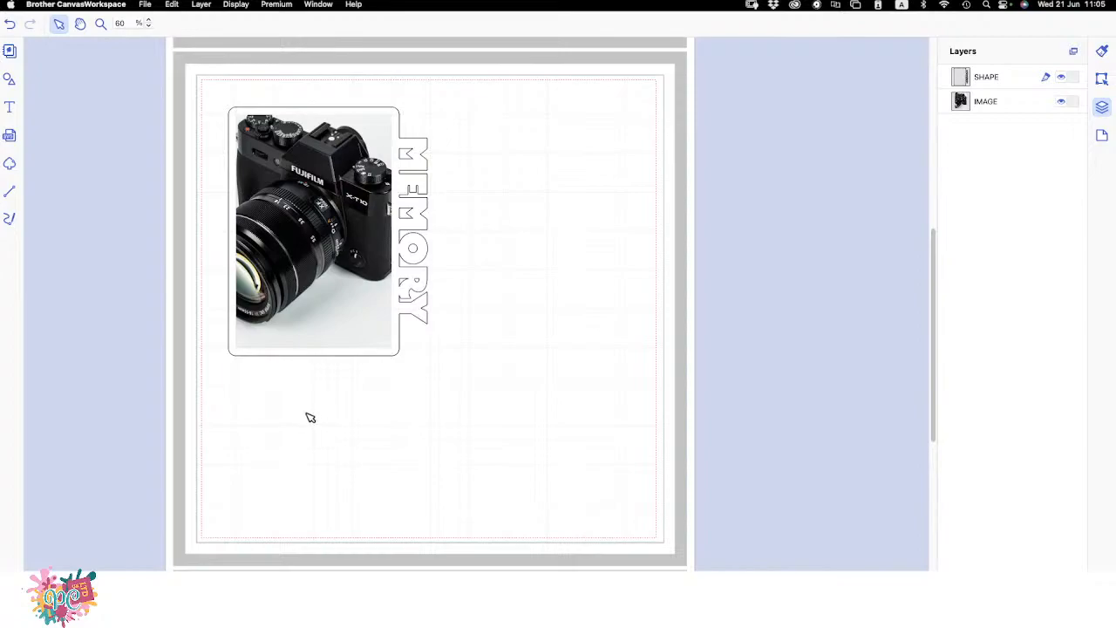
- Draw a short diagonal line with the Path tool across the camera photo's lower-right corner
key(super+equal)
key(super+equal)
key(super+equal)
key(super+equal)
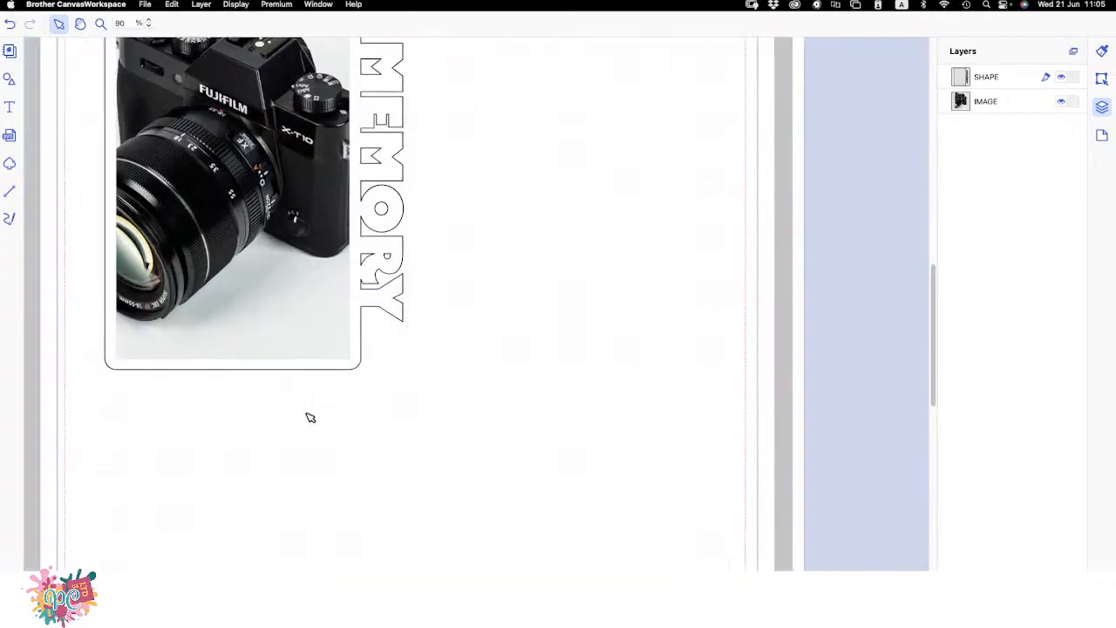
key(super+equal)
key(space)
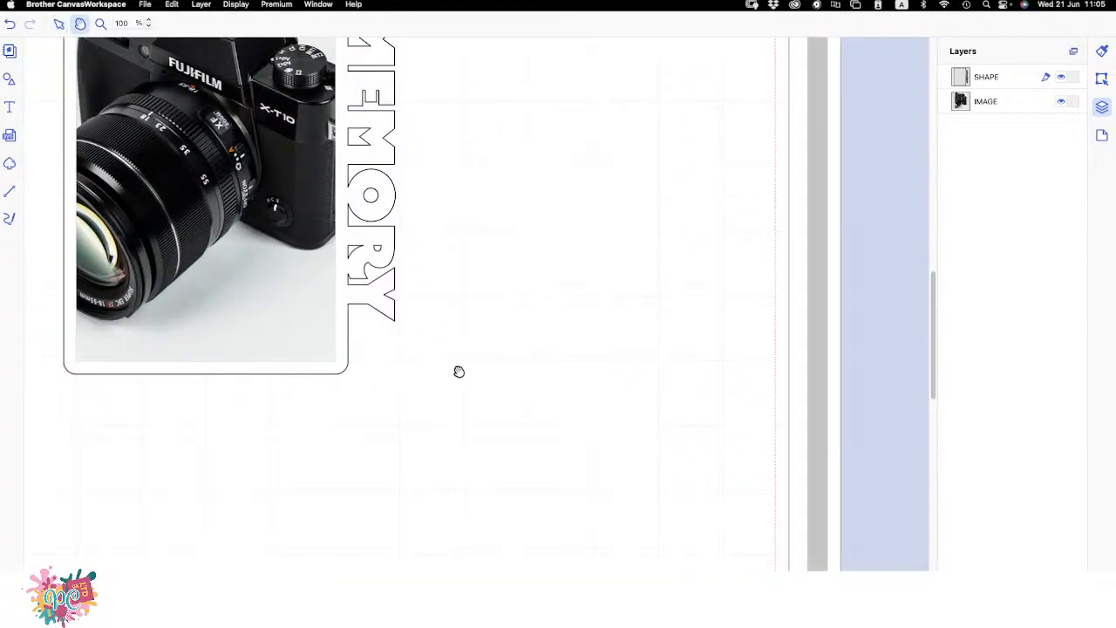
drag(487, 369, 652, 507)
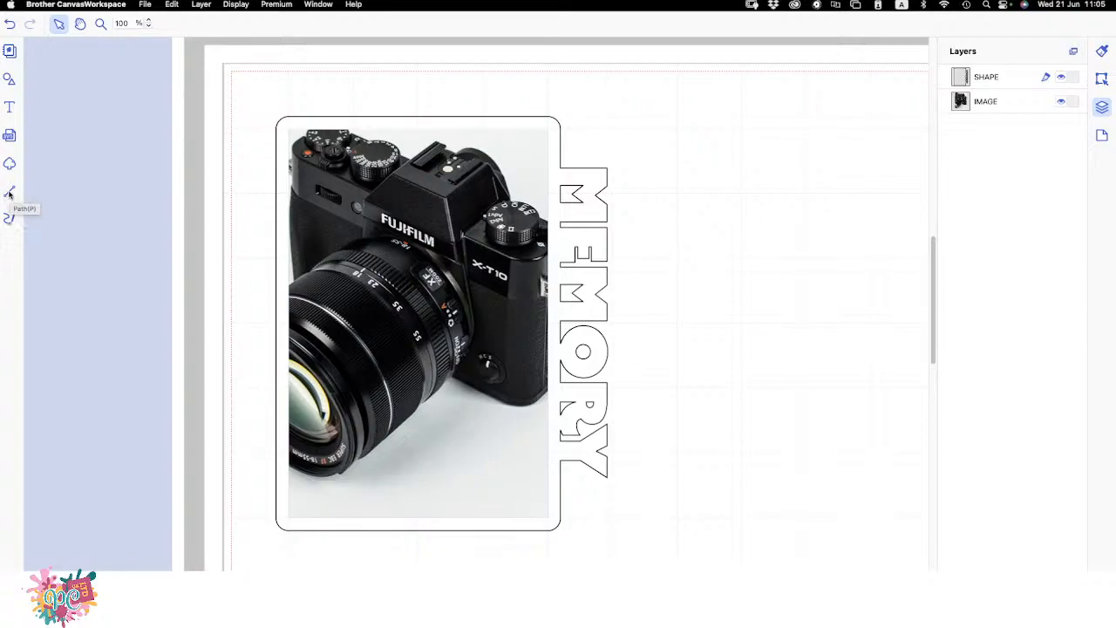
click(9, 194)
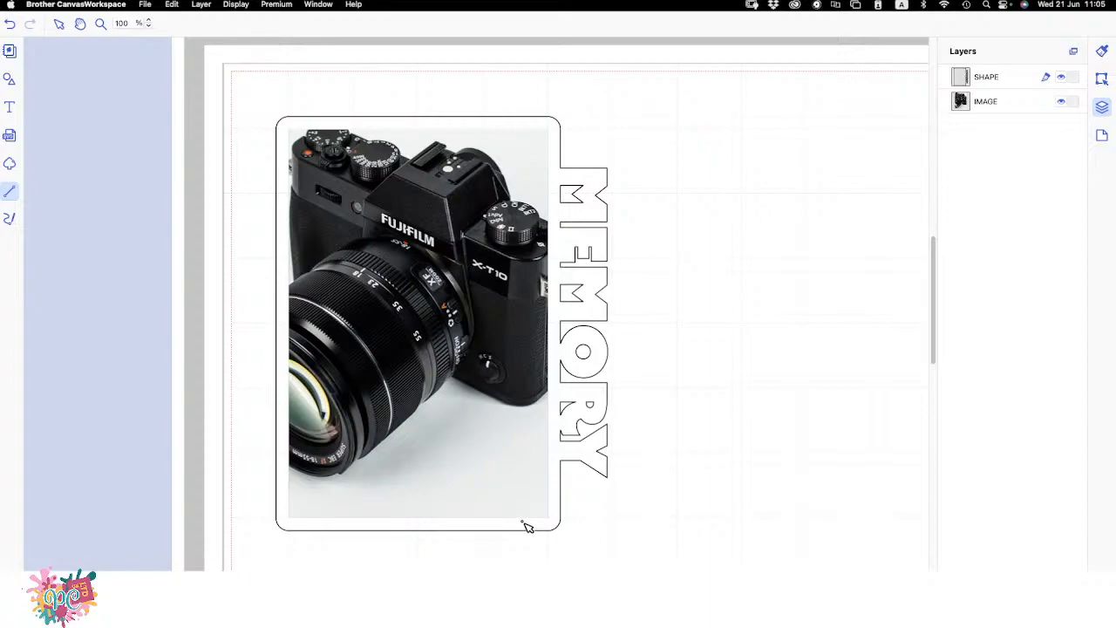
drag(523, 522, 552, 492)
drag(552, 494, 549, 493)
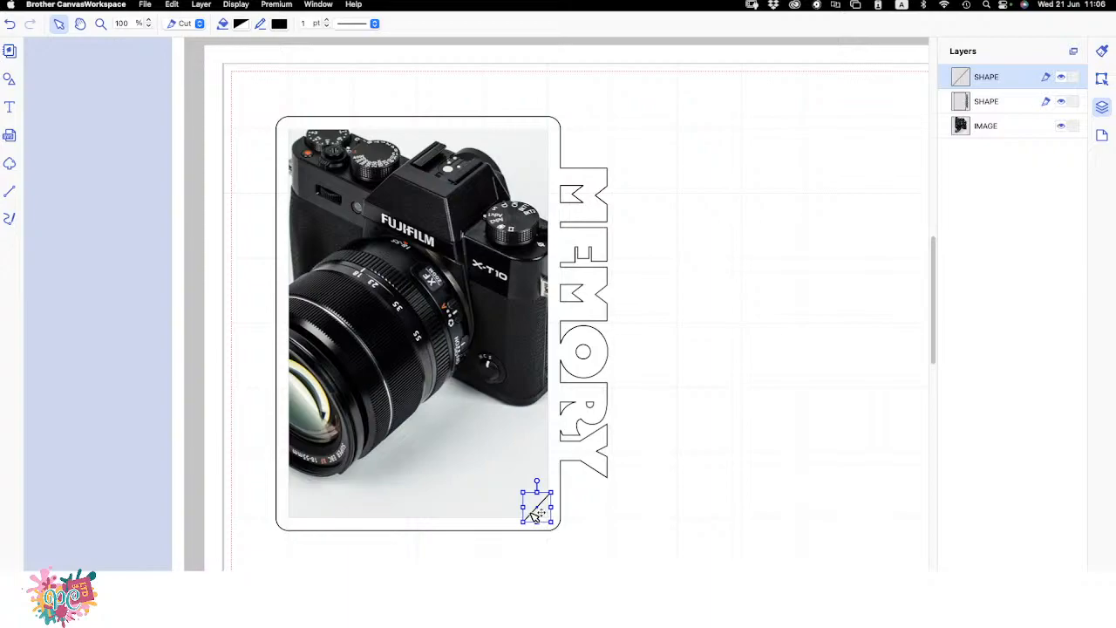
click(525, 513)
alt+drag(524, 512, 530, 514)
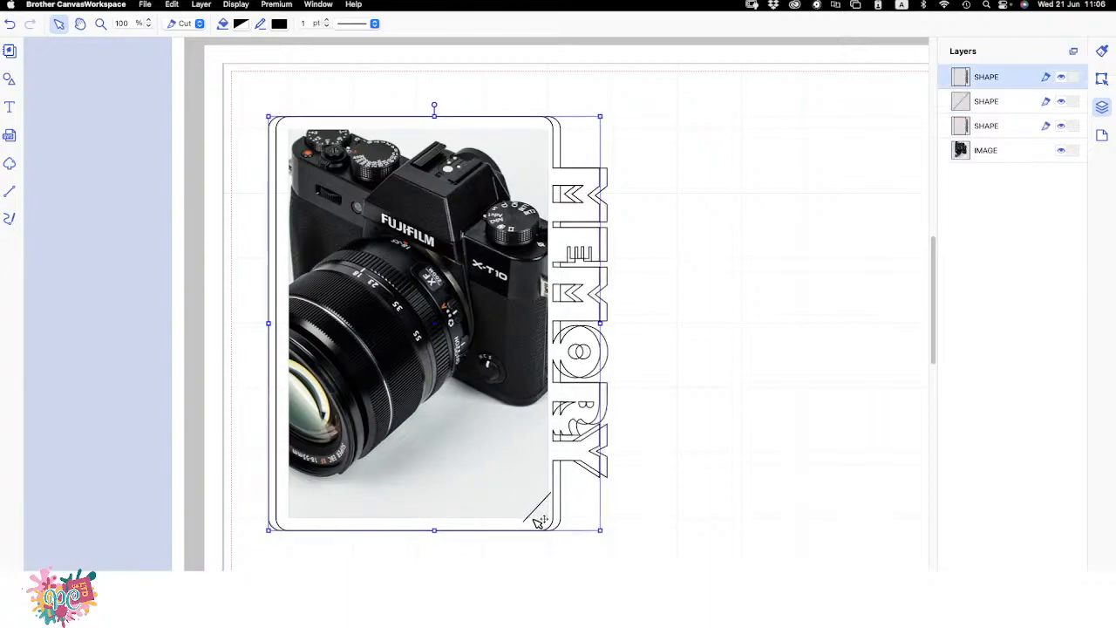
key(super+z)
click(974, 77)
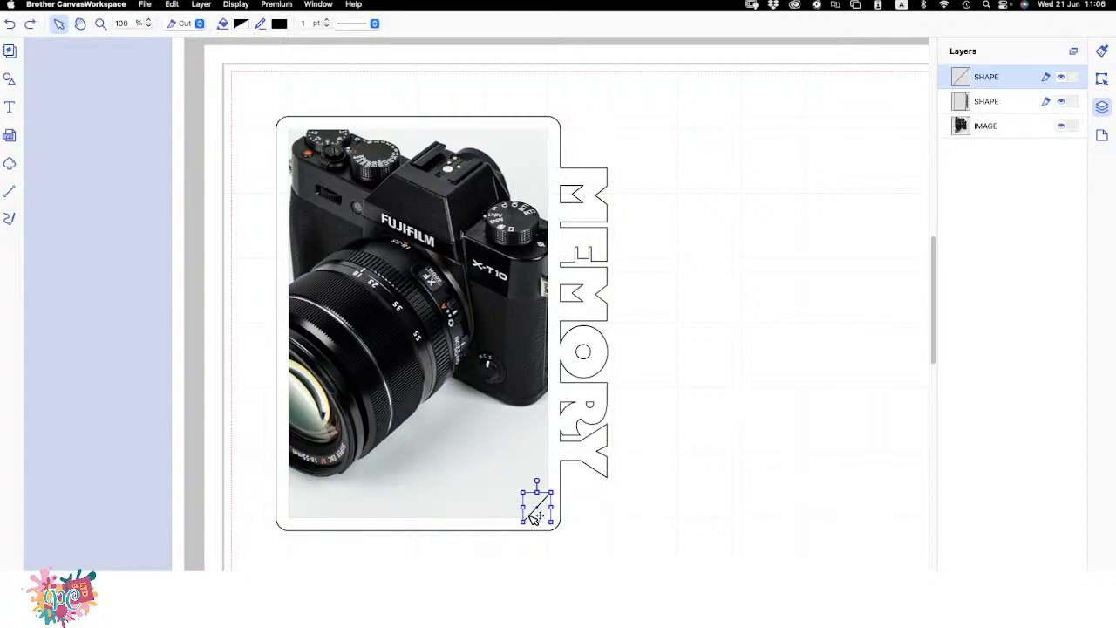
mouse_move(534, 518)
alt+mouse_down()
mouse_move(525, 511)
mouse_move(532, 535)
alt+mouse_up()
key(super+z)
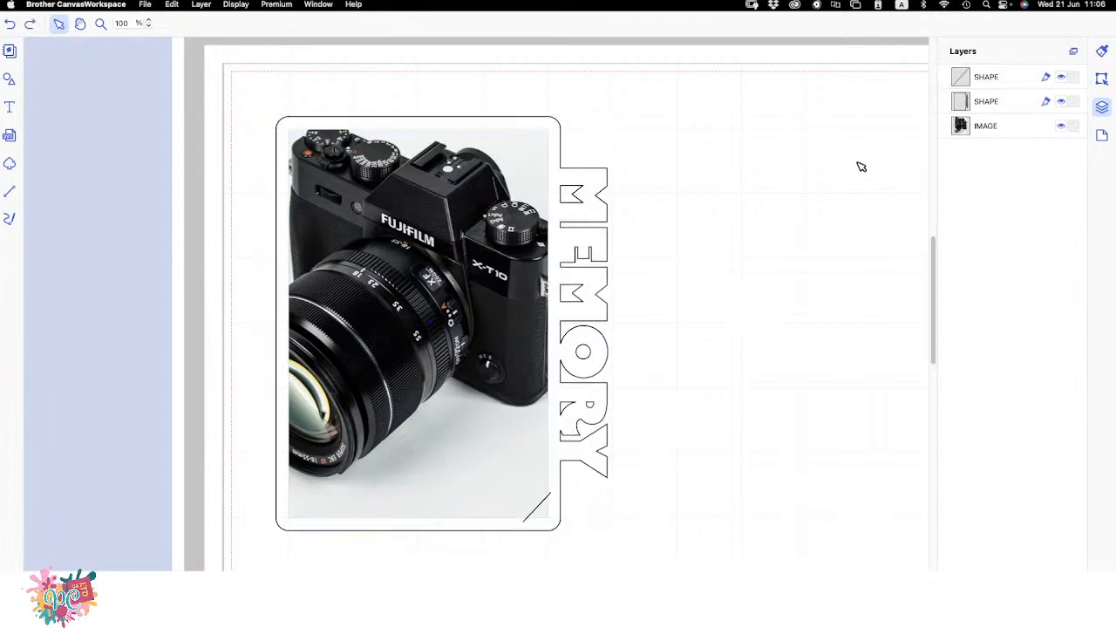
- Duplicate the diagonal line, place the copy parallel on its inner side, and lengthen it to span the photo corner
click(1002, 81)
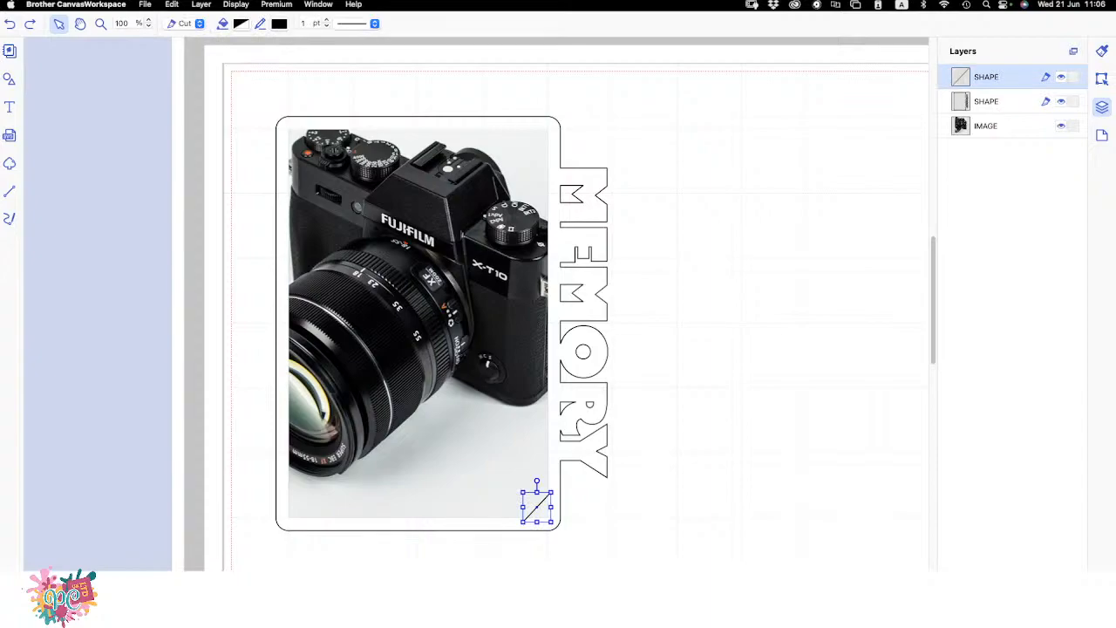
mouse_move(537, 504)
mouse_down()
mouse_move(557, 527)
mouse_move(530, 500)
mouse_up()
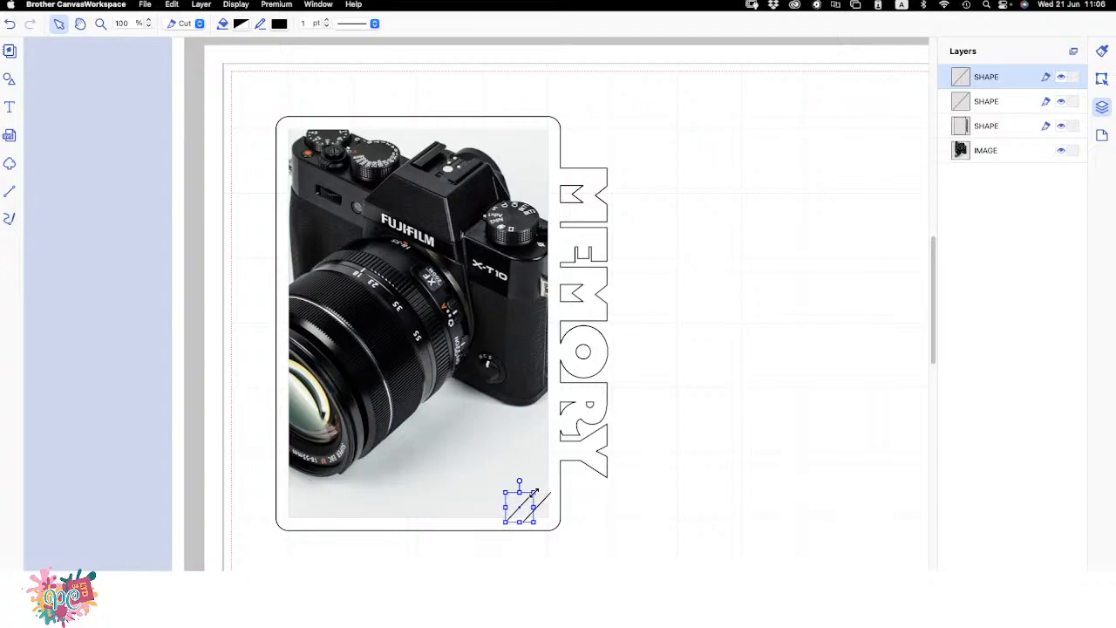
drag(536, 490, 549, 481)
click(737, 386)
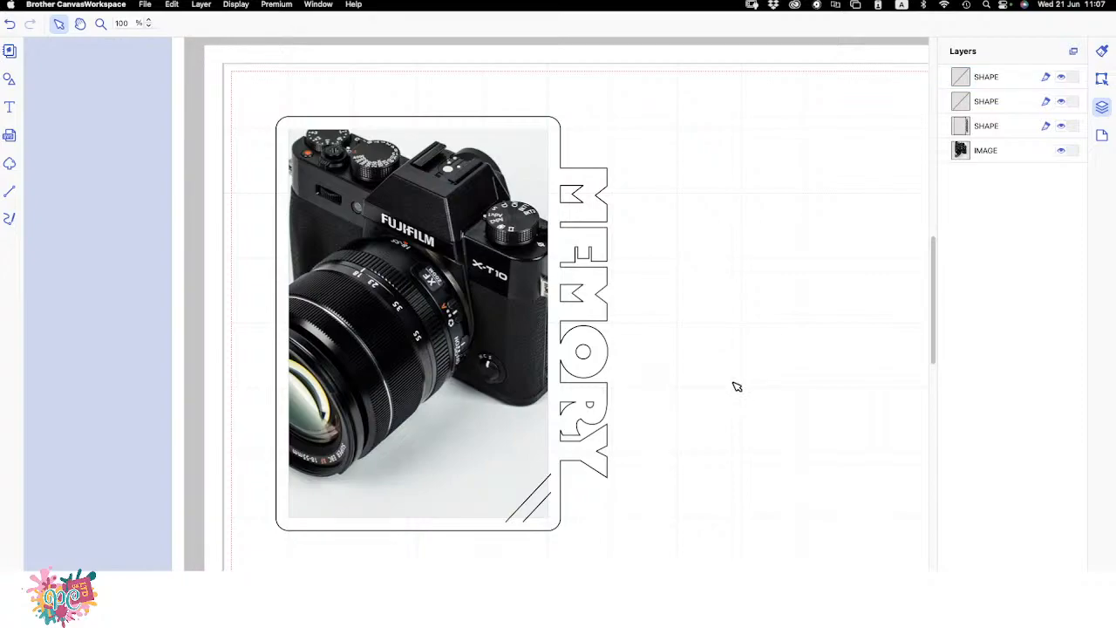
- Group the two diagonal corner lines
click(1027, 86)
shift+click(1014, 107)
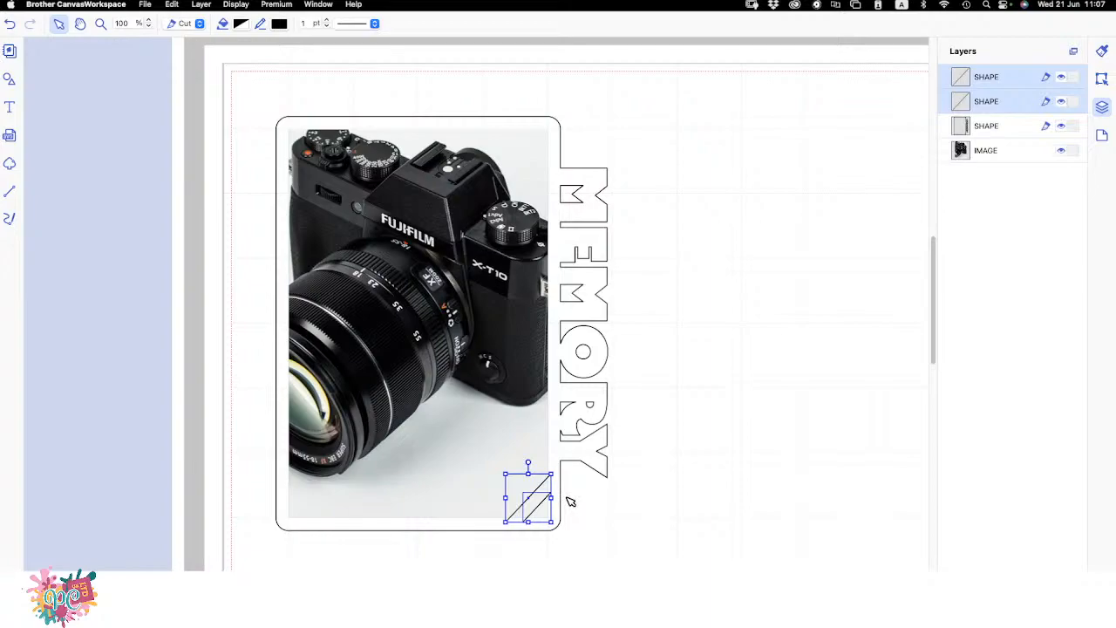
key(super+g)
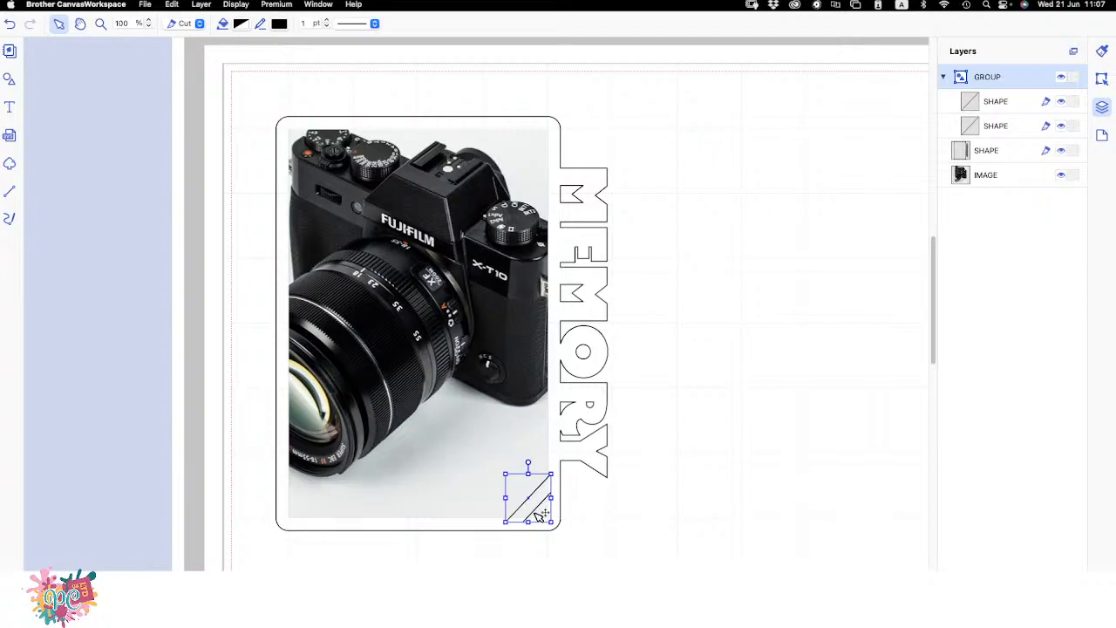
drag(526, 505, 548, 504)
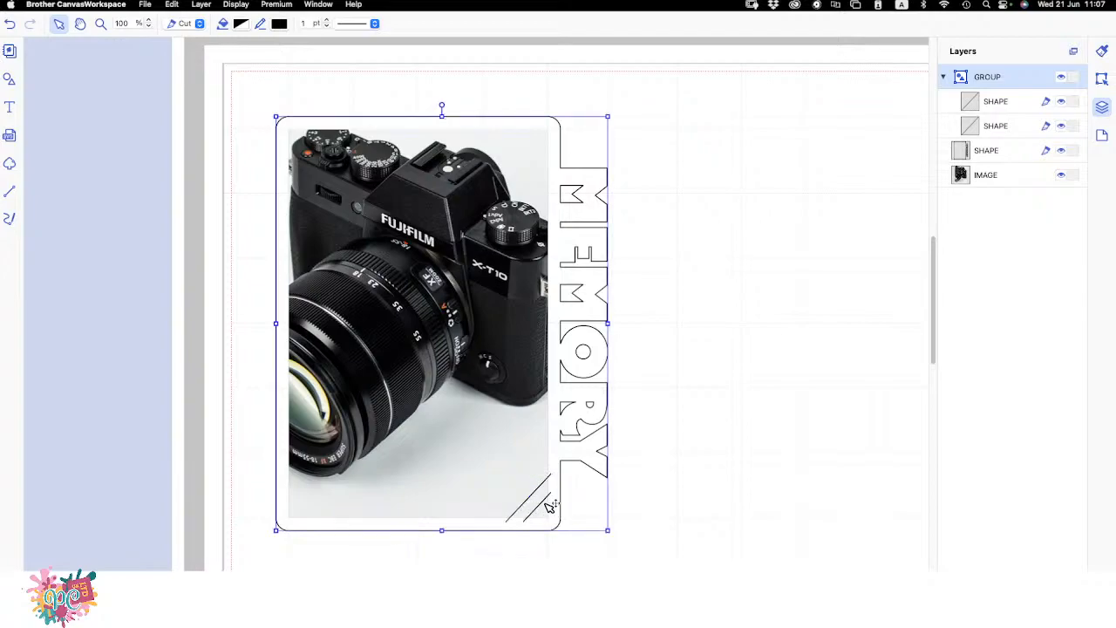
key(Delete)
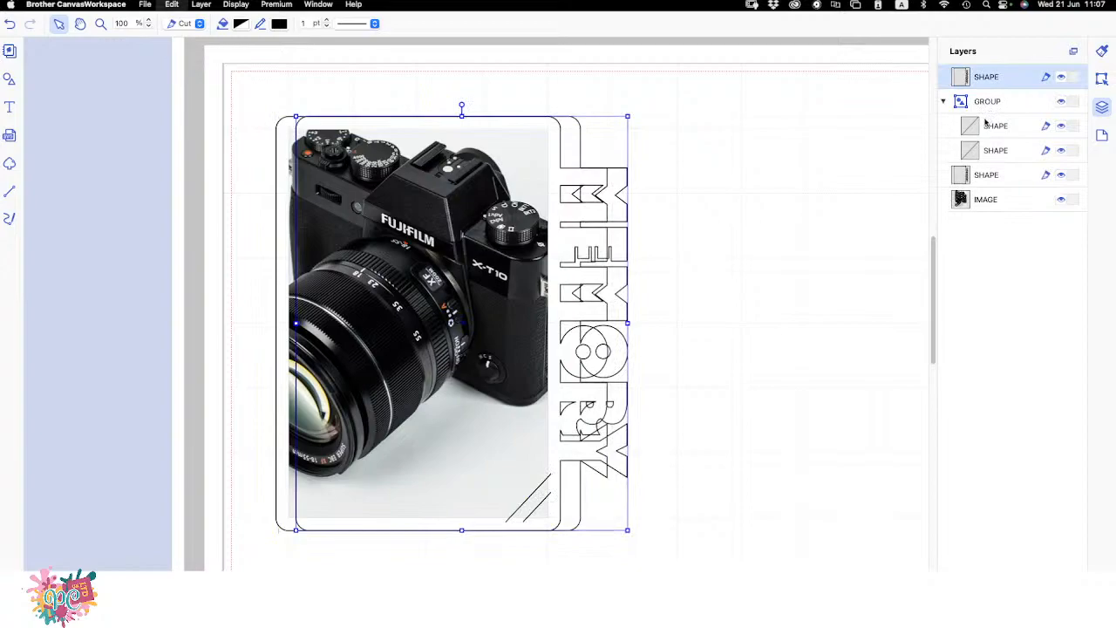
click(1002, 83)
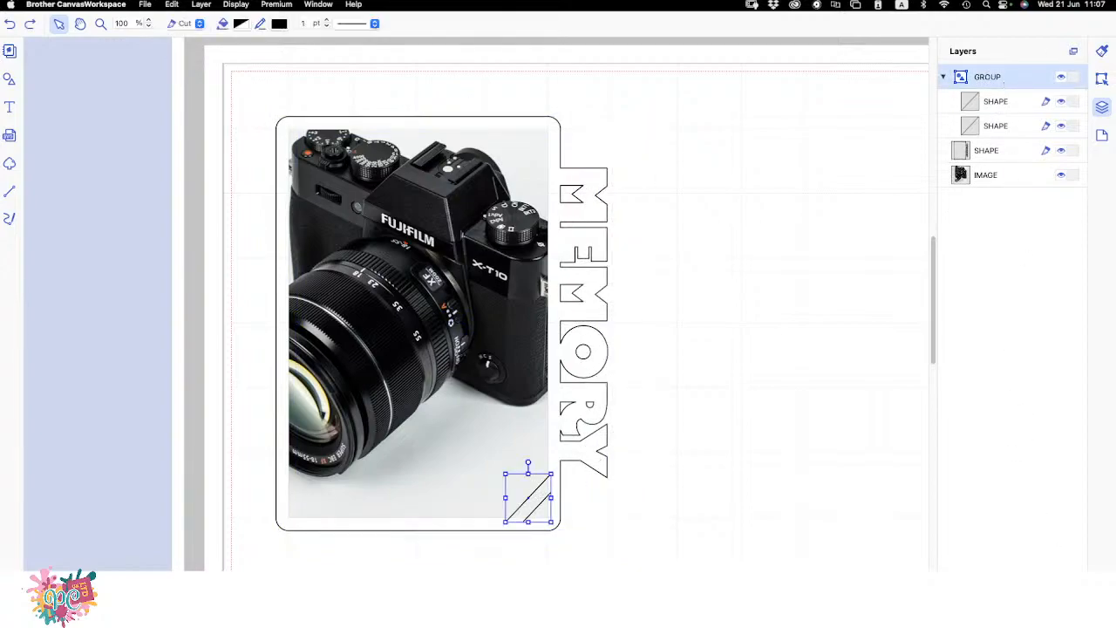
- Duplicate the group of corner lines, rotate the copy by half a turn, and place it across the photo's upper-left corner
key(super+d)
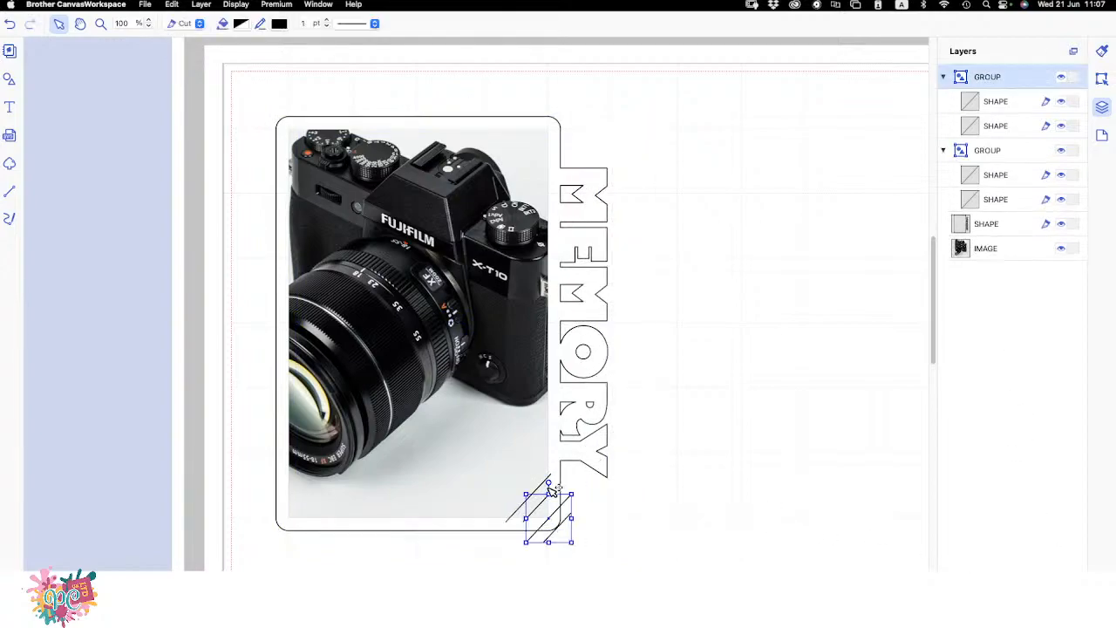
drag(571, 481, 532, 562)
drag(536, 539, 648, 555)
drag(360, 145, 290, 167)
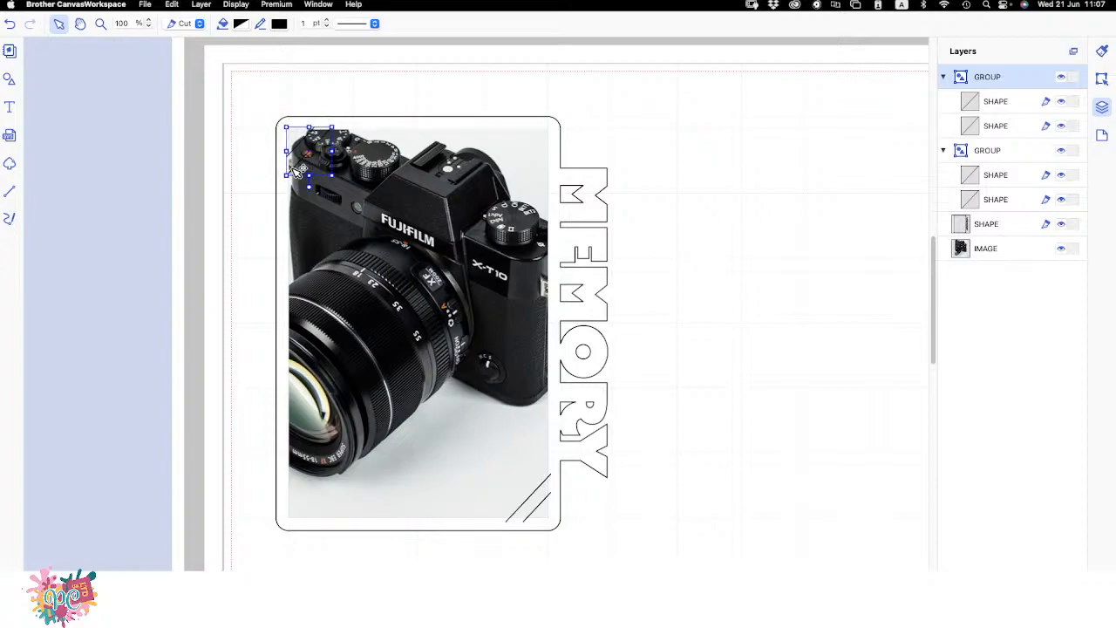
click(755, 228)
- Group the MEMORY outline with both pairs of corner lines, and collapse the new group in the layer list
click(408, 396)
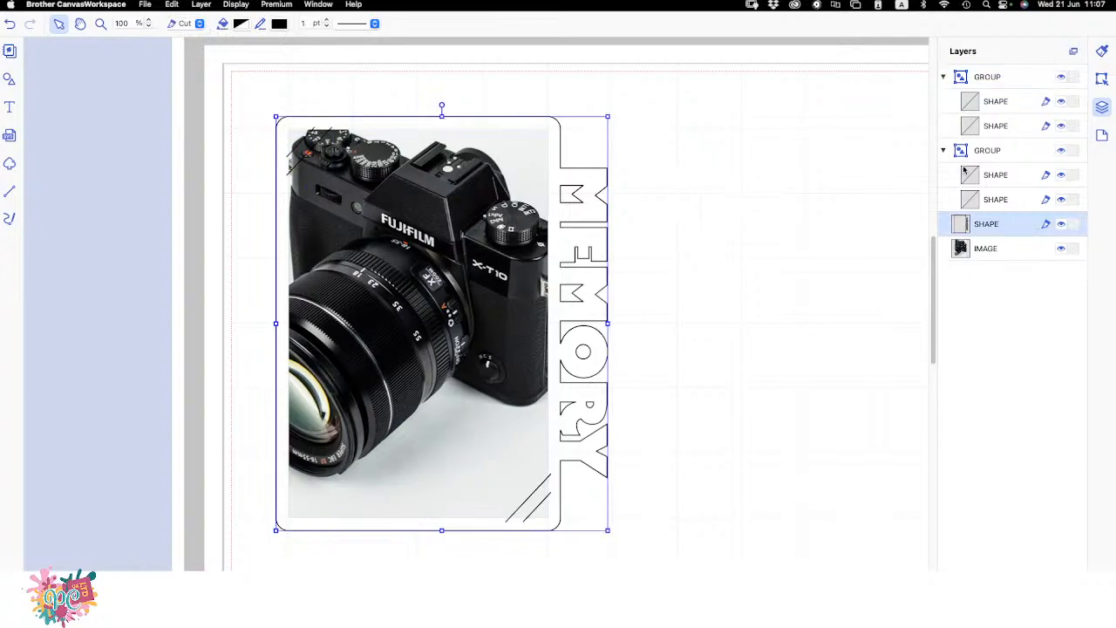
shift+click(1003, 78)
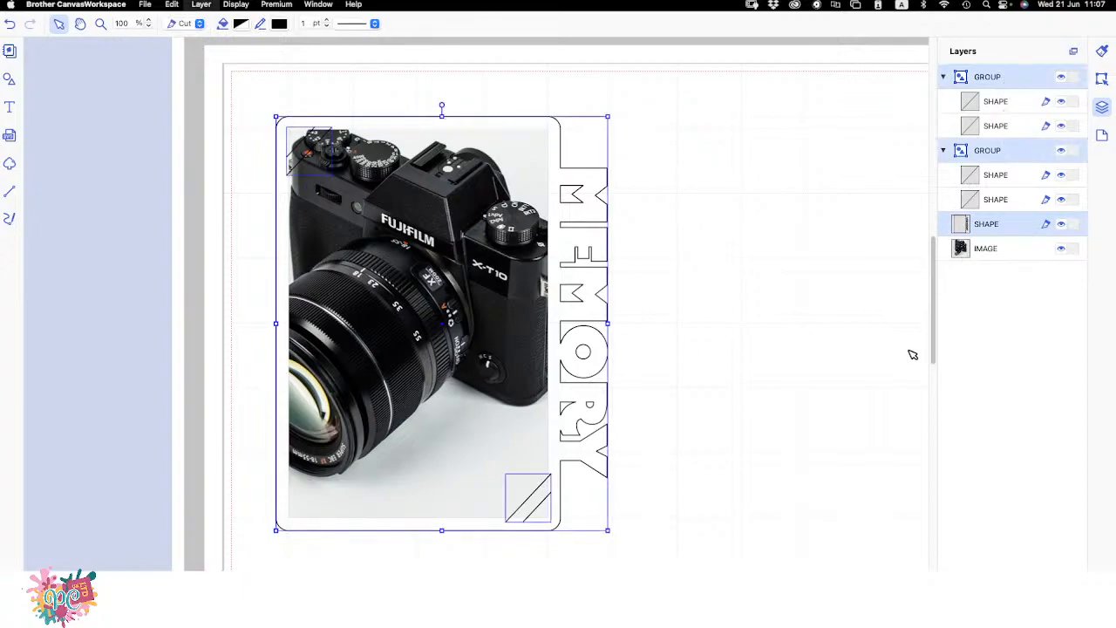
key(super+g)
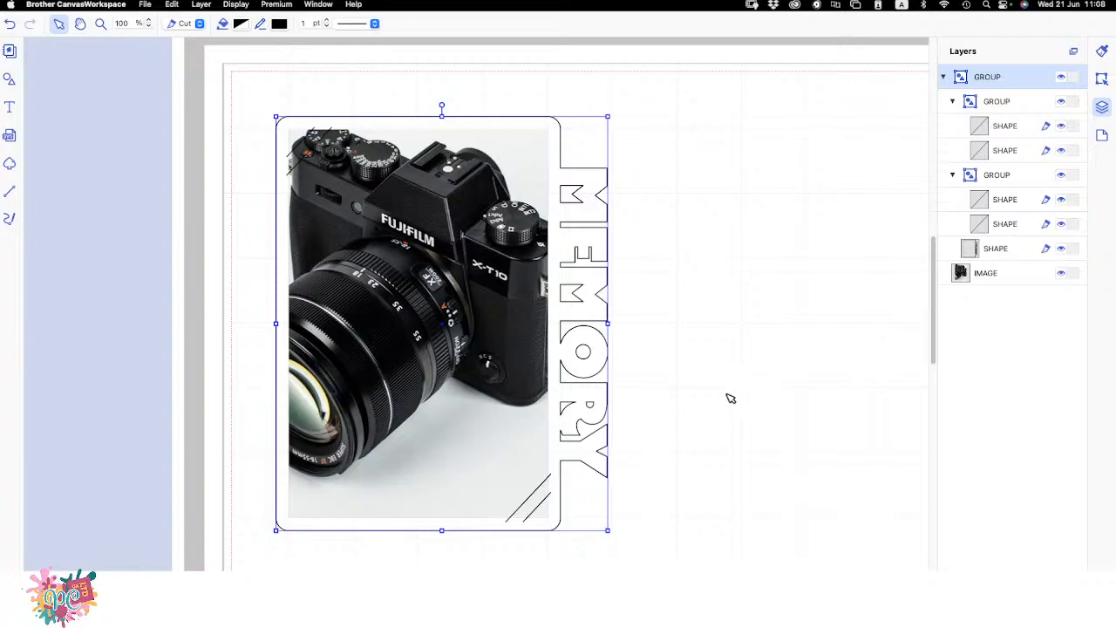
click(944, 76)
- Move the MEMORY group off the camera photo to the right, partly beyond the cutting mat's edge
key(super+minus)
key(super+minus)
key(super+minus)
key(super+minus)
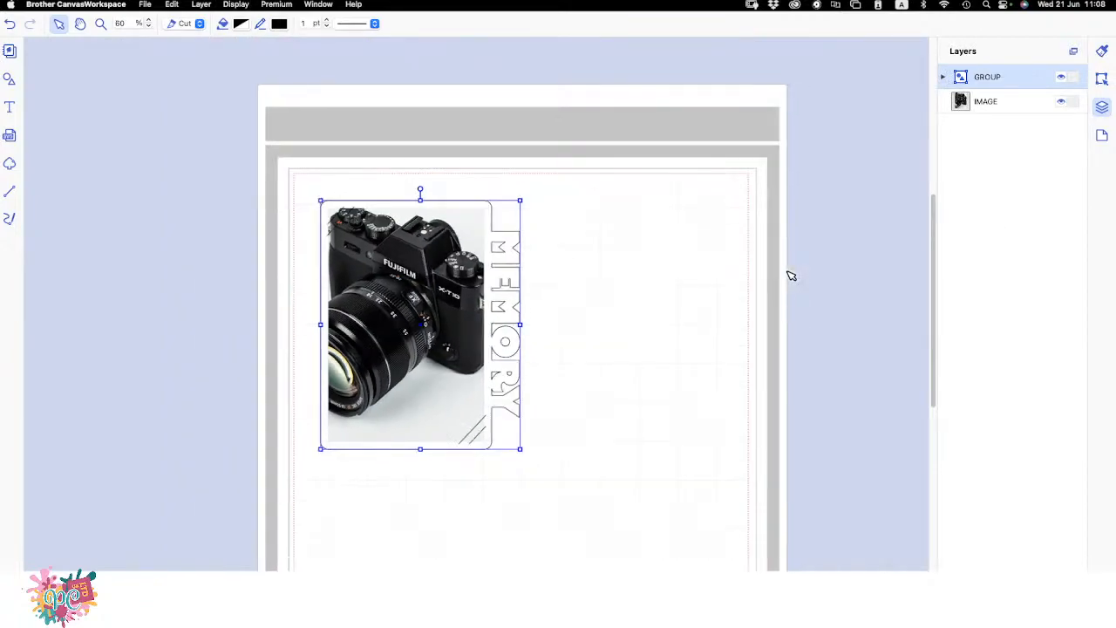
drag(513, 385, 863, 367)
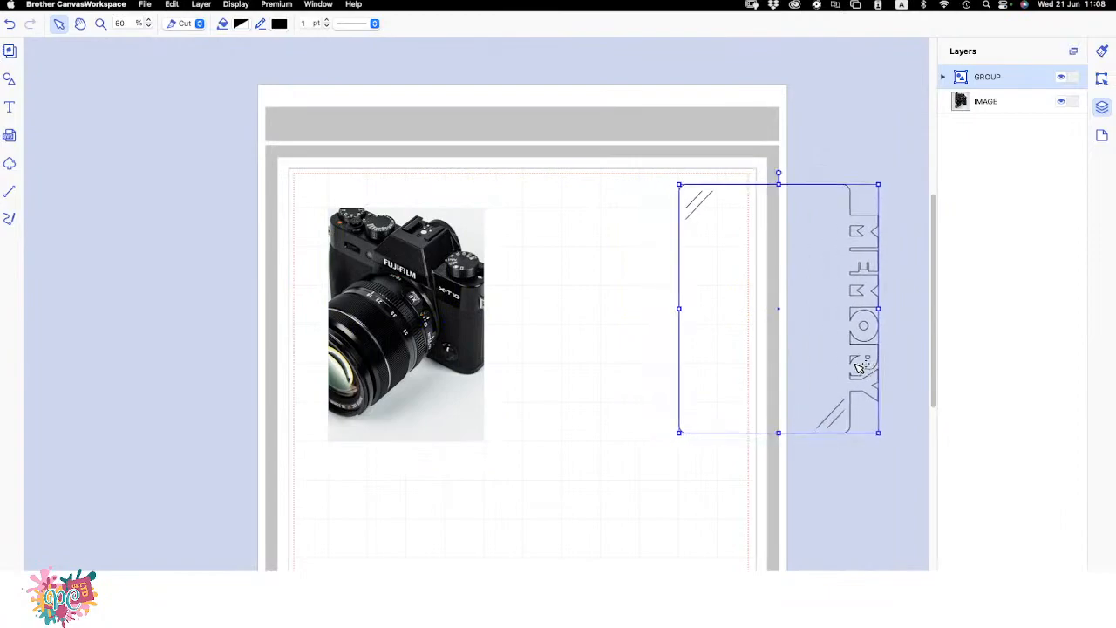
click(201, 322)
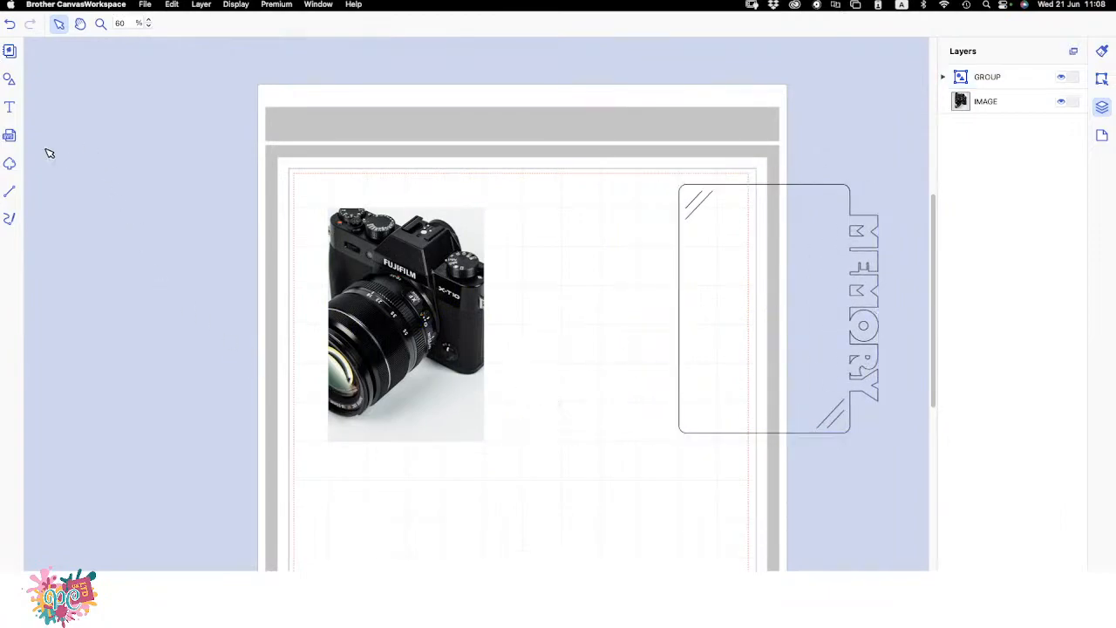
- Move the camera photo slightly up and left, closer to the cutting area's upper-left corner
click(372, 240)
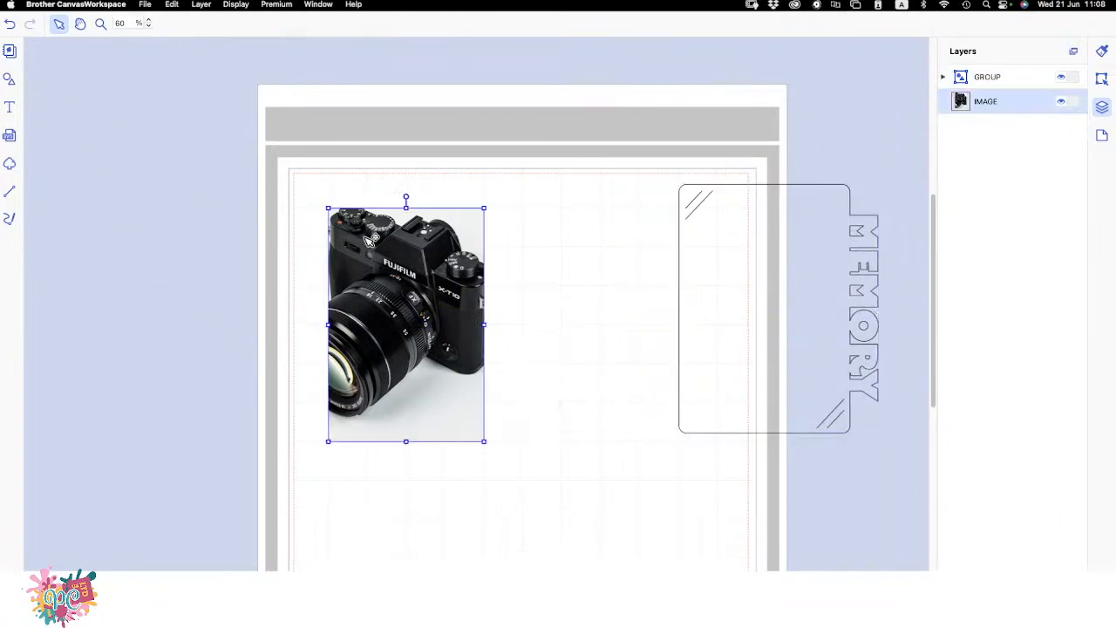
drag(366, 237, 349, 215)
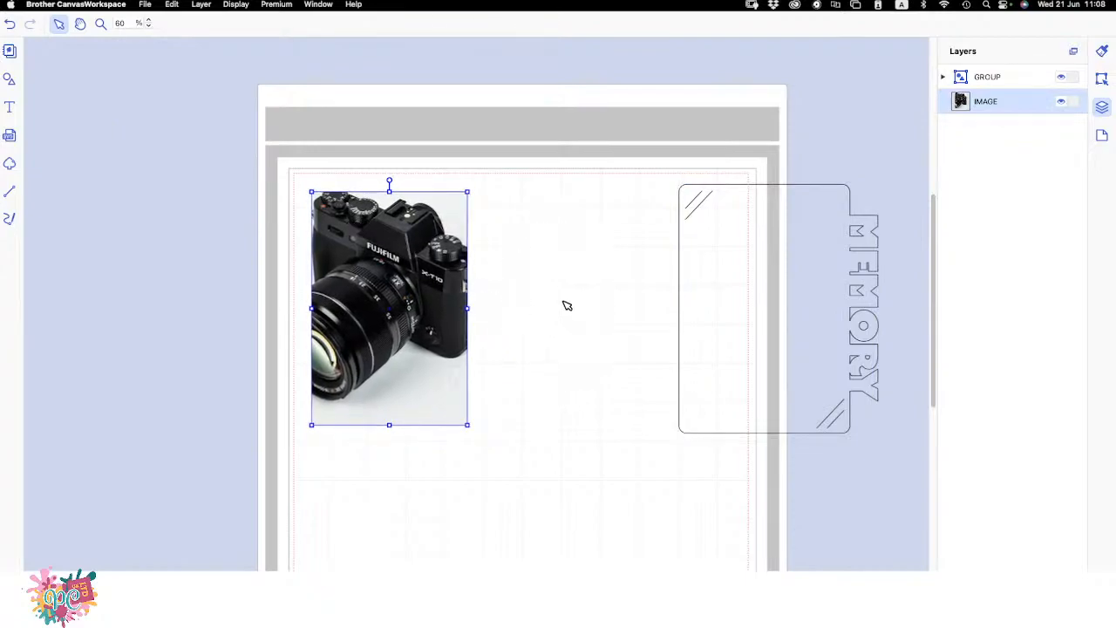
click(523, 290)
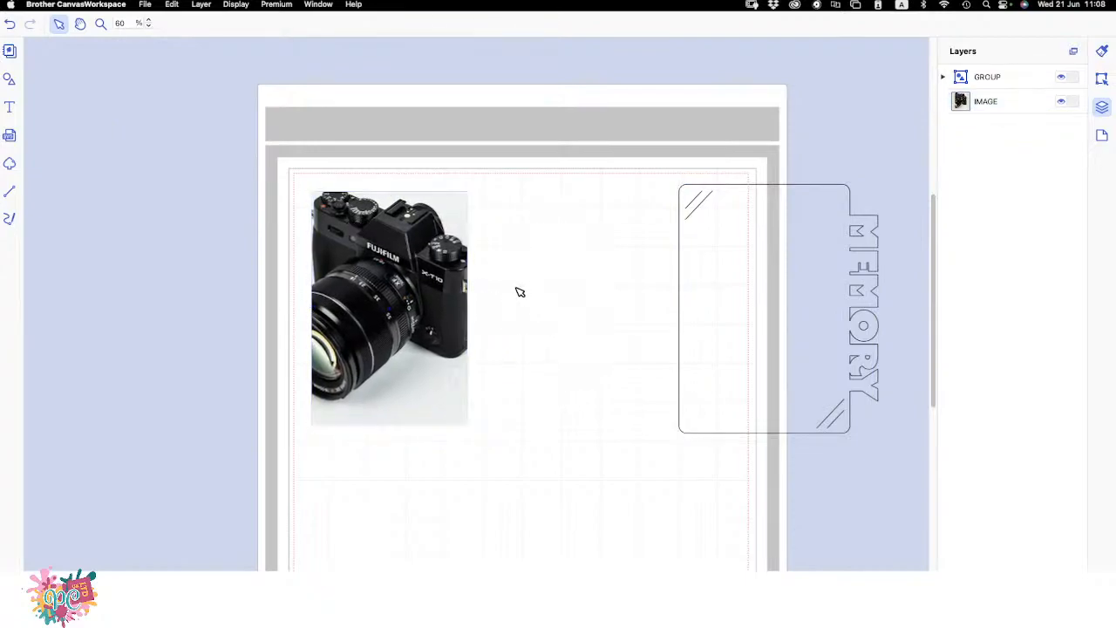
- Add a plain square-cornered rectangle from the basic shapes to the cutting mat
click(9, 78)
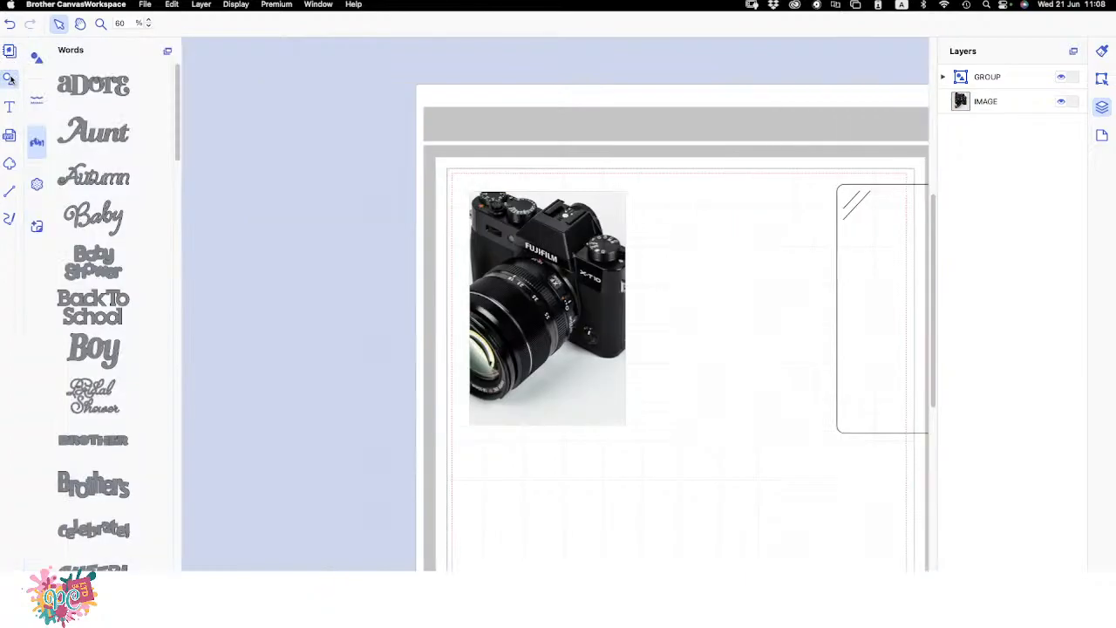
click(37, 58)
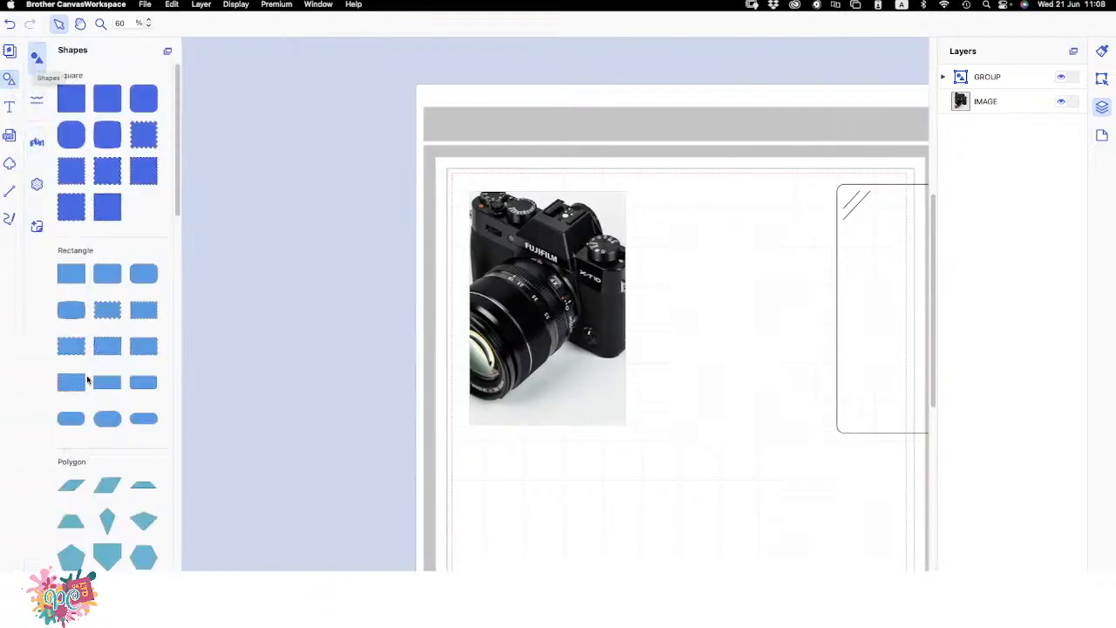
click(78, 273)
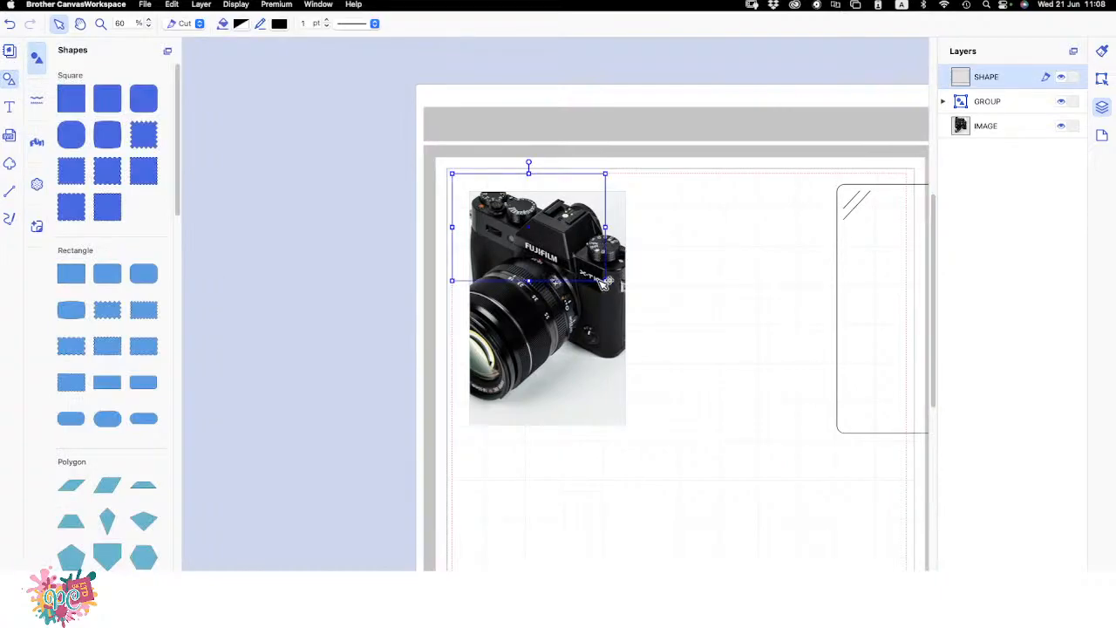
- Resize and position the rectangle to surround the camera photo, leaving a wider margin on the photo's right side
drag(633, 288, 646, 309)
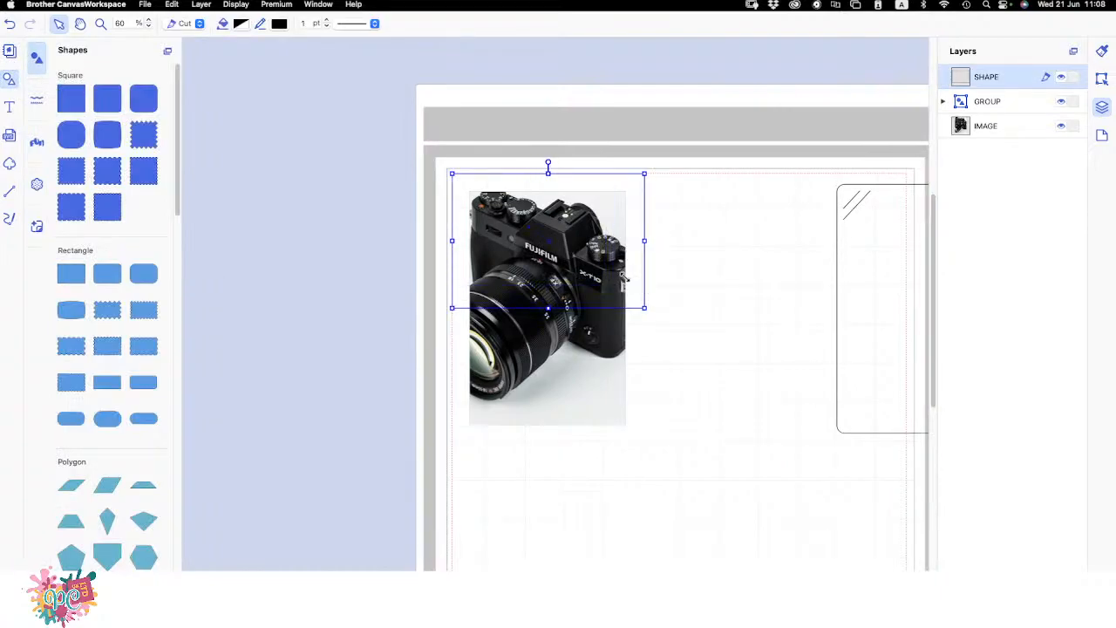
drag(646, 263, 653, 266)
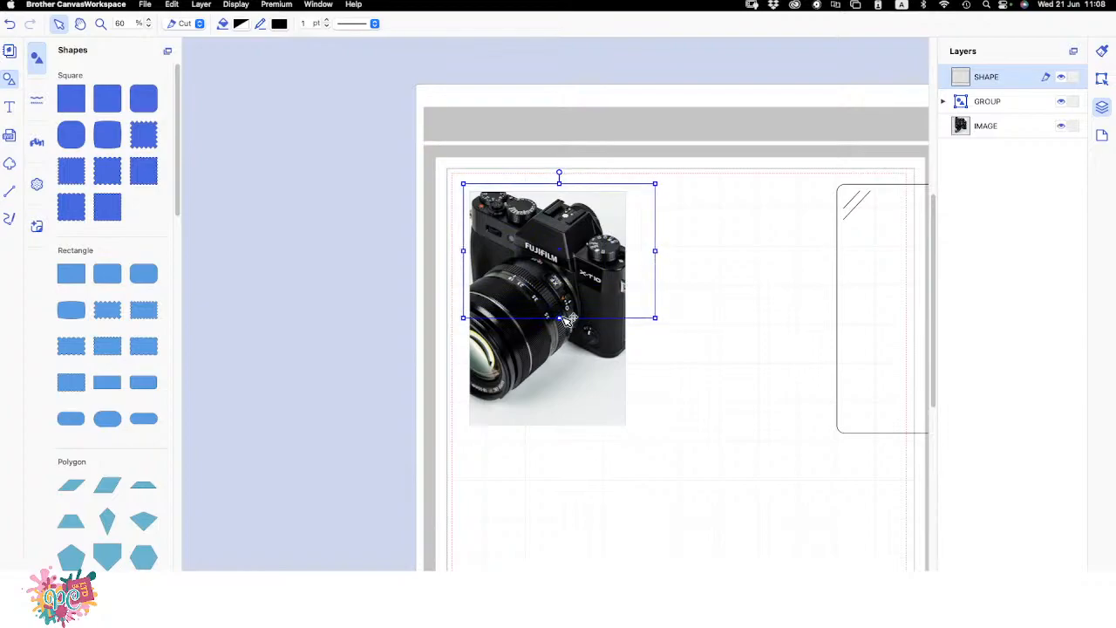
drag(560, 319, 557, 434)
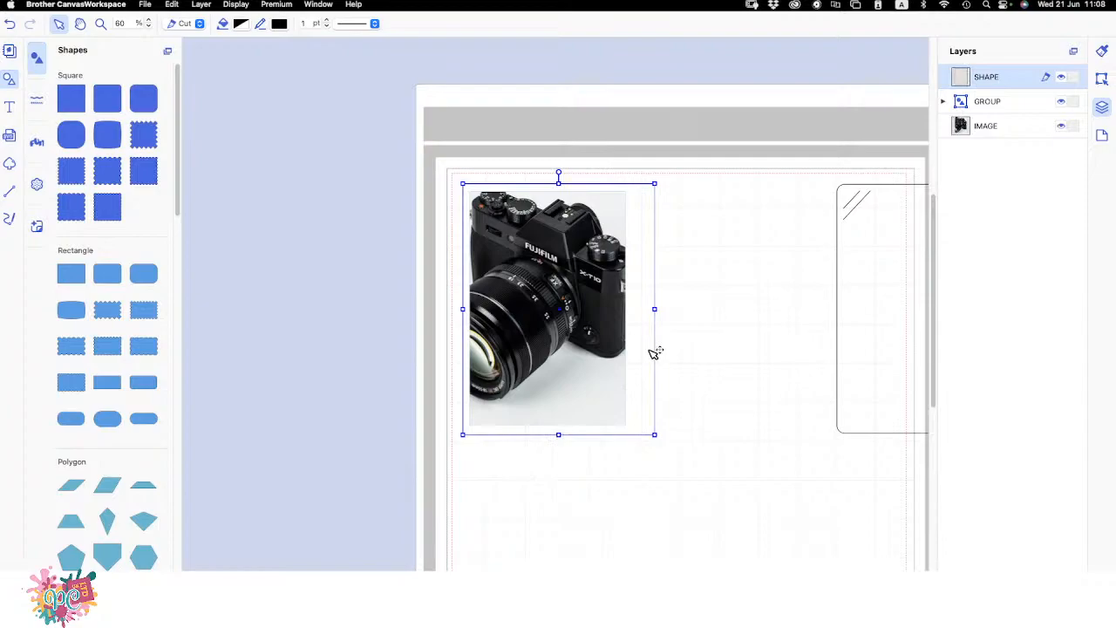
drag(653, 308, 675, 307)
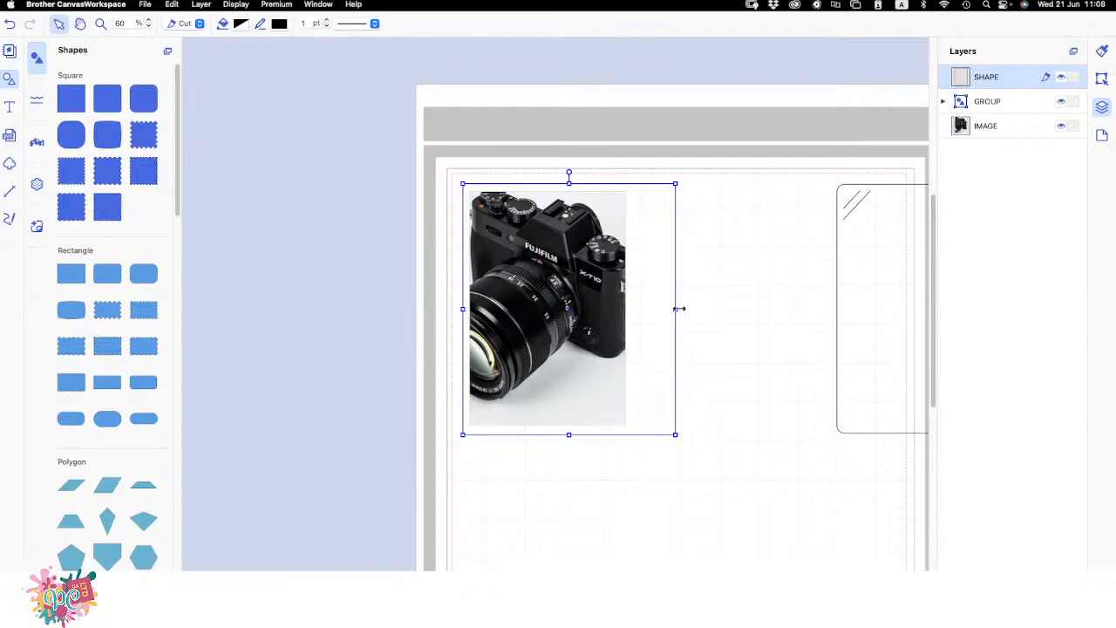
click(704, 346)
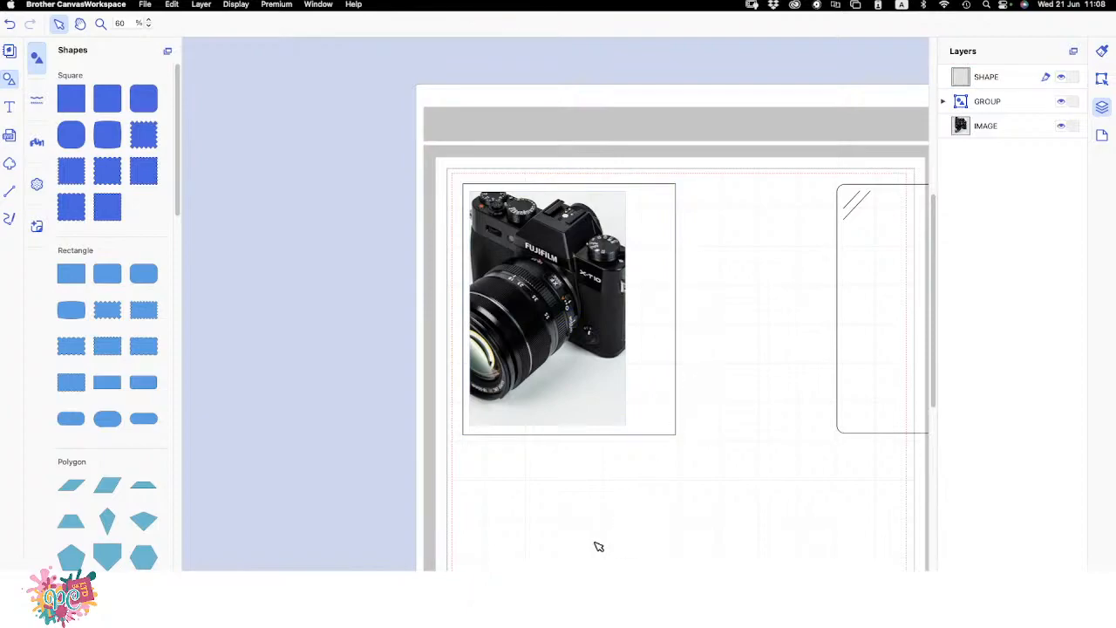
- Add the text "Holiday" on the mat below the rectangle
click(9, 108)
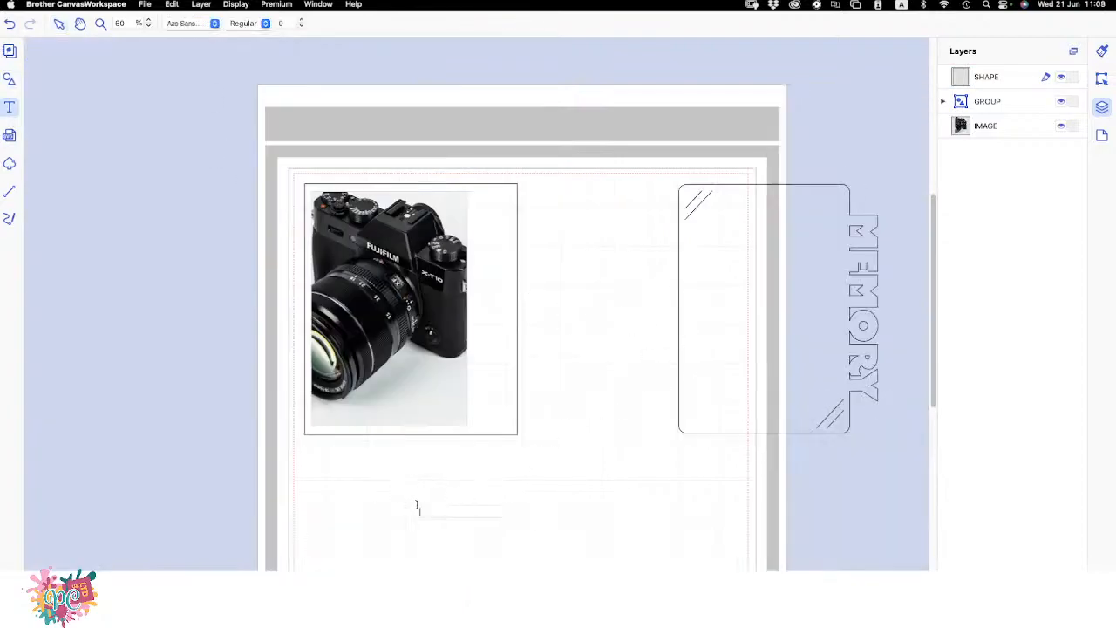
click(417, 503)
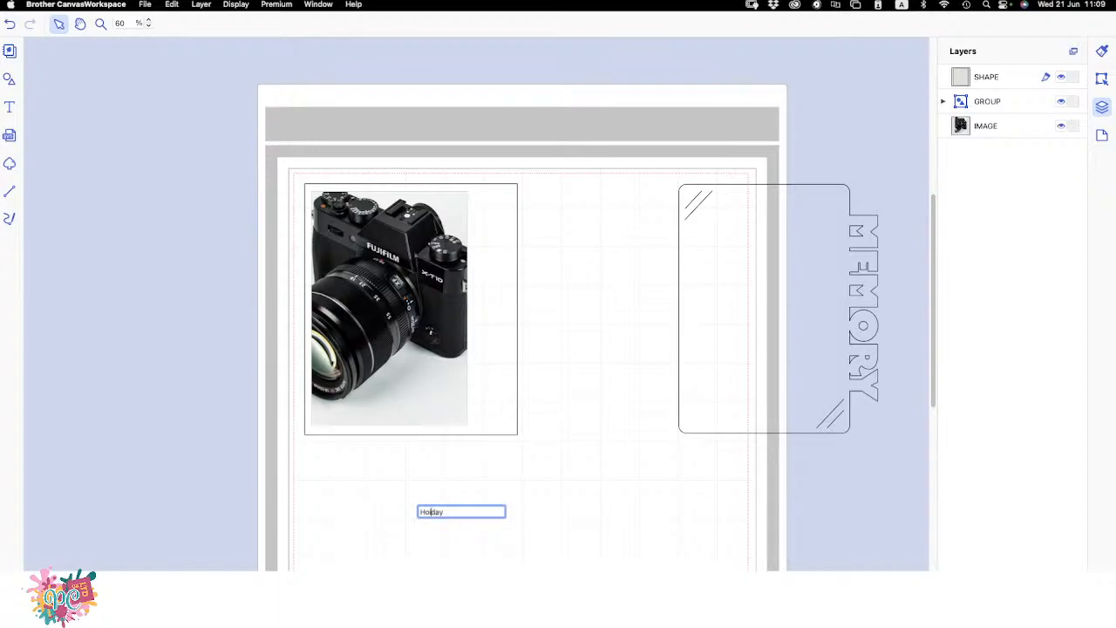
key(Return)
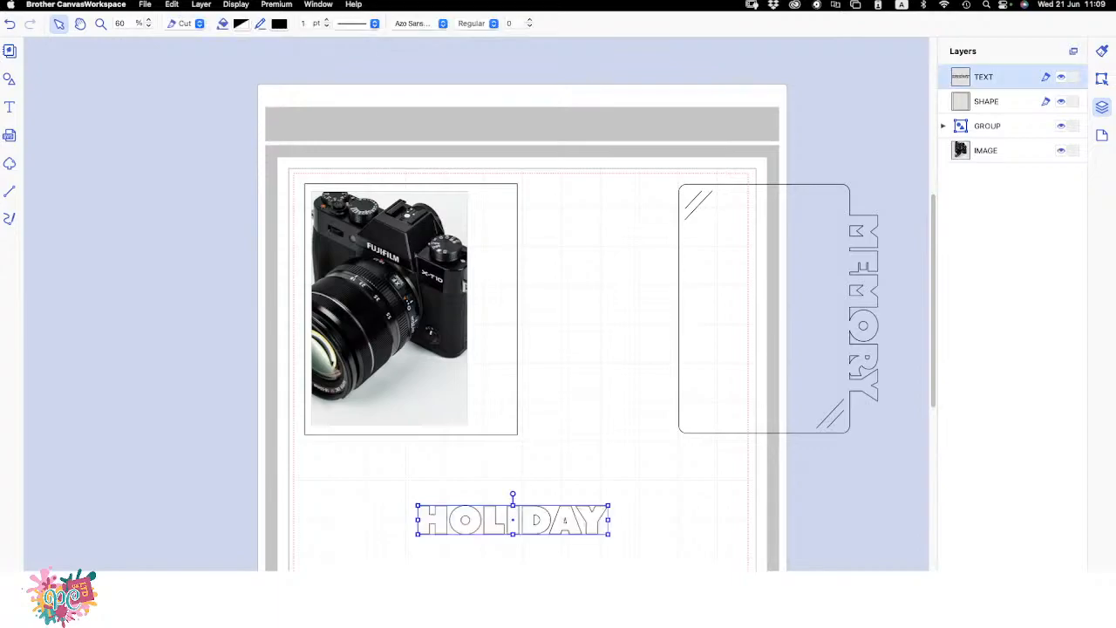
- Try the Abraghen font on the Holiday text, and replace it with Chocolate Sprinkle
click(442, 24)
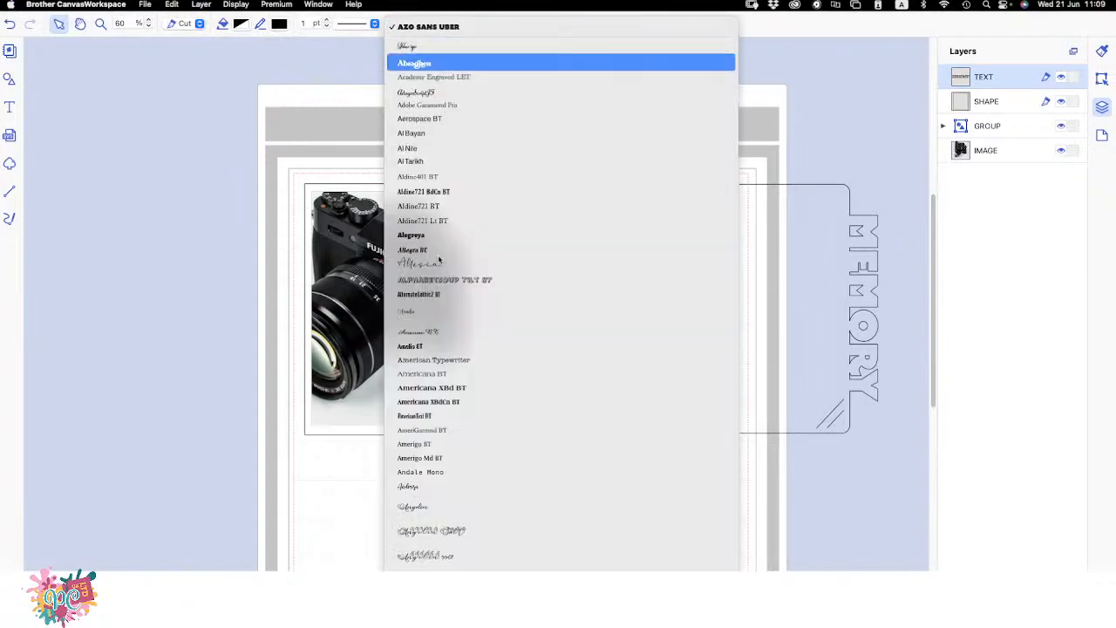
click(445, 64)
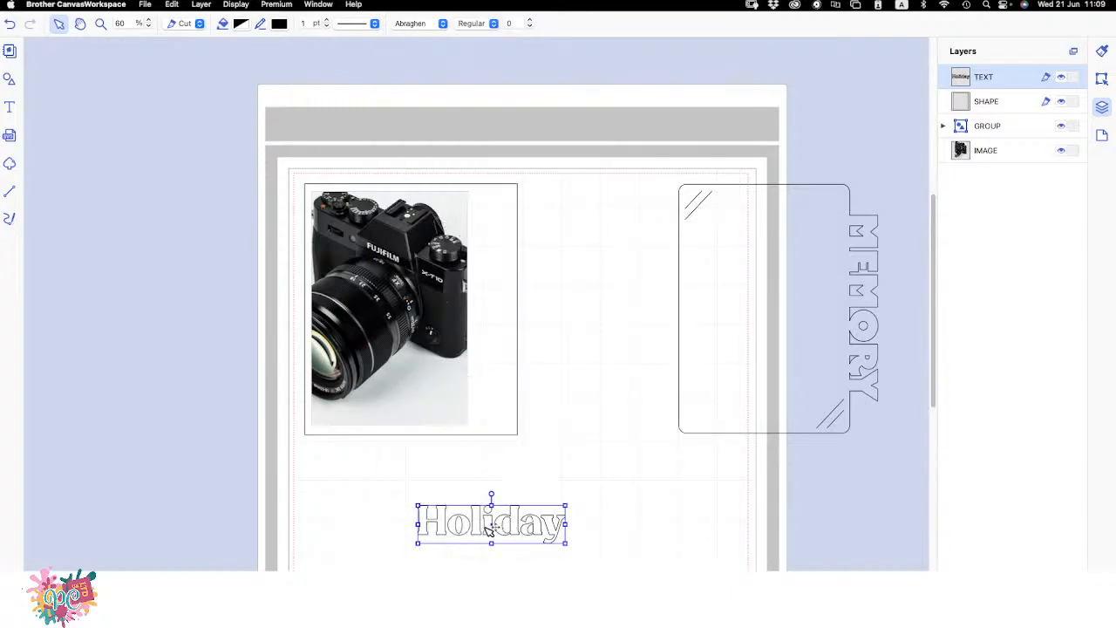
click(443, 25)
scroll(443, 488, down, 10)
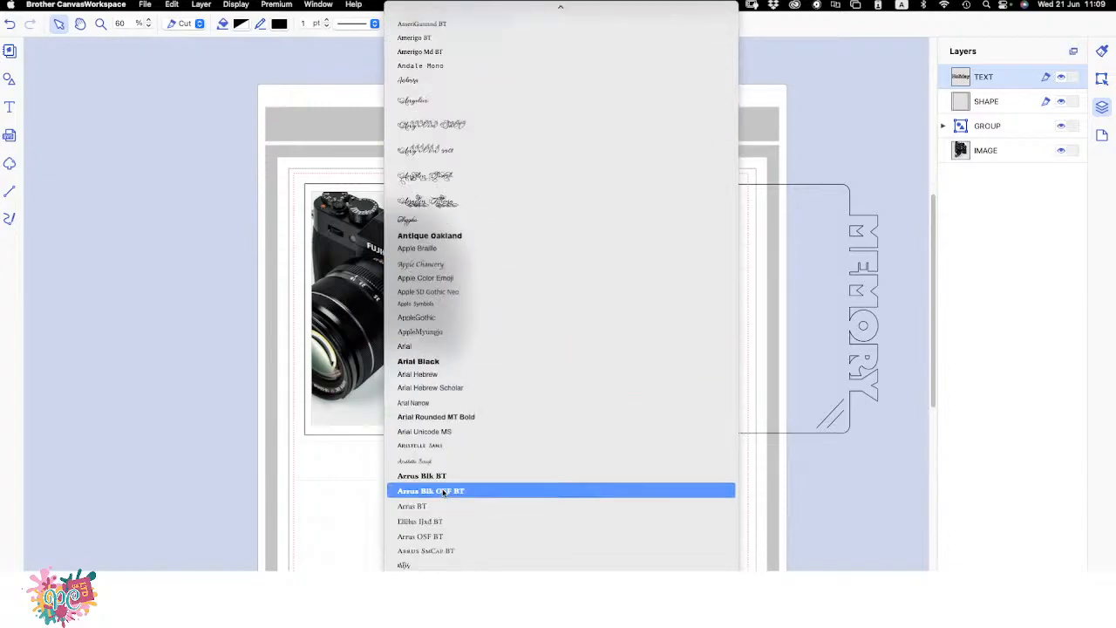
scroll(443, 493, down, 15)
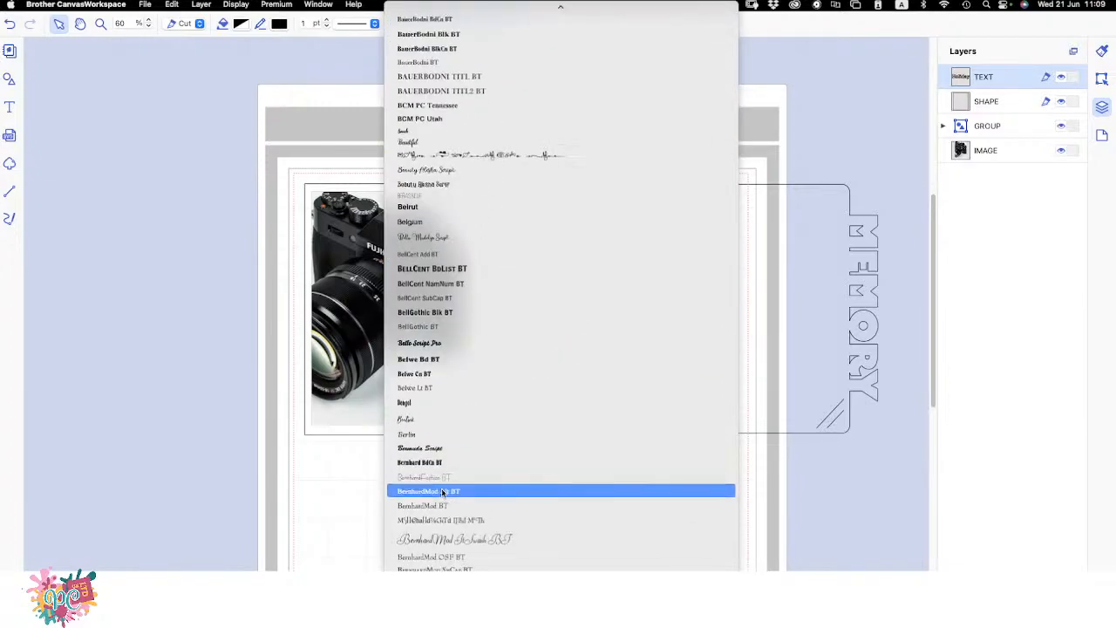
scroll(442, 492, down, 10)
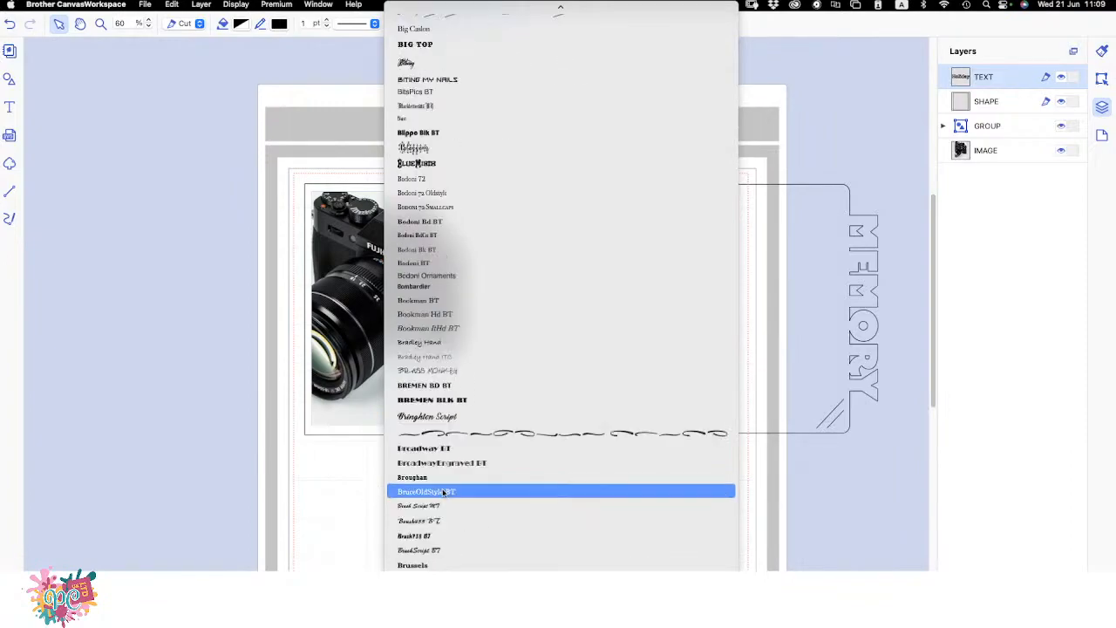
scroll(443, 492, down, 3)
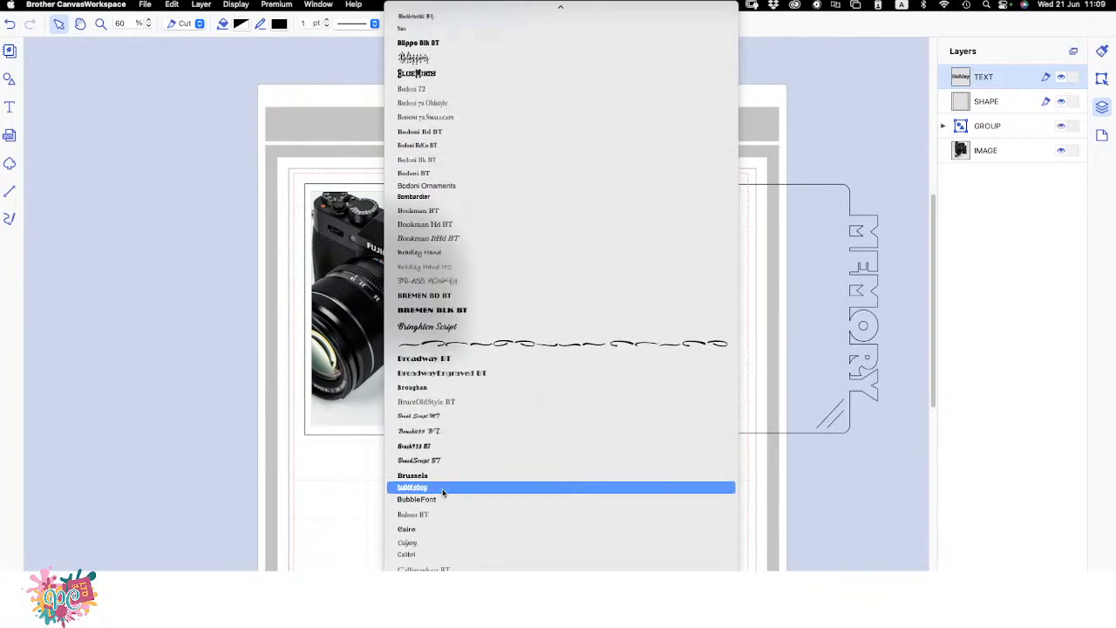
scroll(442, 492, down, 10)
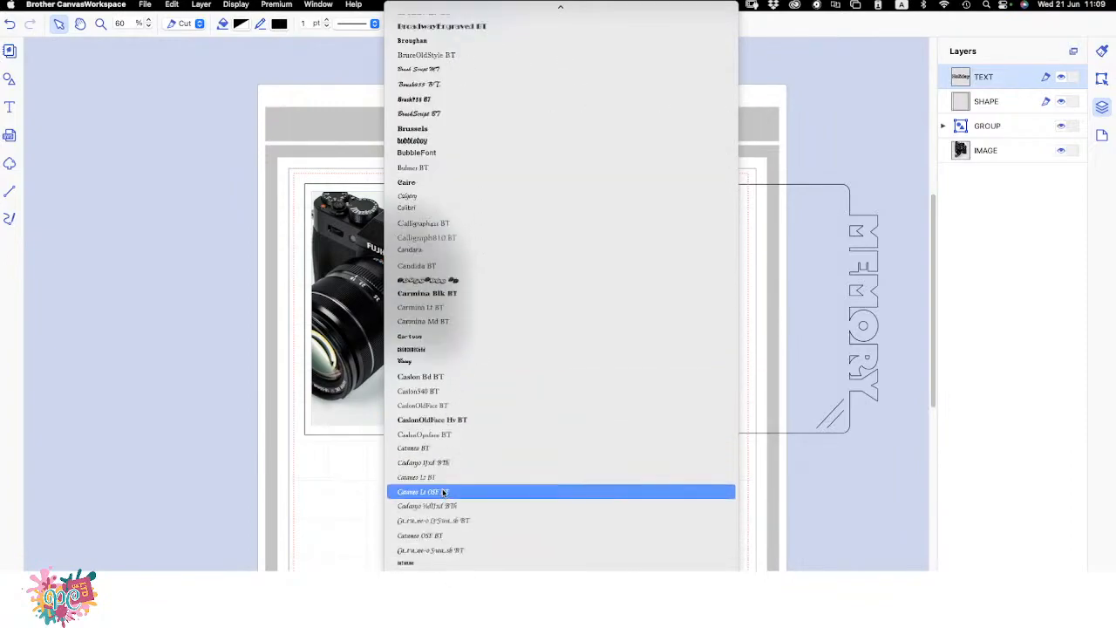
scroll(441, 493, down, 10)
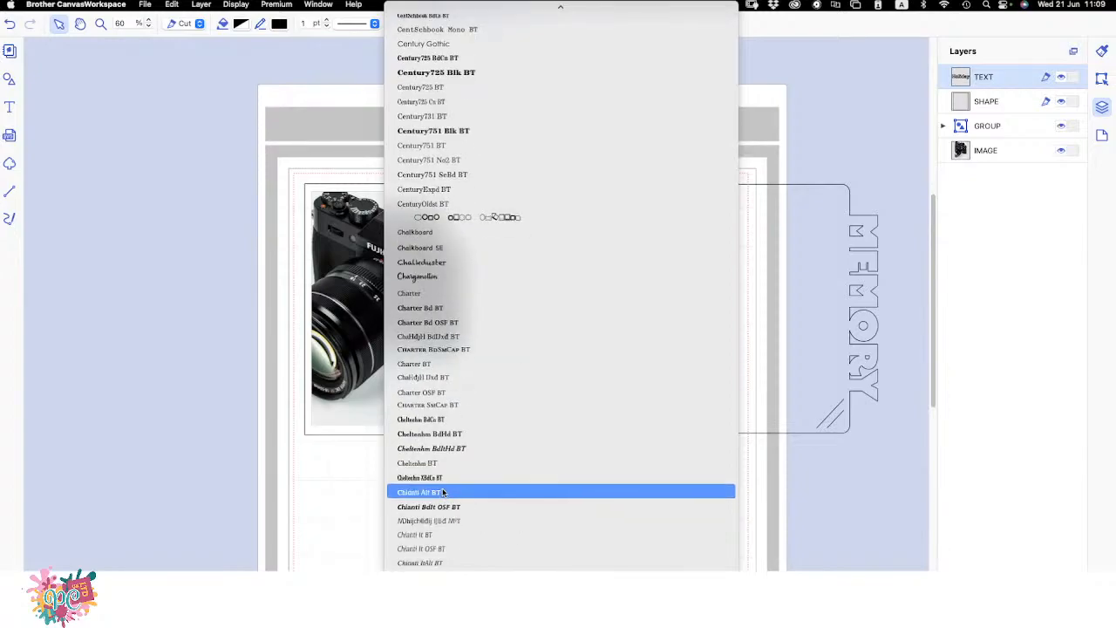
scroll(442, 491, down, 5)
scroll(441, 488, down, 10)
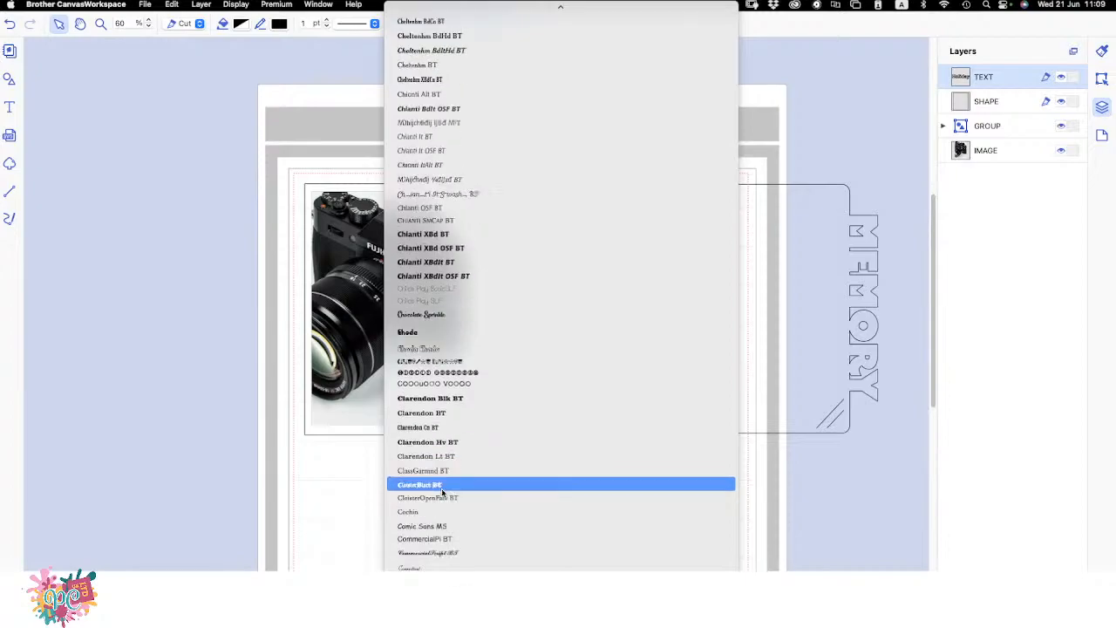
click(442, 315)
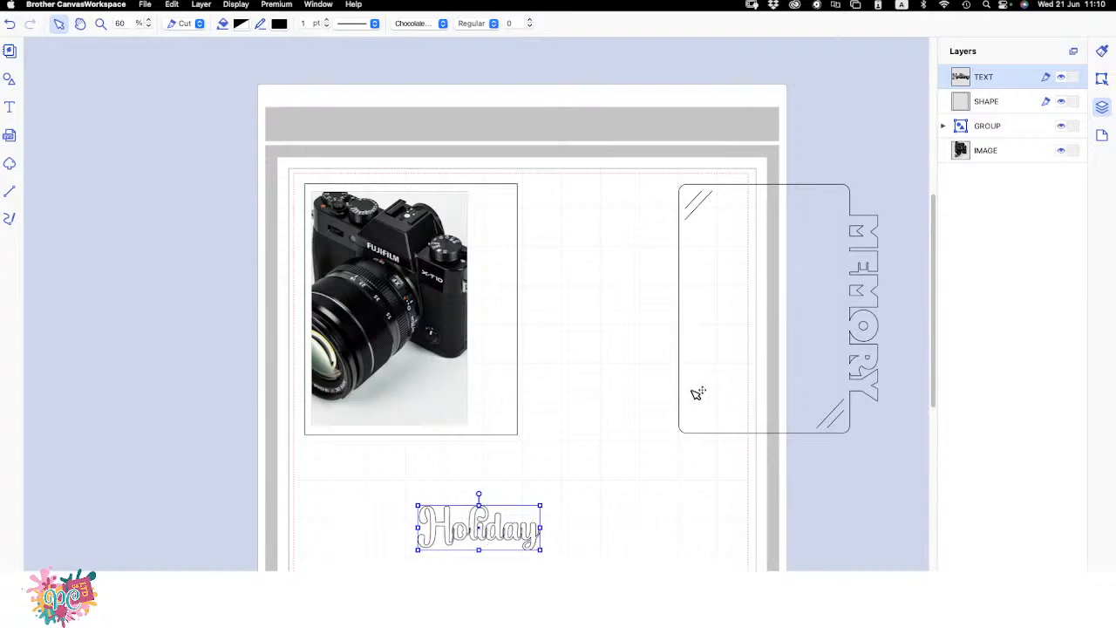
- Weld the overlapping Holiday letters into one shape and rotate it 90 degrees clockwise
click(1102, 80)
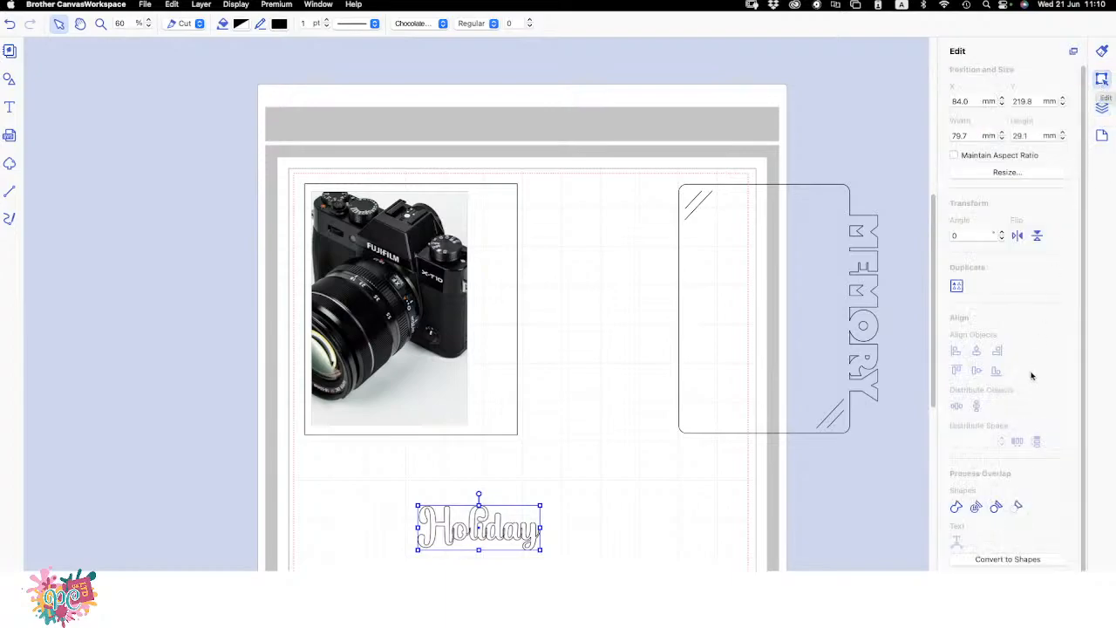
click(955, 507)
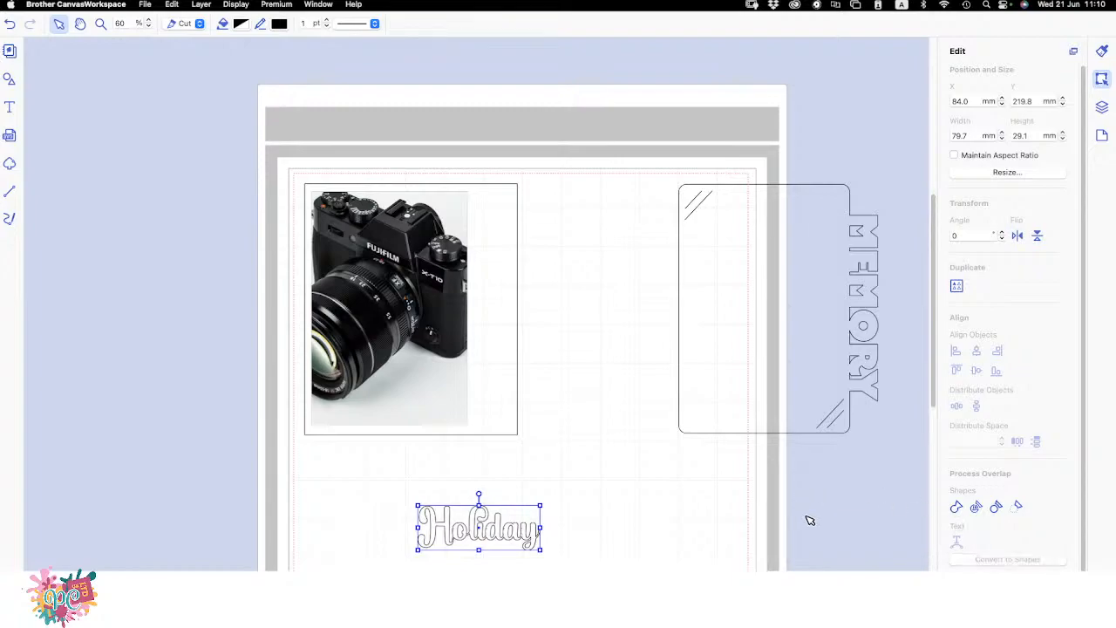
drag(479, 494, 595, 538)
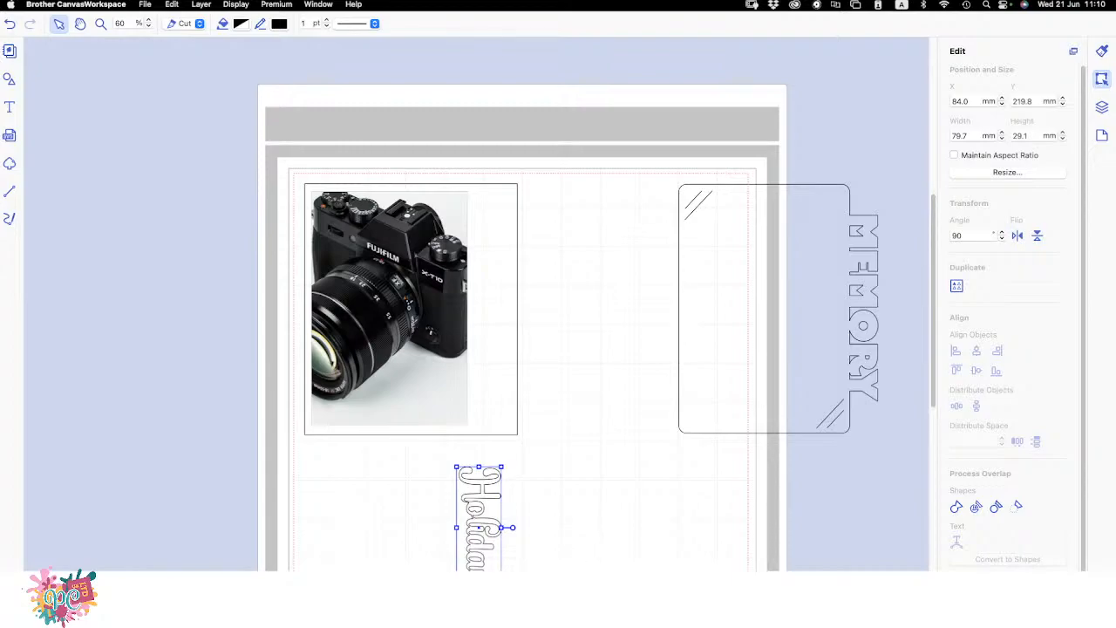
- Place the Holiday shape across the rectangle's right edge beside the photo, enlarged to about 151.2 by 55.3 mm
drag(484, 546, 559, 288)
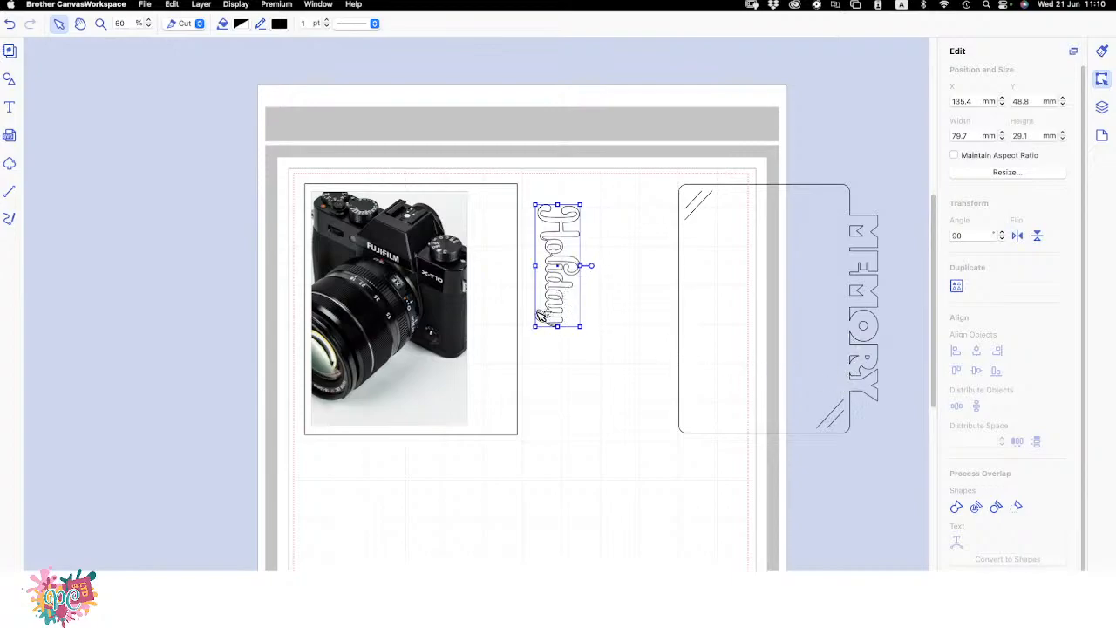
drag(565, 286, 539, 292)
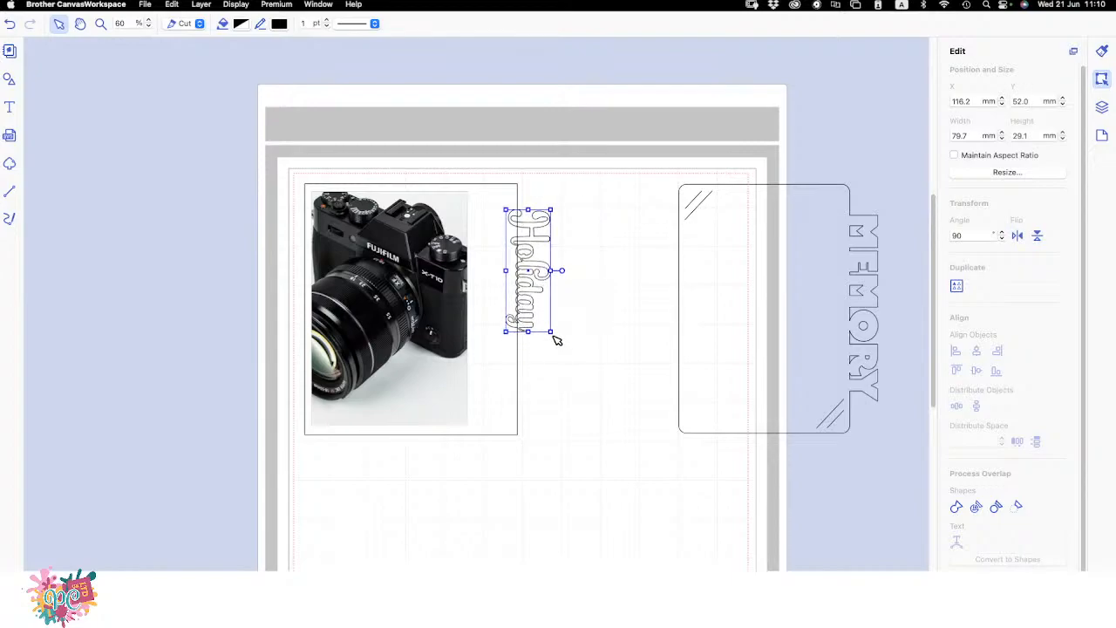
drag(567, 359, 602, 429)
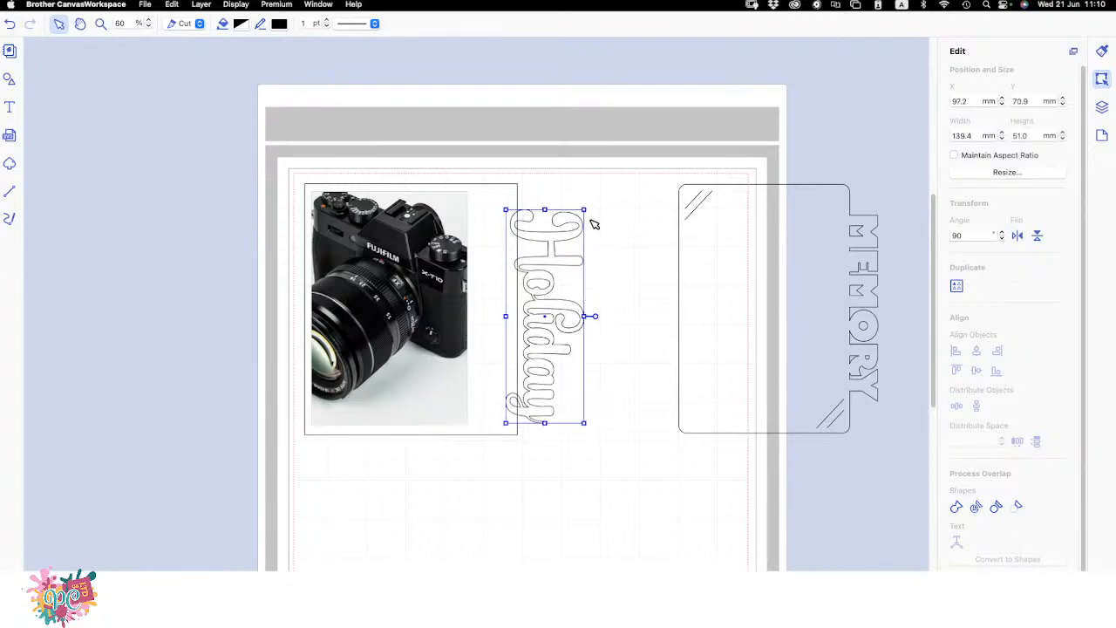
drag(584, 209, 580, 191)
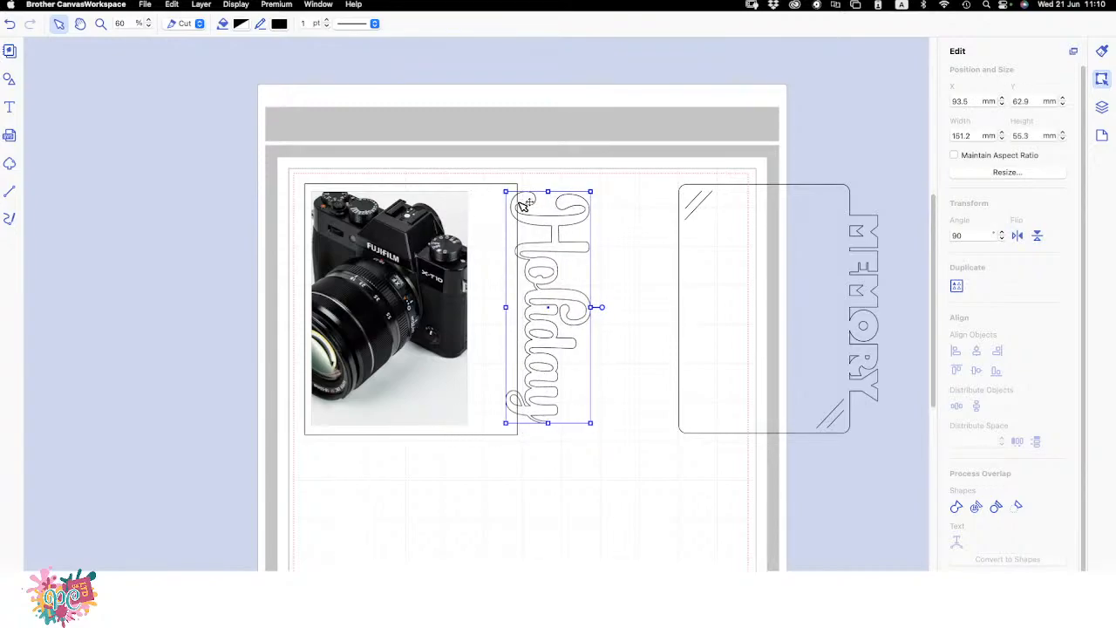
drag(577, 296, 548, 301)
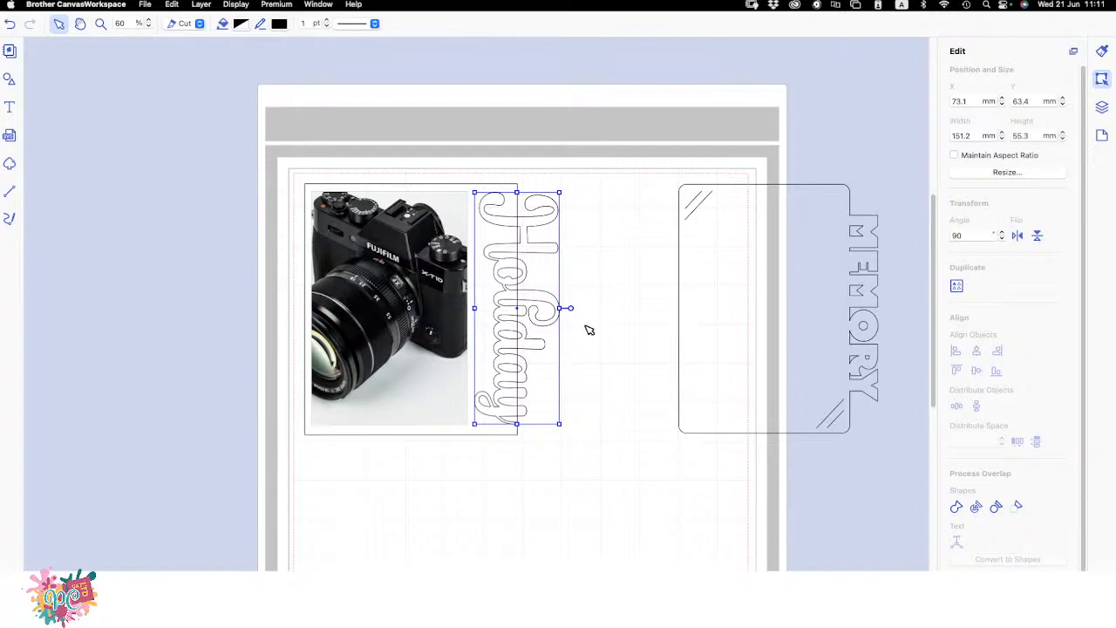
- Duplicate the Holiday shape and align both copies exactly over each other, horizontally centred and vertically in the middle
click(1103, 108)
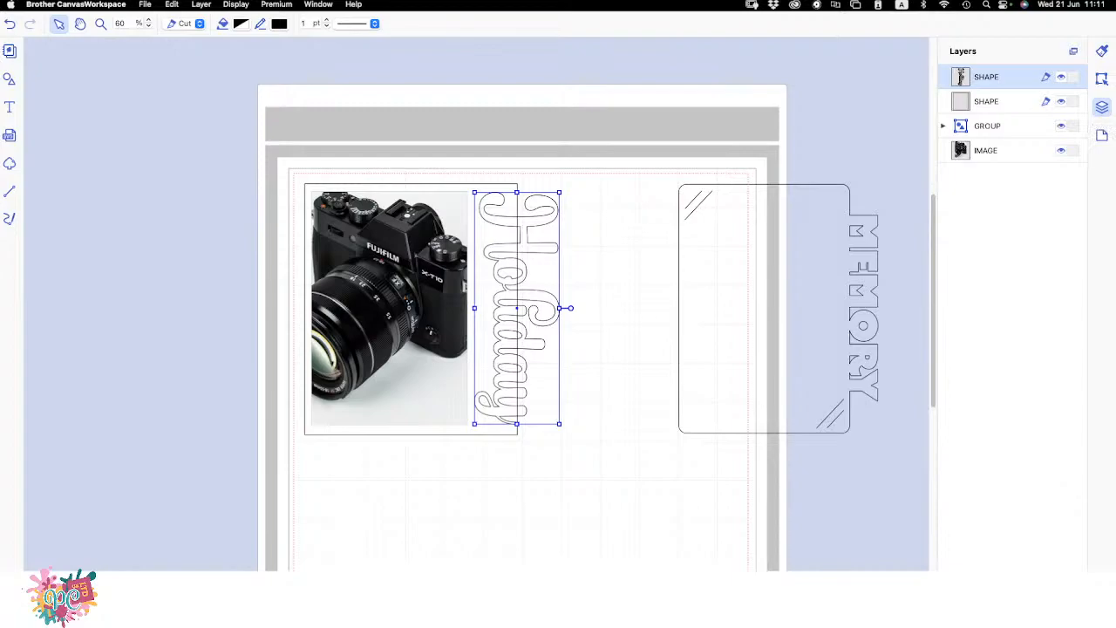
key(super+d)
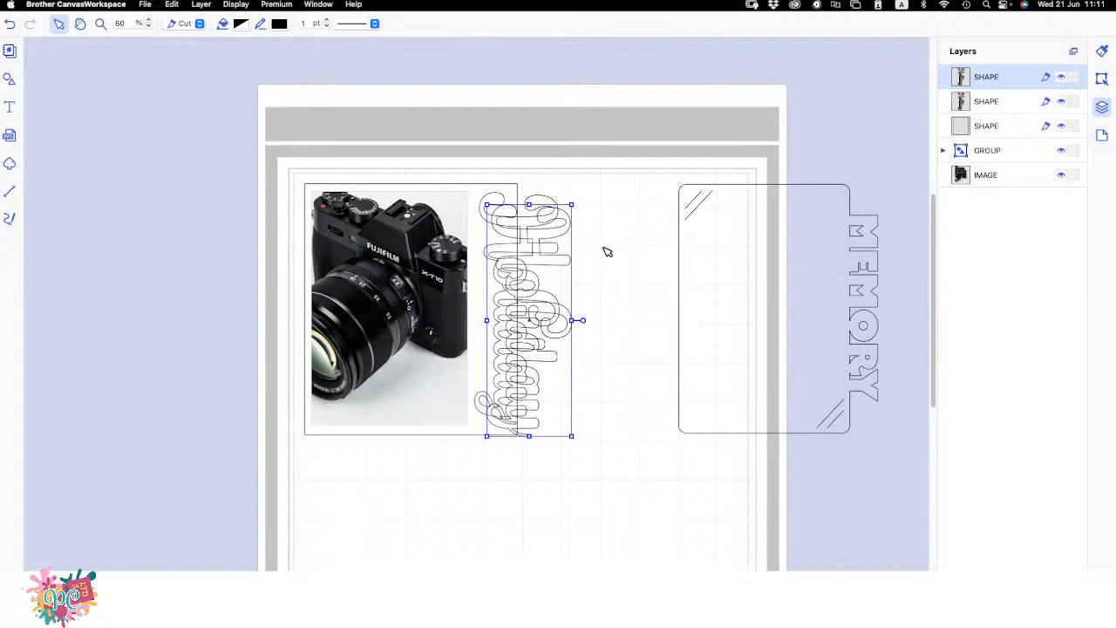
shift+click(1010, 100)
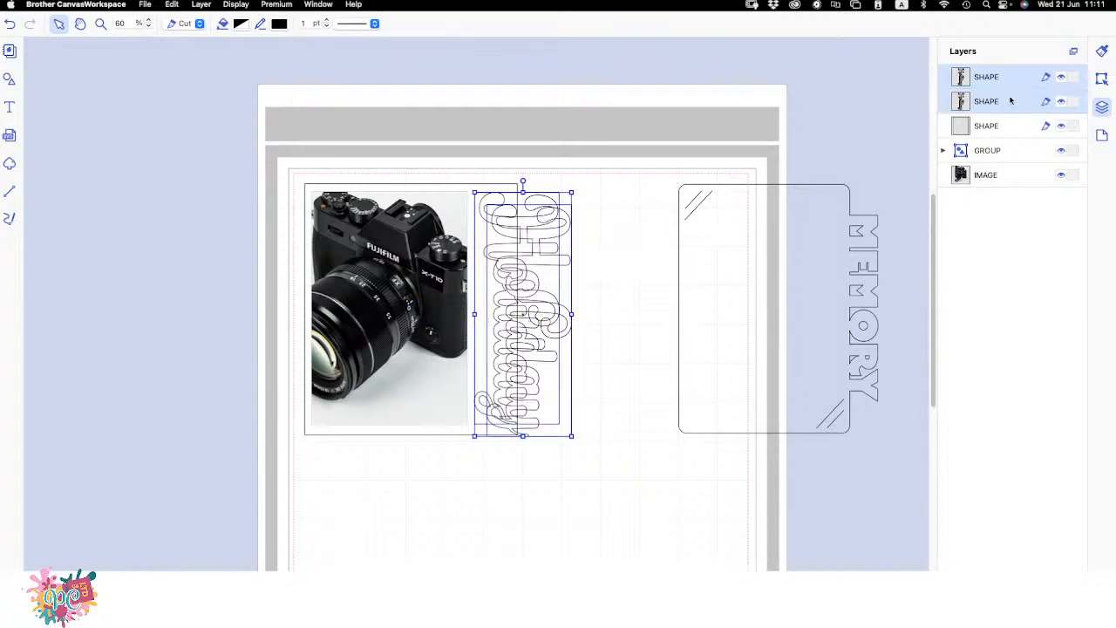
click(1102, 79)
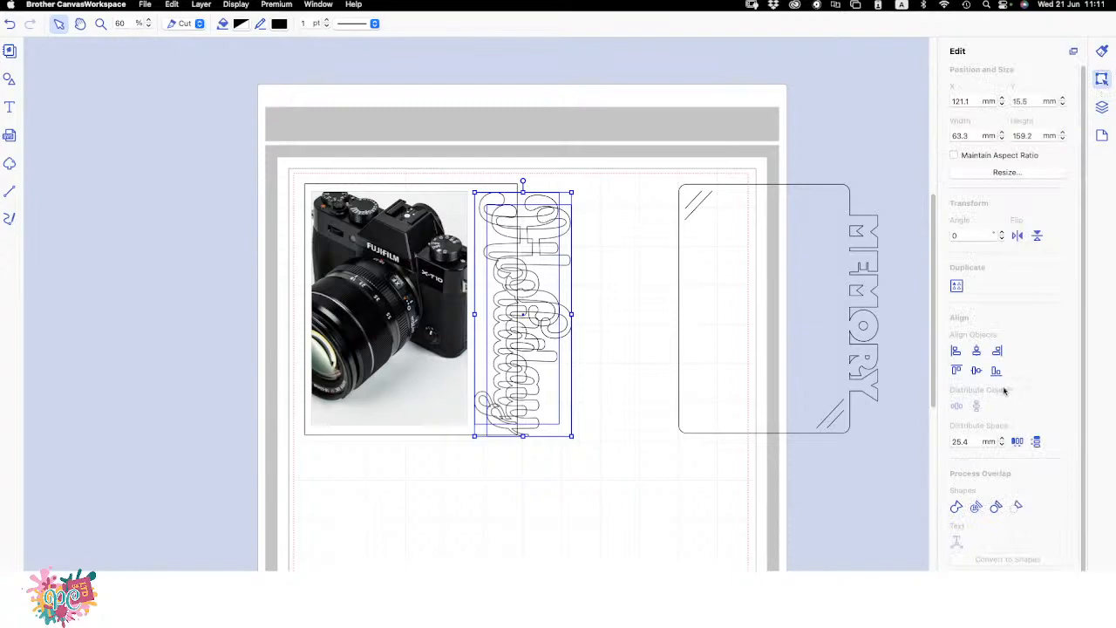
click(976, 369)
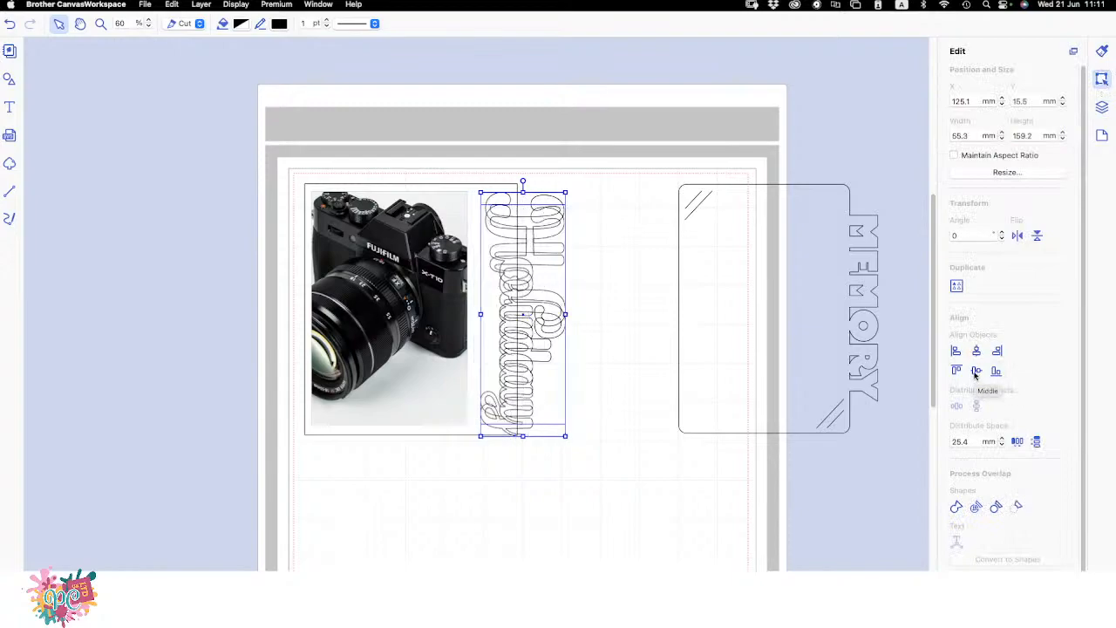
click(976, 371)
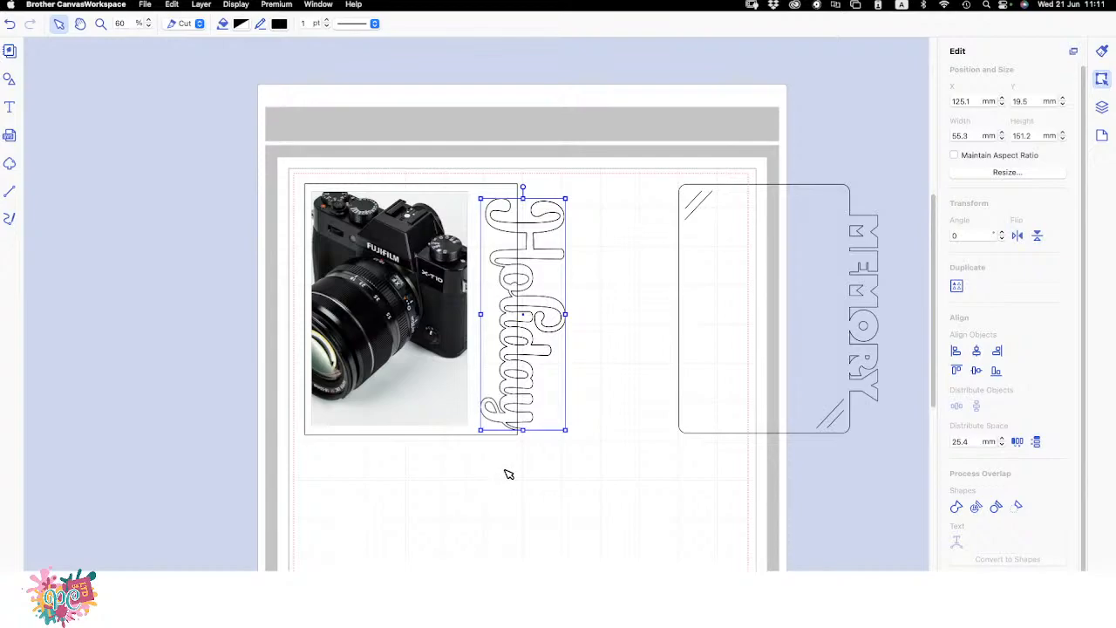
- Nudge both Holiday copies up and left to about X 121.9 mm, Y 14.2 mm, across the rectangle's right edge
key(Up)
key(Up)
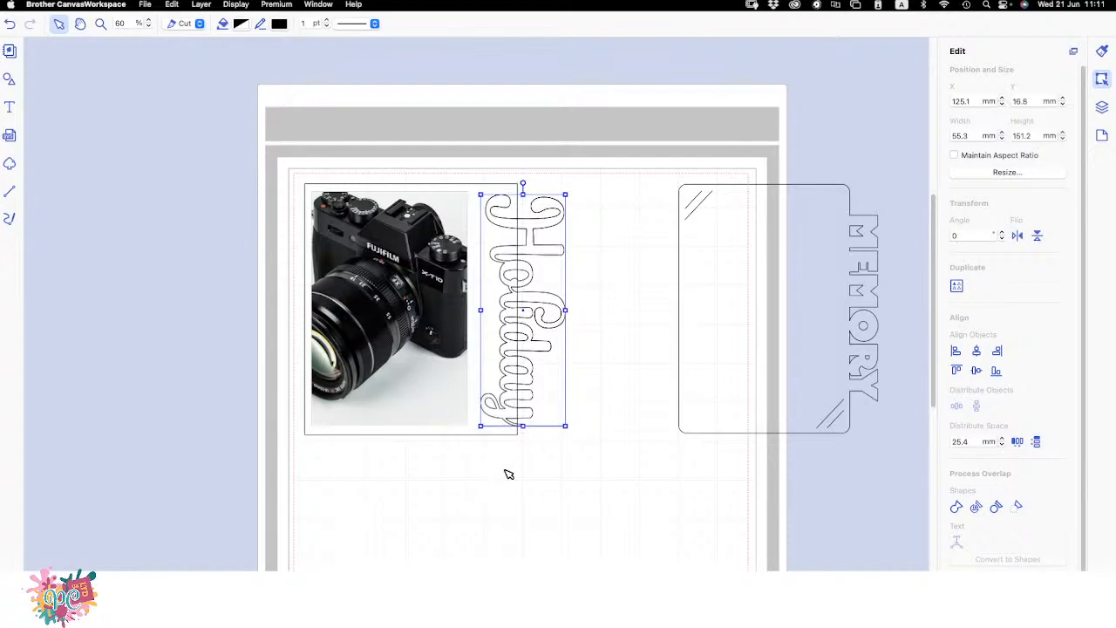
key(Left)
key(Left)
key(Left)
key(Left)
key(Left)
key(Left)
key(Left)
key(Left)
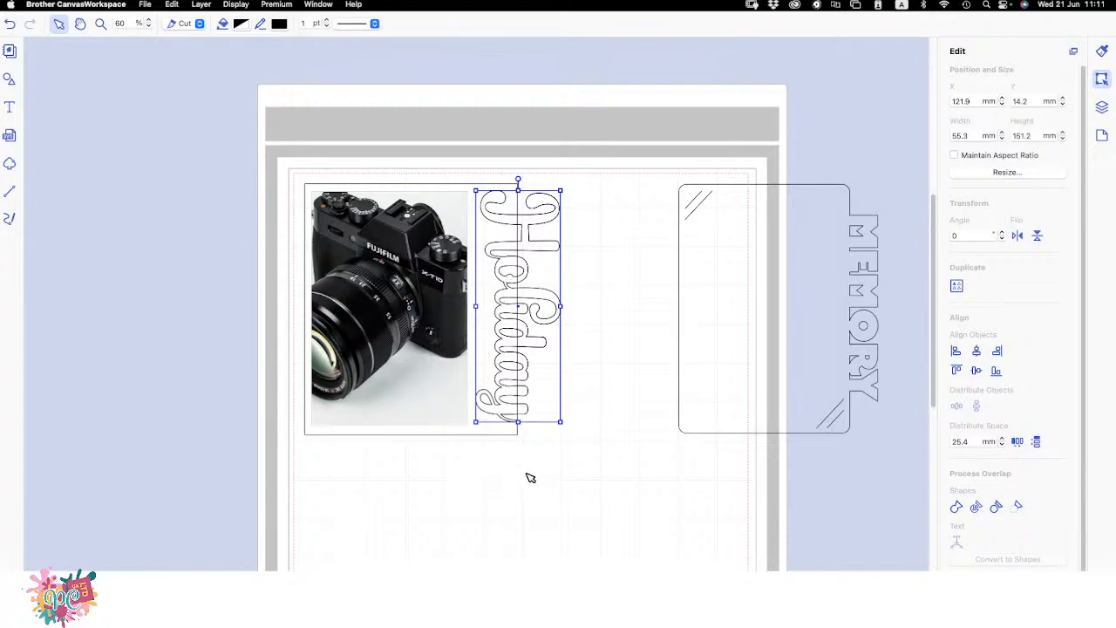
- Hide the uppermost Holiday copy in the layer list, leaving the second copy shown
click(1101, 106)
click(1060, 77)
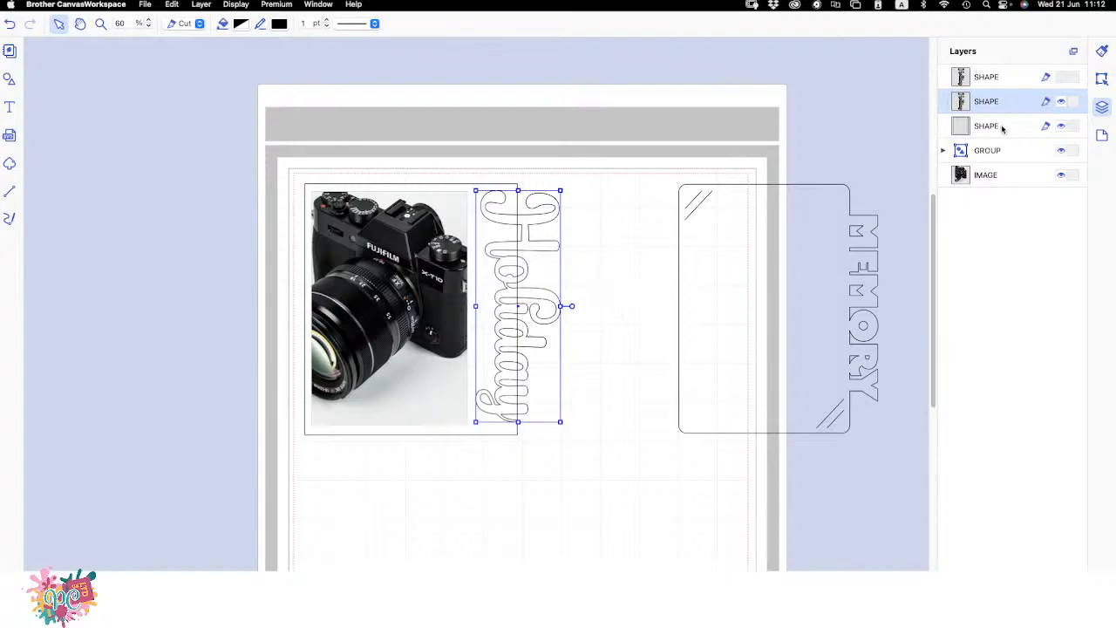
- Weld the visible Holiday copy to the plain rectangle around the photo, and show the hidden Holiday copy again
shift+click(994, 126)
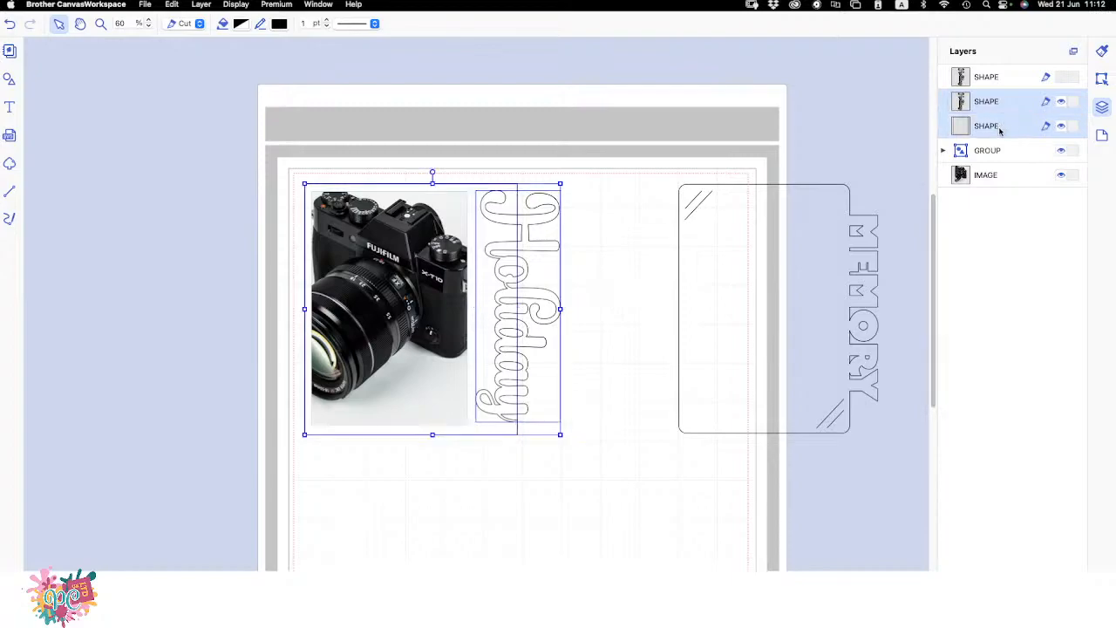
click(1101, 78)
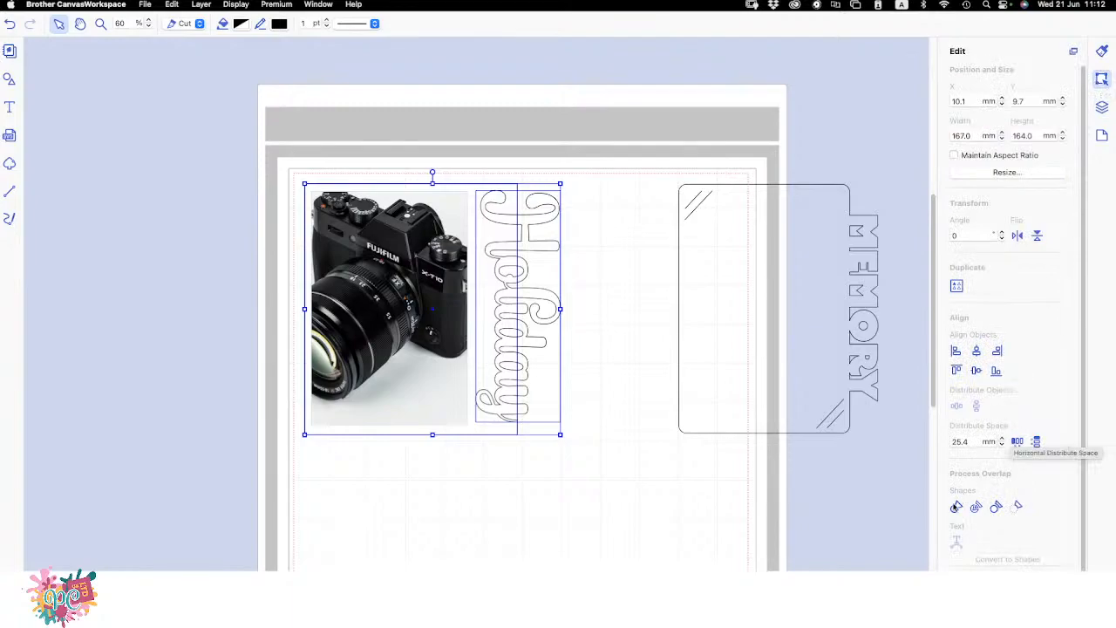
click(955, 508)
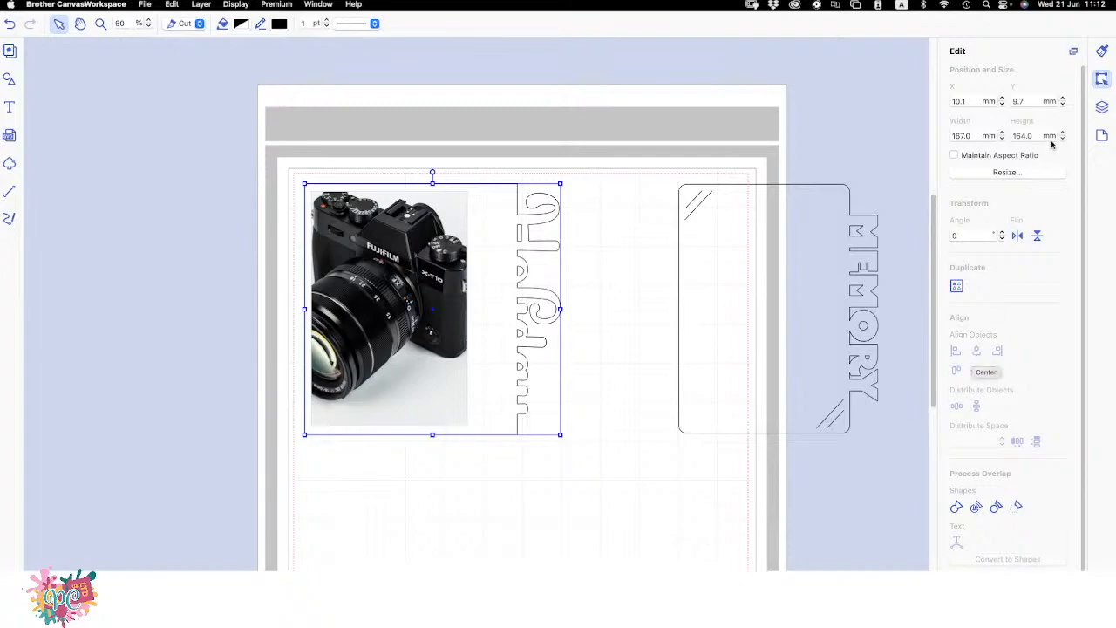
click(1102, 107)
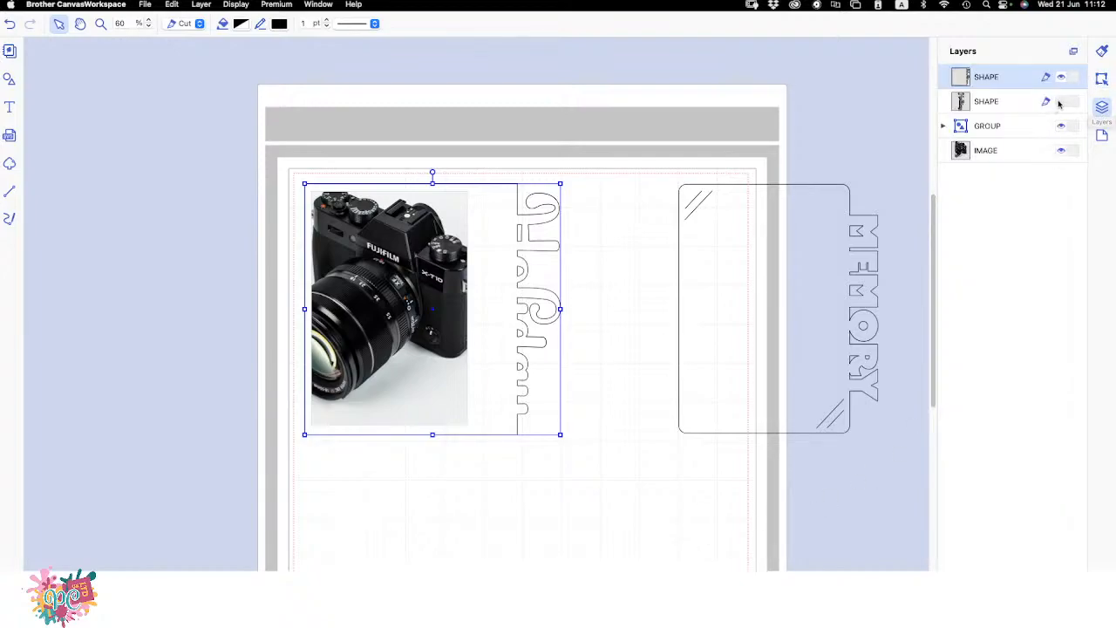
click(1060, 102)
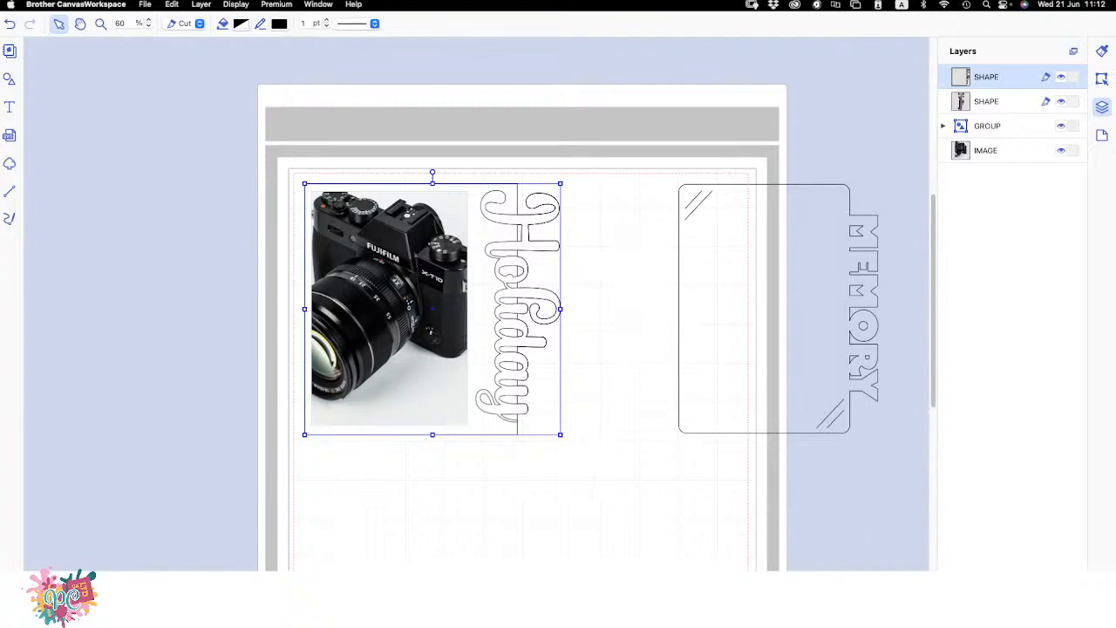
- Duplicate the Holiday lettering, set the spare copy aside below the mats, and move the original above the welded mat in the layer order
key(super+d)
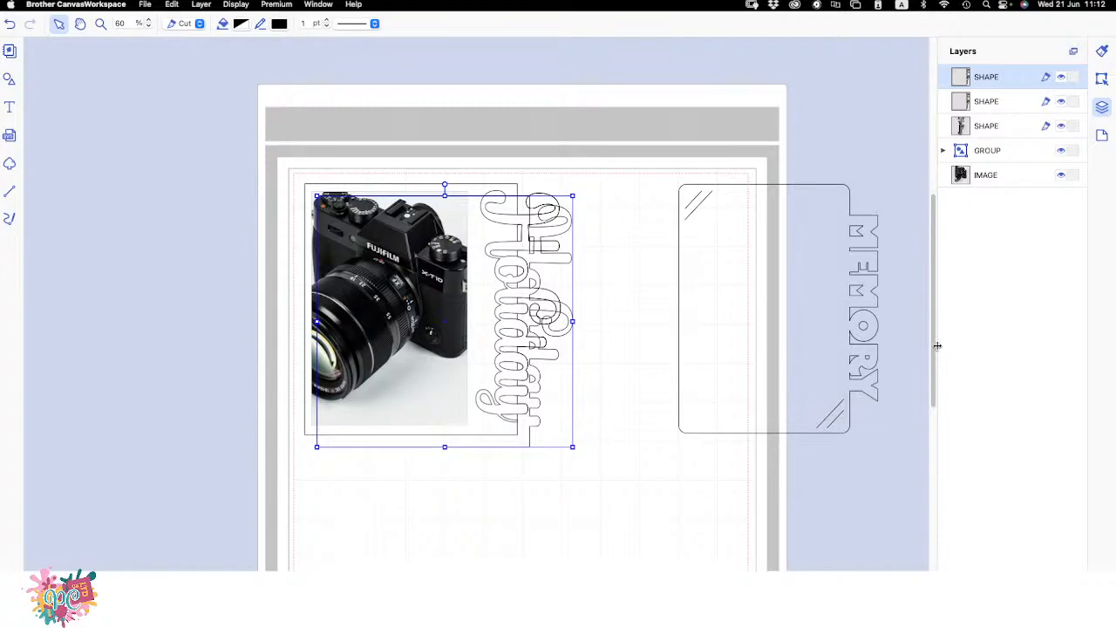
key(super+z)
click(990, 103)
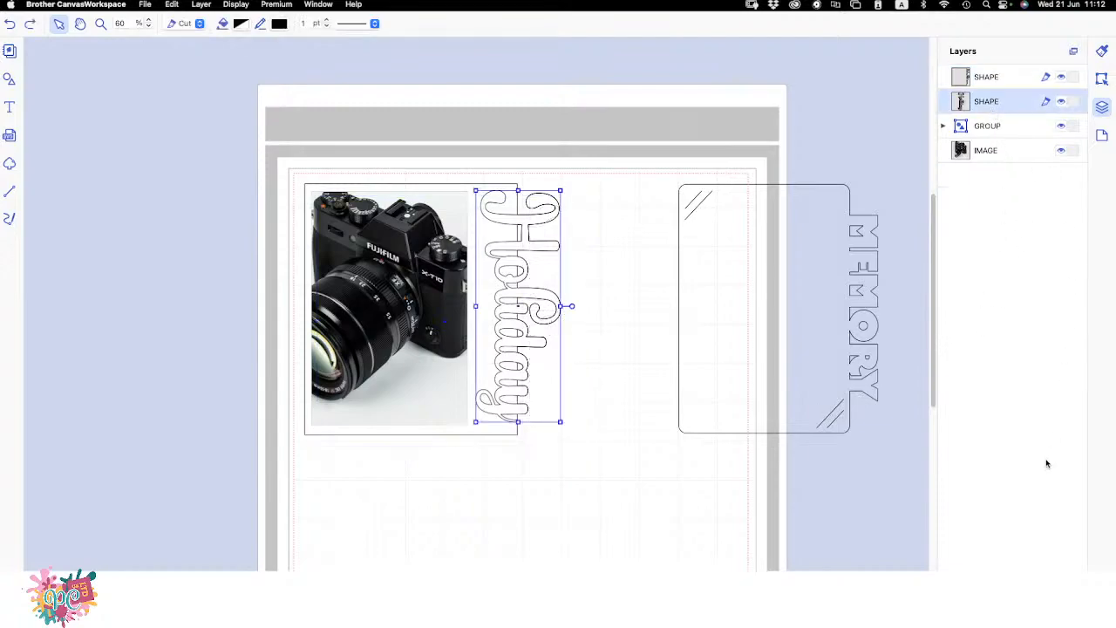
key(super+d)
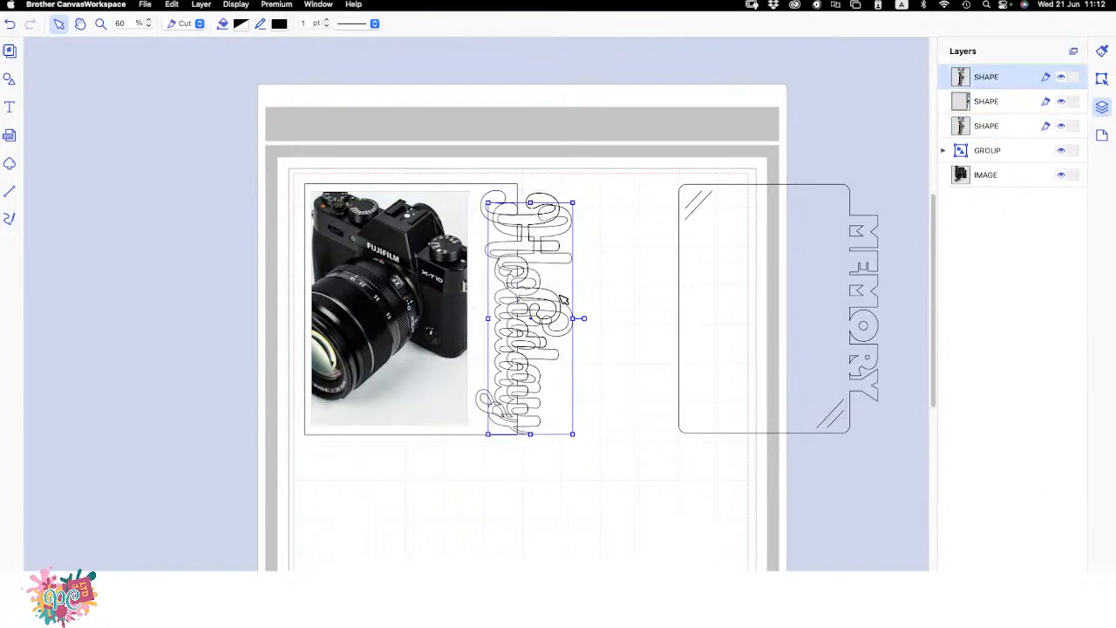
drag(590, 354, 742, 607)
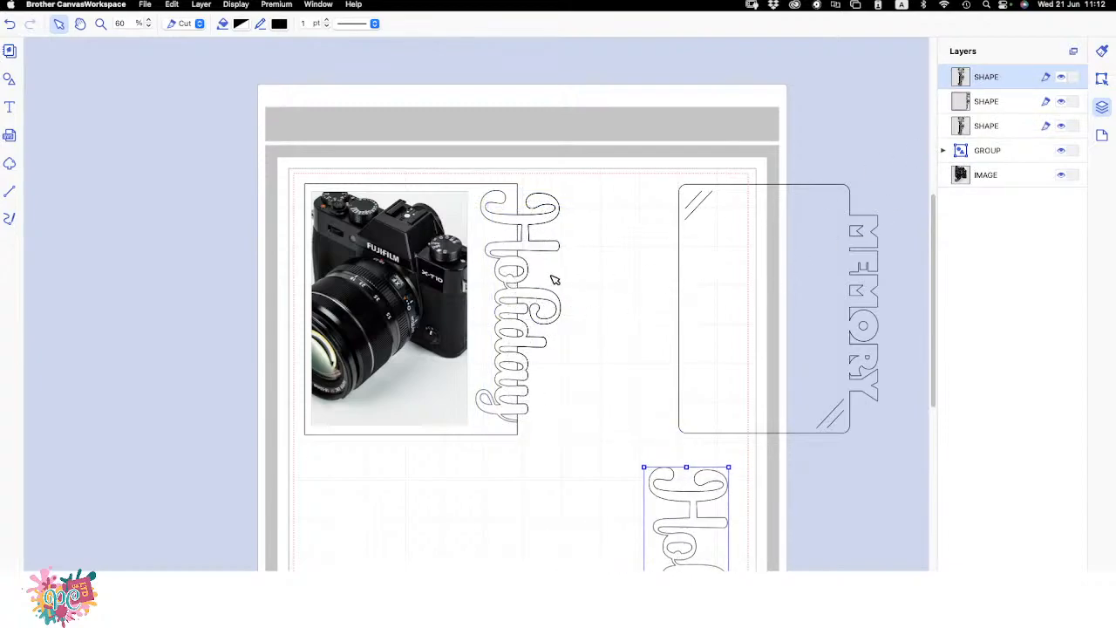
click(1001, 130)
drag(1000, 131, 991, 92)
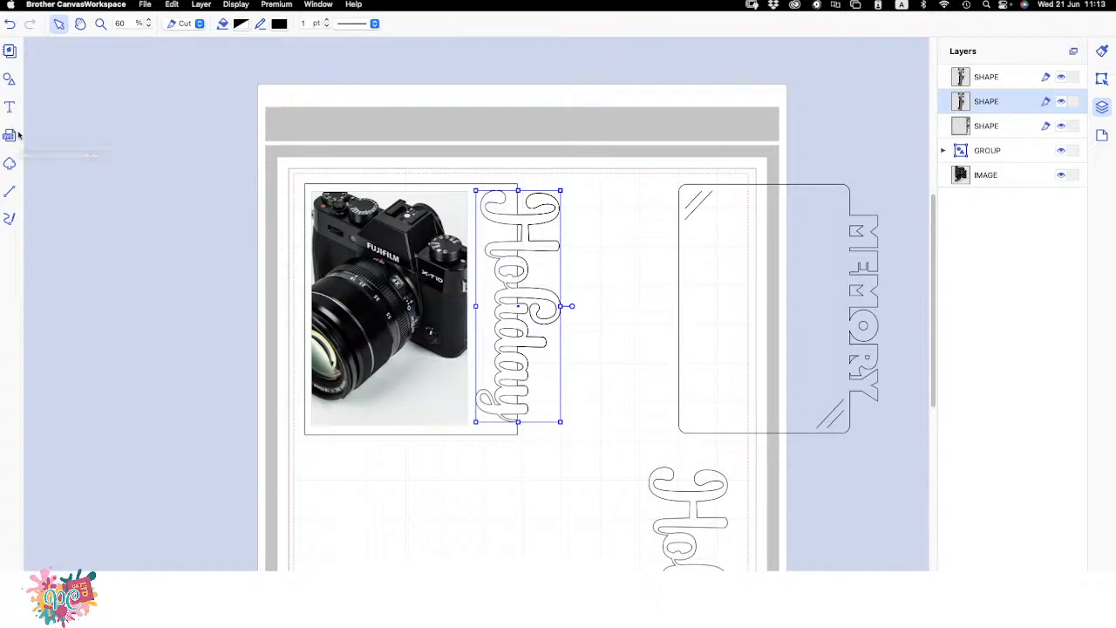
- Add a square over the outer part of the Holiday lettering, with its left edge near the mat's edge, and stretch it to about 100.0 by 156.2 mm
click(10, 78)
click(76, 106)
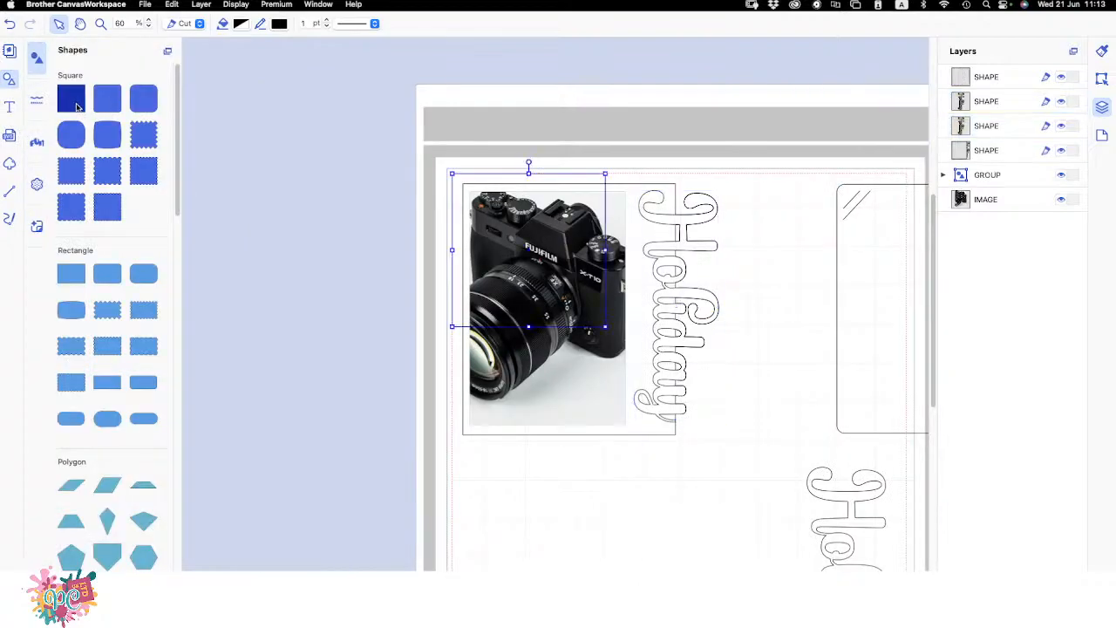
drag(465, 286, 680, 304)
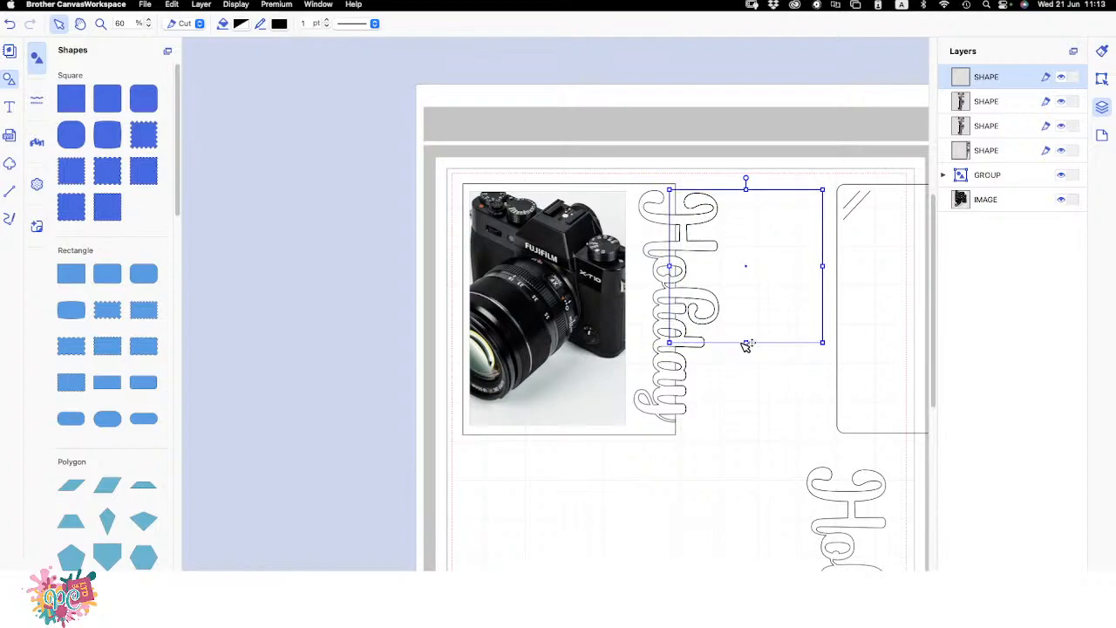
drag(746, 342, 737, 428)
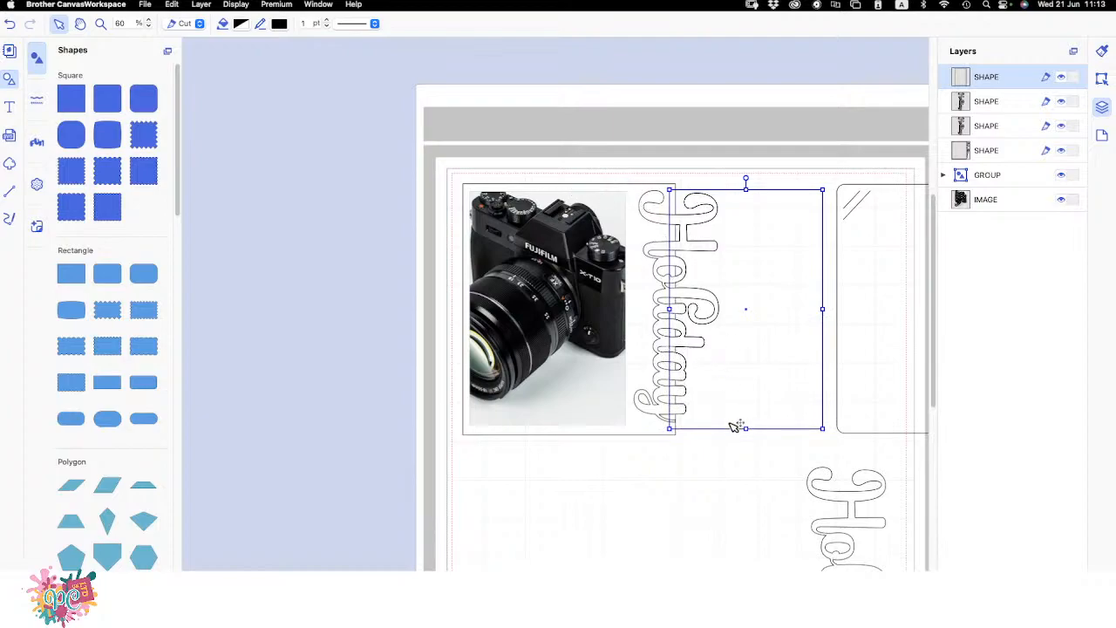
- Try to subtract the stretched square from the Holiday lettering on the mat, and undo the subtraction
shift+click(996, 102)
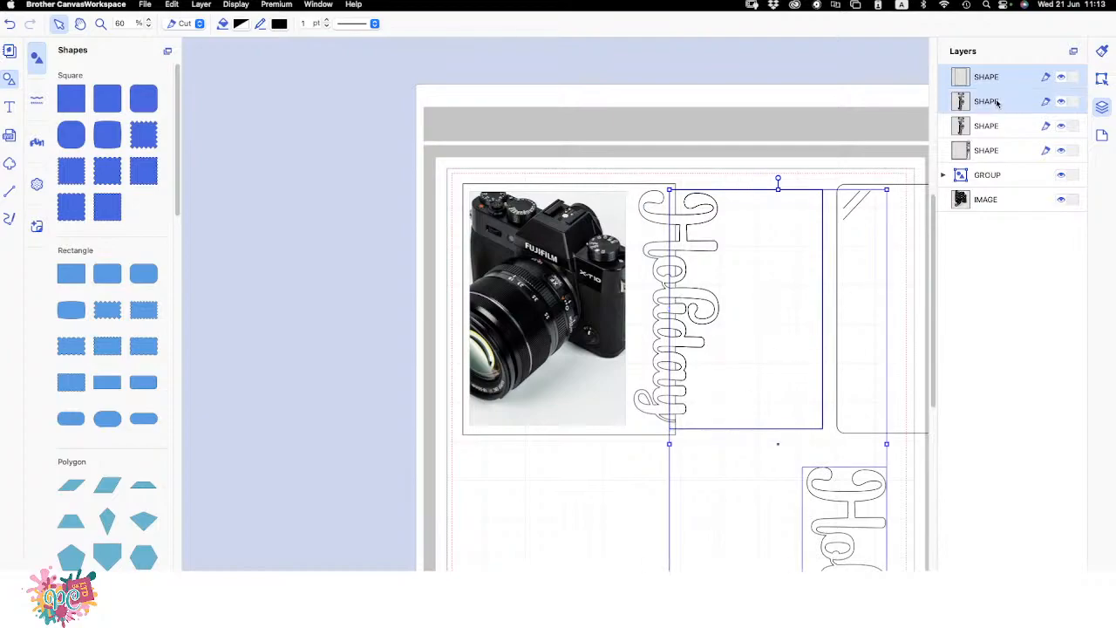
click(991, 128)
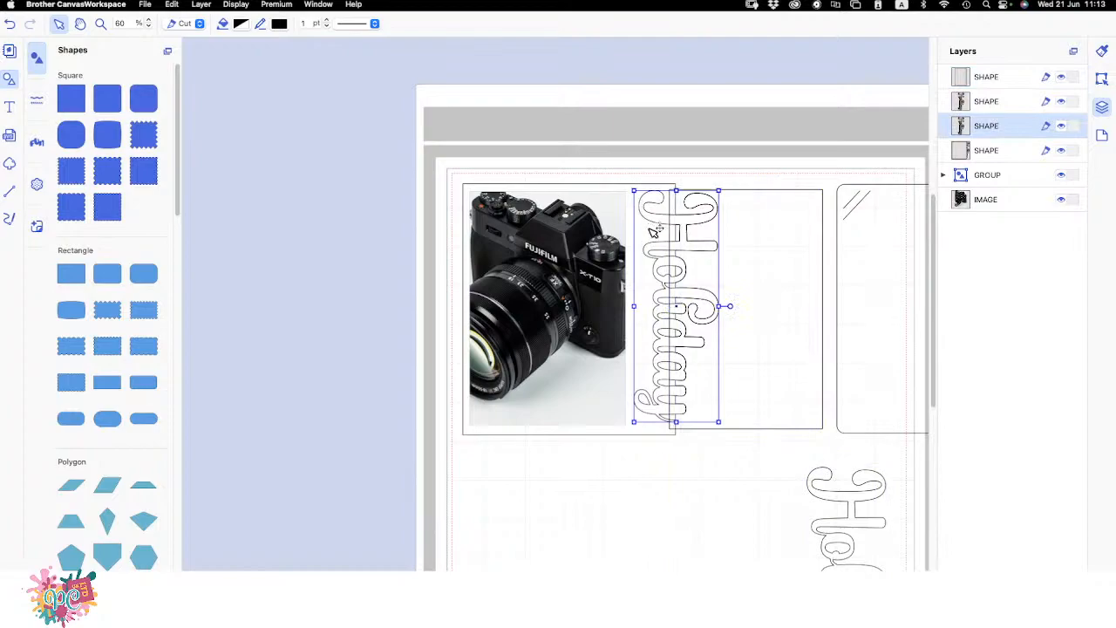
shift+click(988, 80)
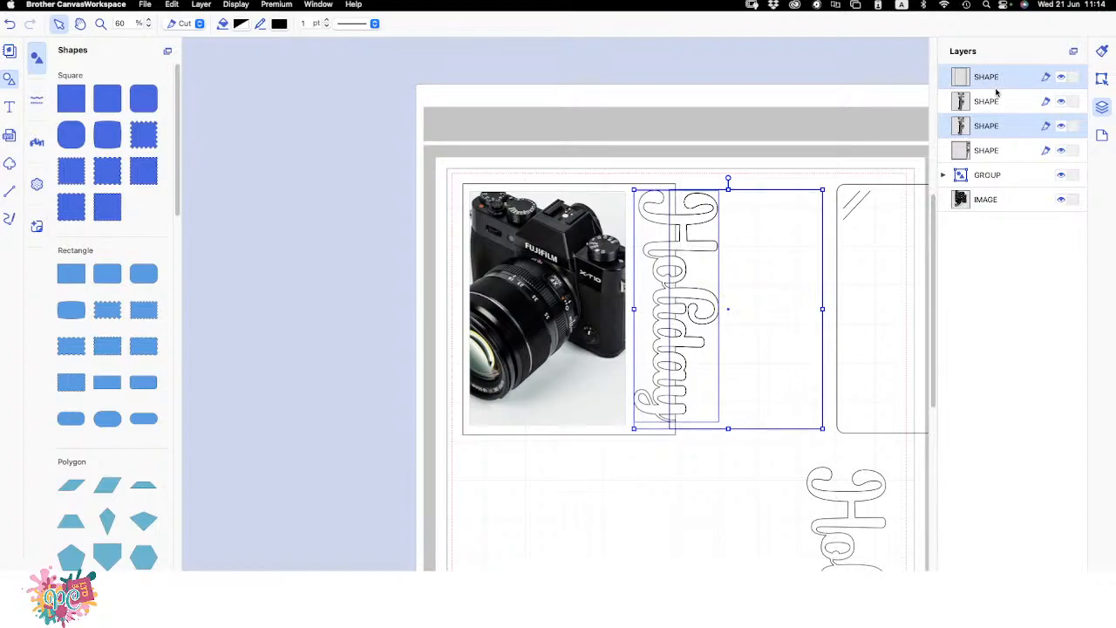
click(1102, 80)
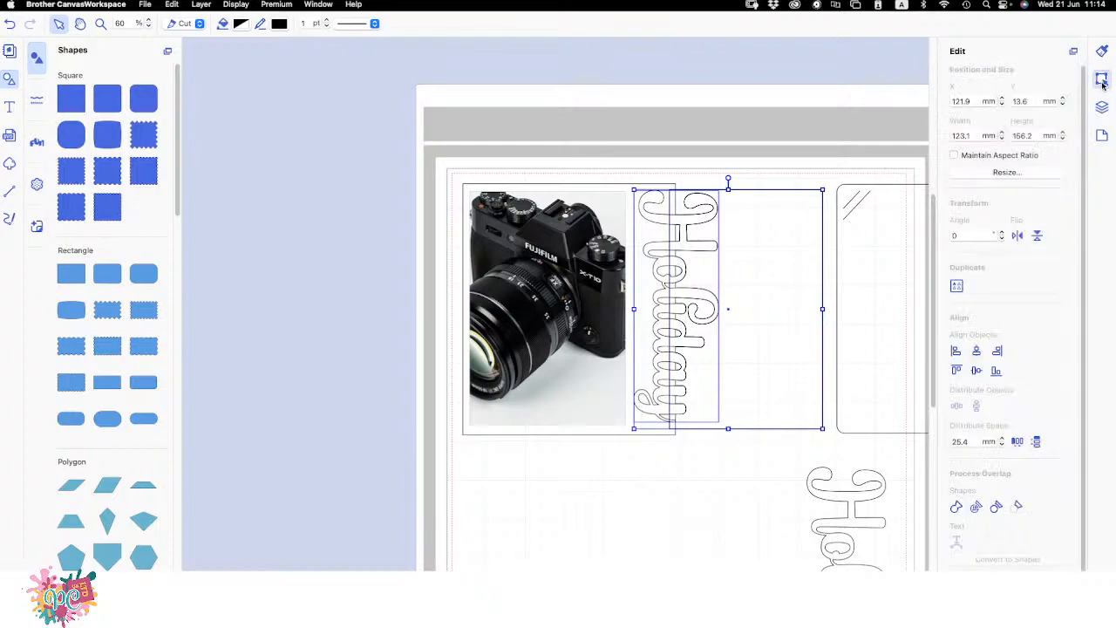
click(1016, 508)
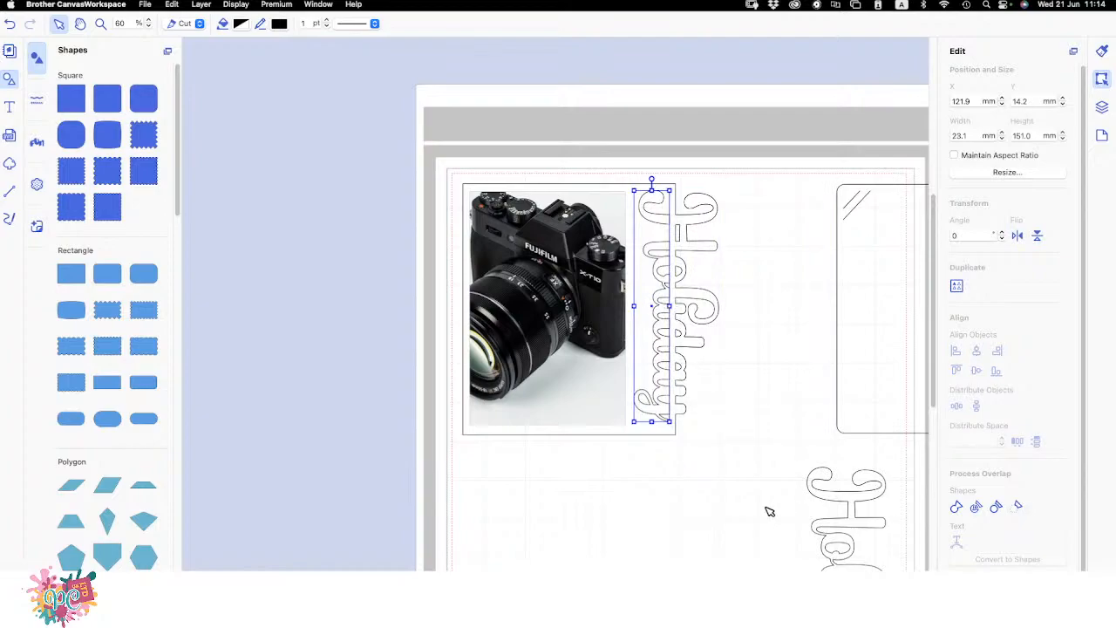
click(710, 496)
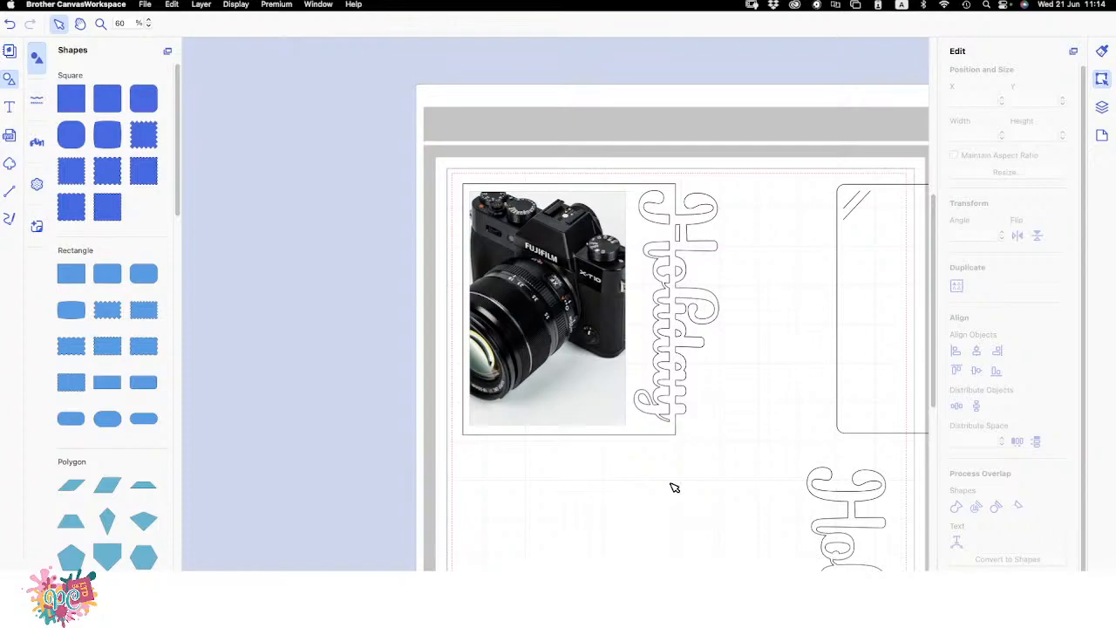
key(super+z)
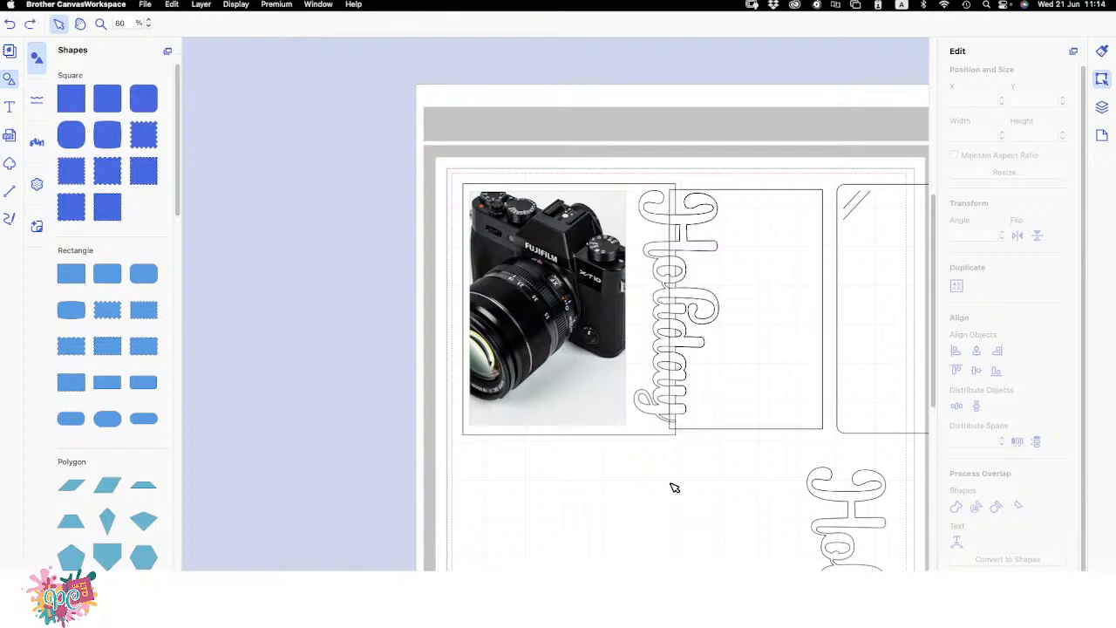
- Nudge the stretched square sideways to X 146.3 mm, just inside the mat's edge
click(711, 430)
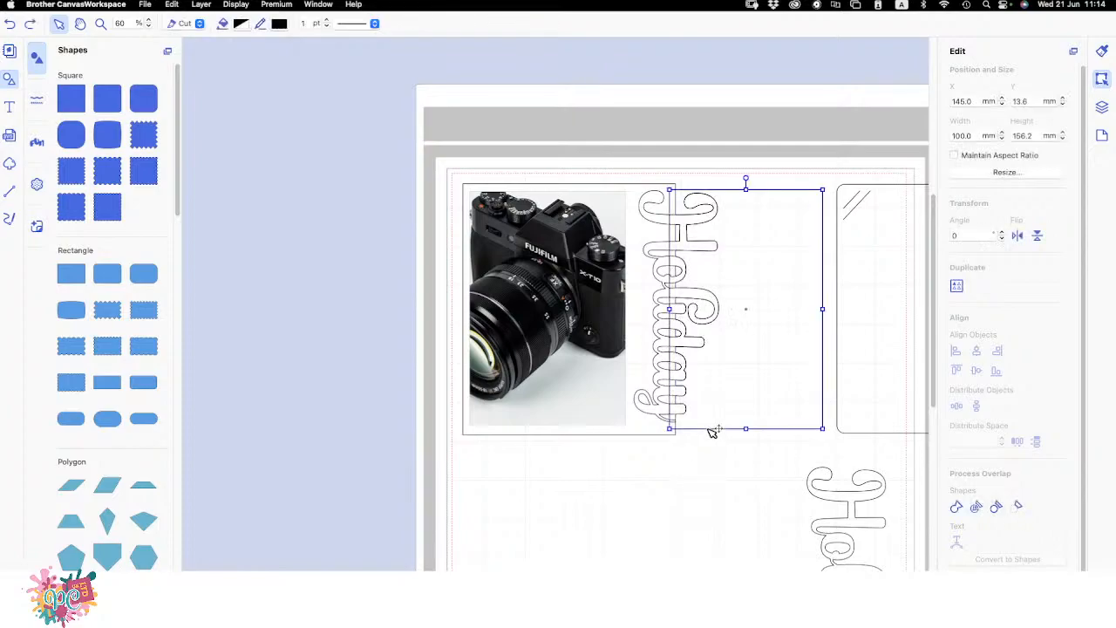
key(Right)
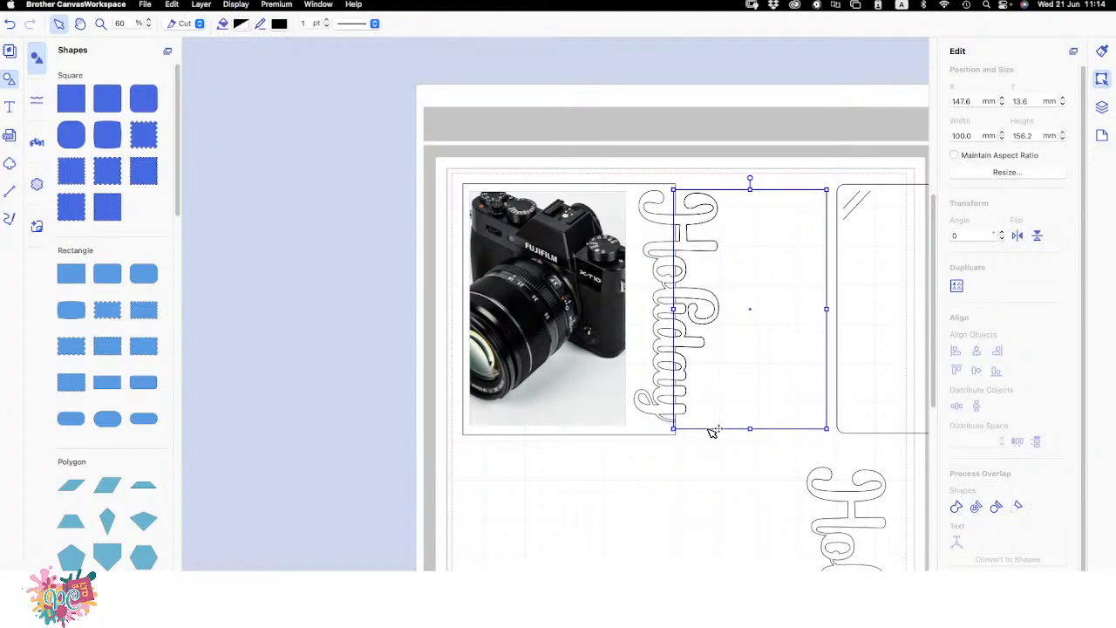
key(Left)
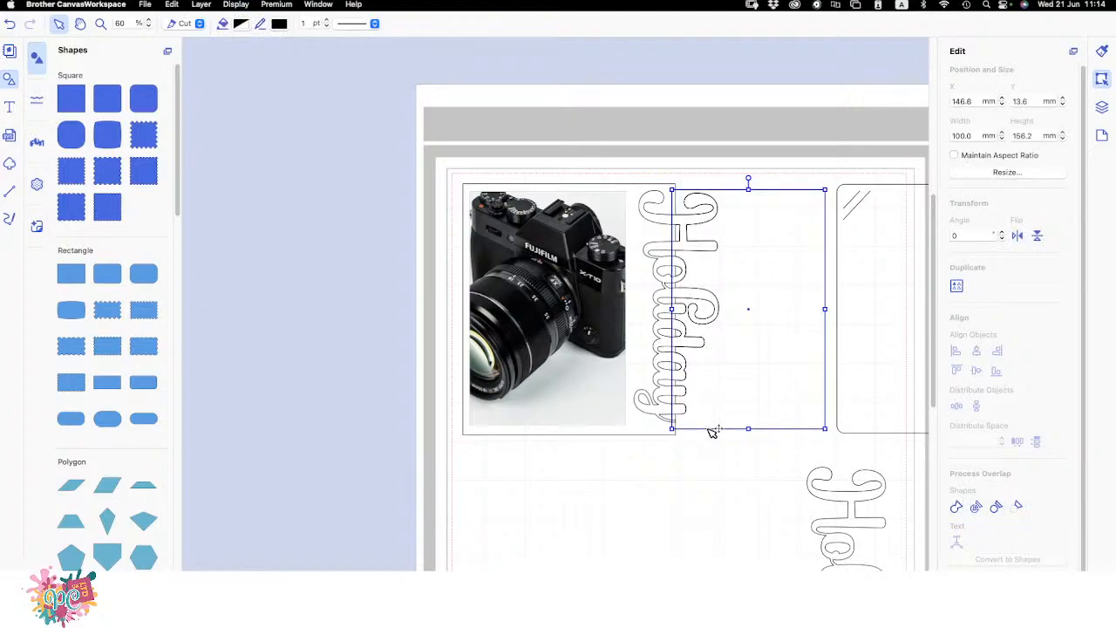
key(Left)
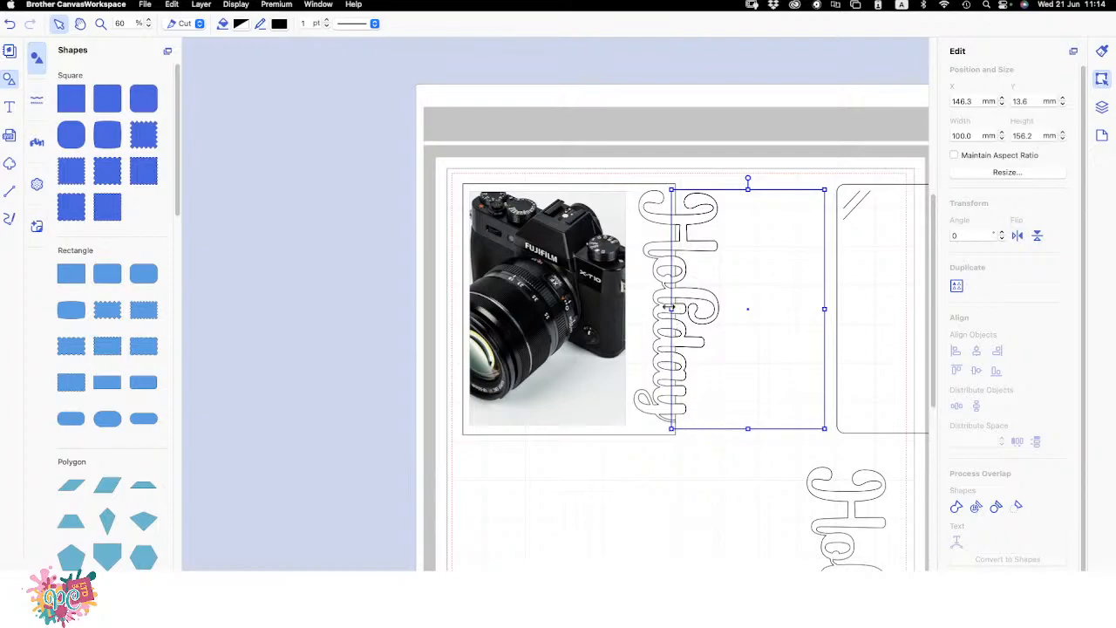
- Subtract the repositioned square from the Holiday lettering, keeping only the part that lies inside the mat
shift+click(662, 301)
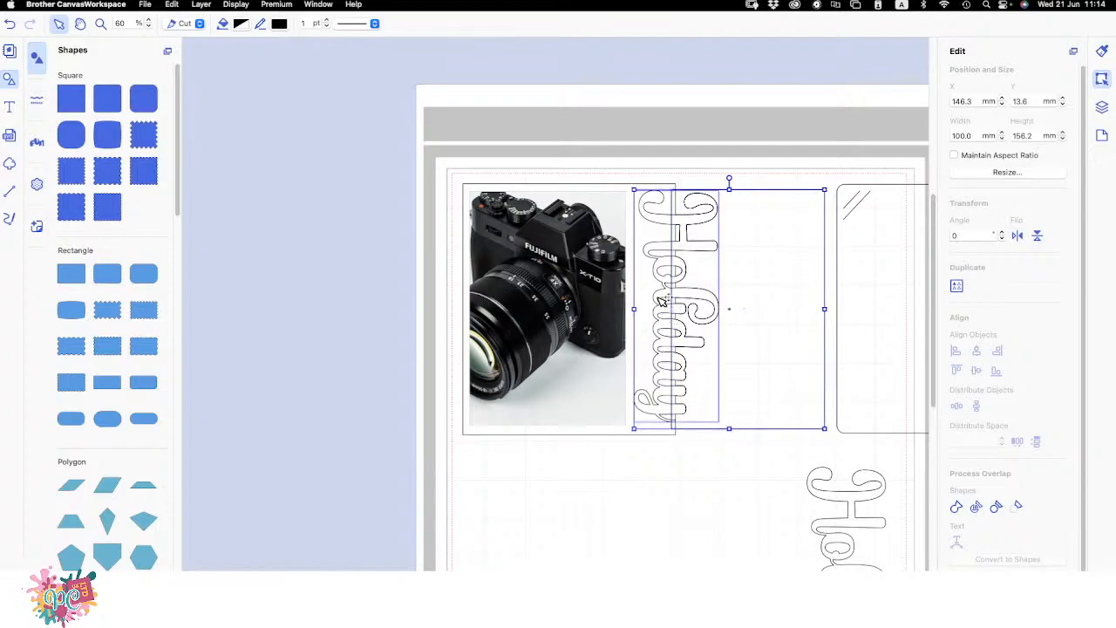
click(1017, 506)
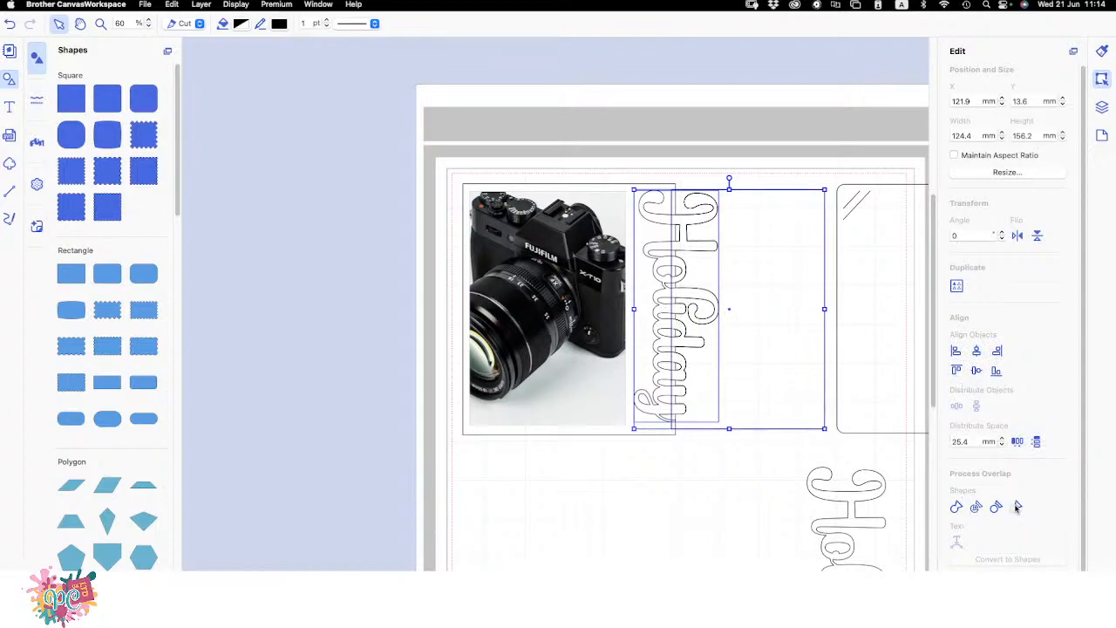
click(771, 459)
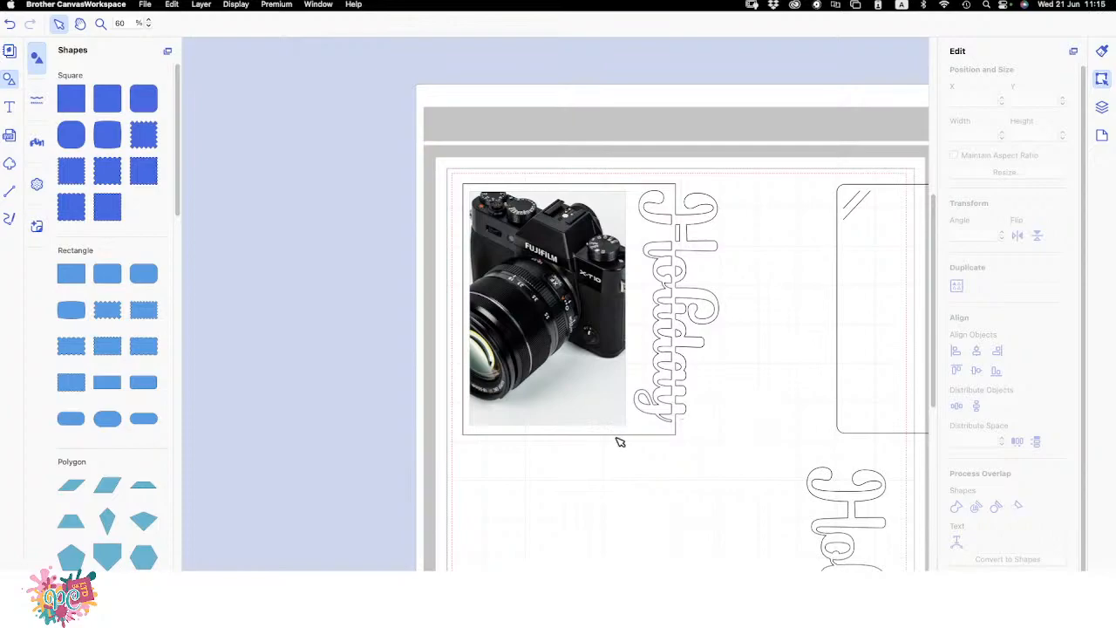
- Group the trimmed Holiday piece with the welded mat and move the group below the photo
click(668, 408)
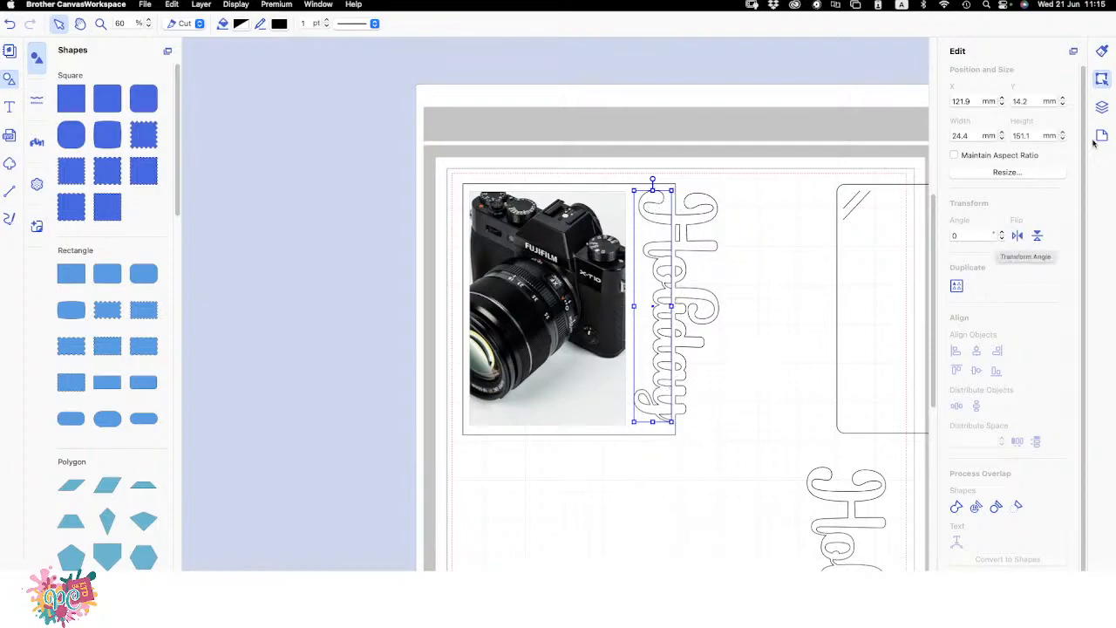
click(1101, 106)
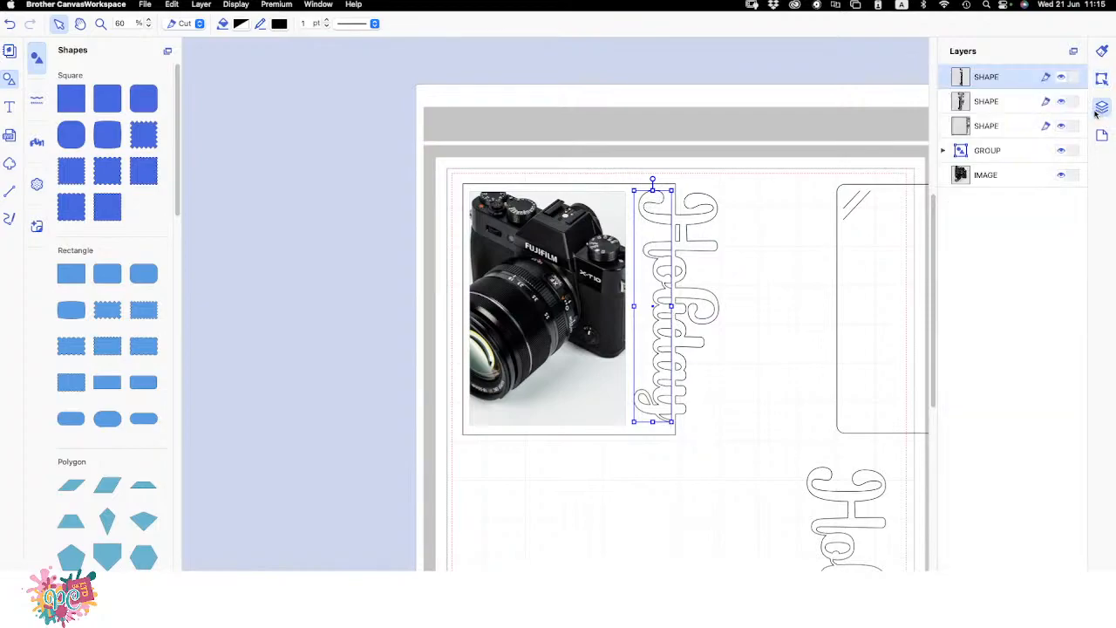
super+click(1005, 131)
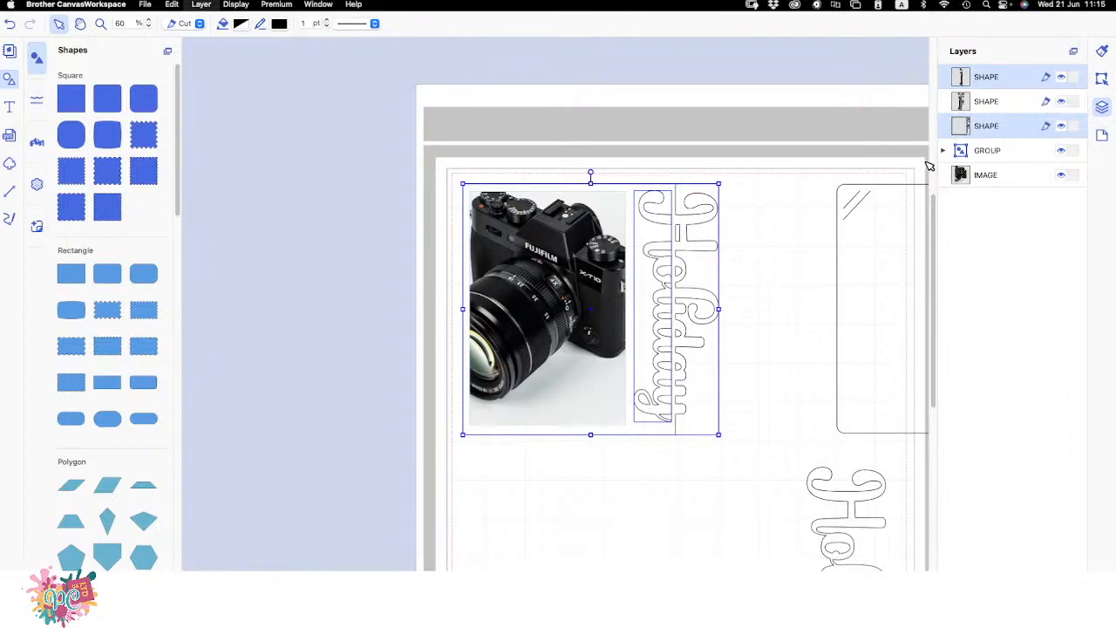
key(super+g)
drag(706, 249, 708, 541)
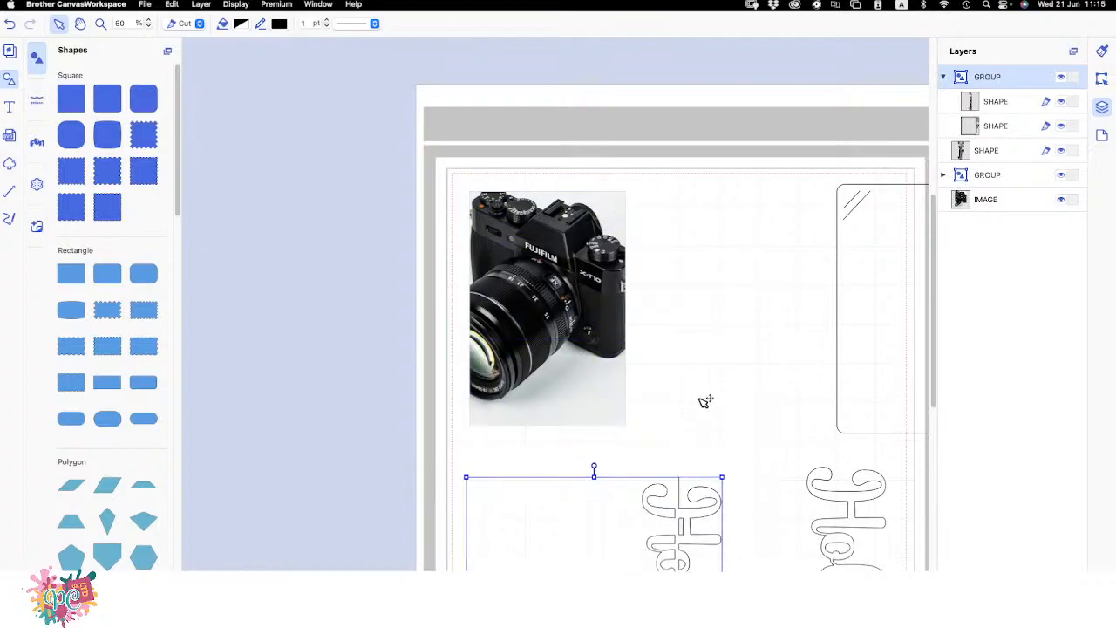
- Add a plain rectangle over the photo and stretch it to frame the photo with a narrow border on all sides
click(706, 400)
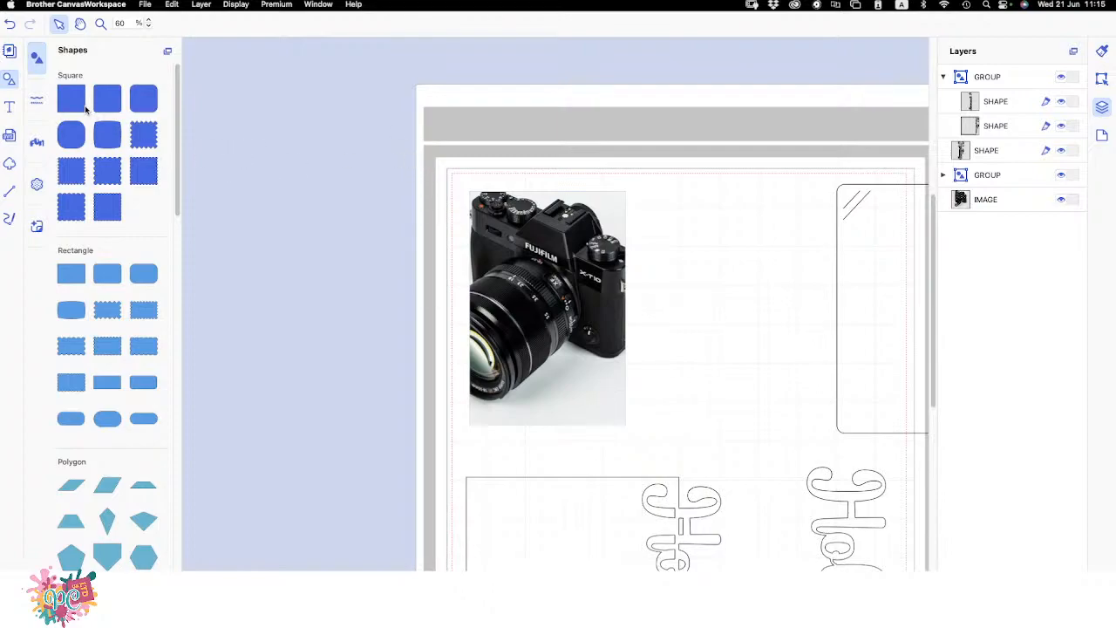
click(71, 273)
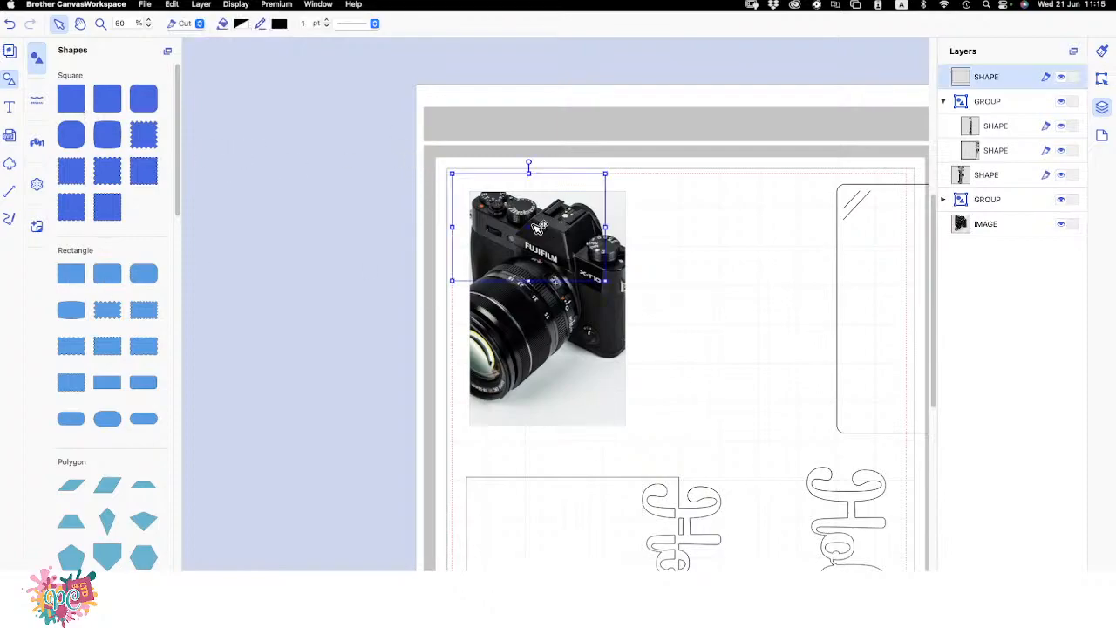
drag(481, 184, 493, 194)
drag(617, 291, 634, 353)
drag(551, 310, 558, 433)
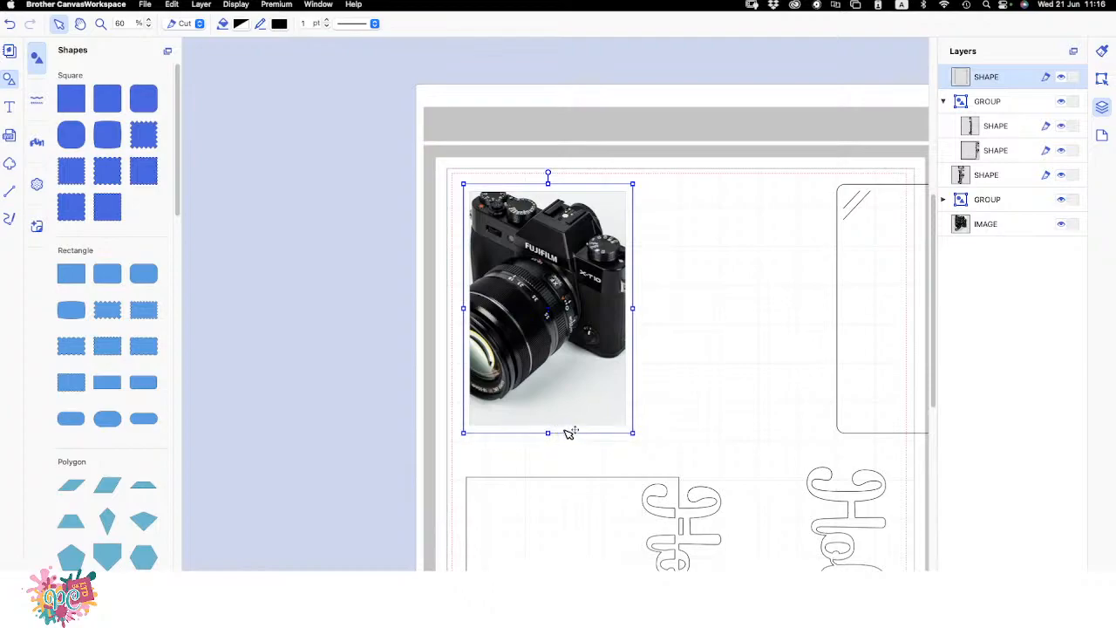
click(662, 352)
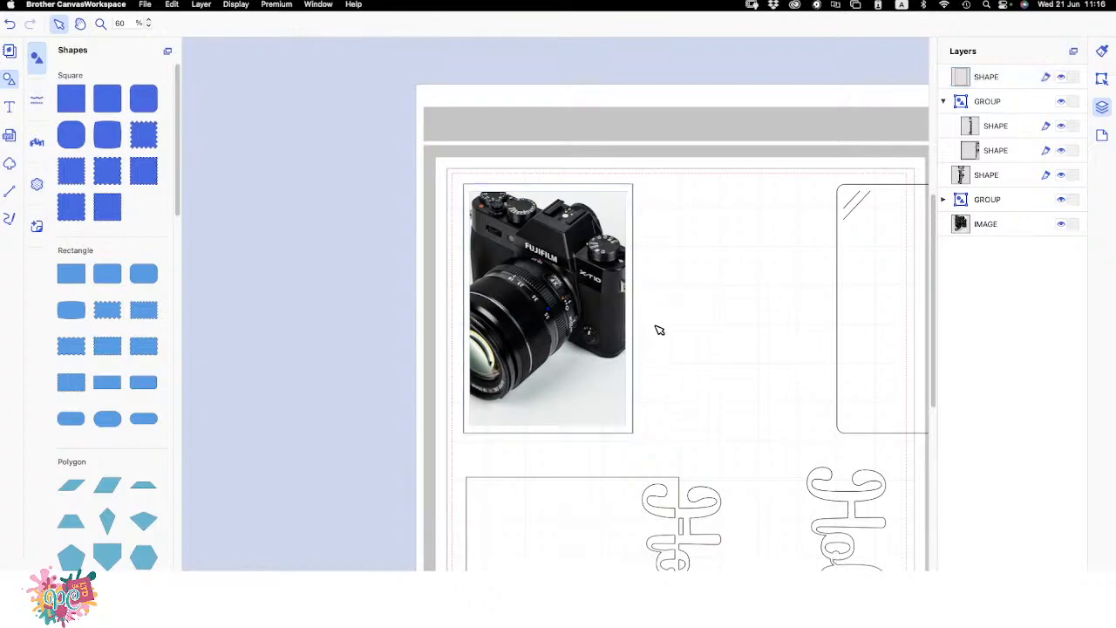
- Add the text "Photo" in the empty space beside the framed photo and change its font to Azo Sans
key(t)
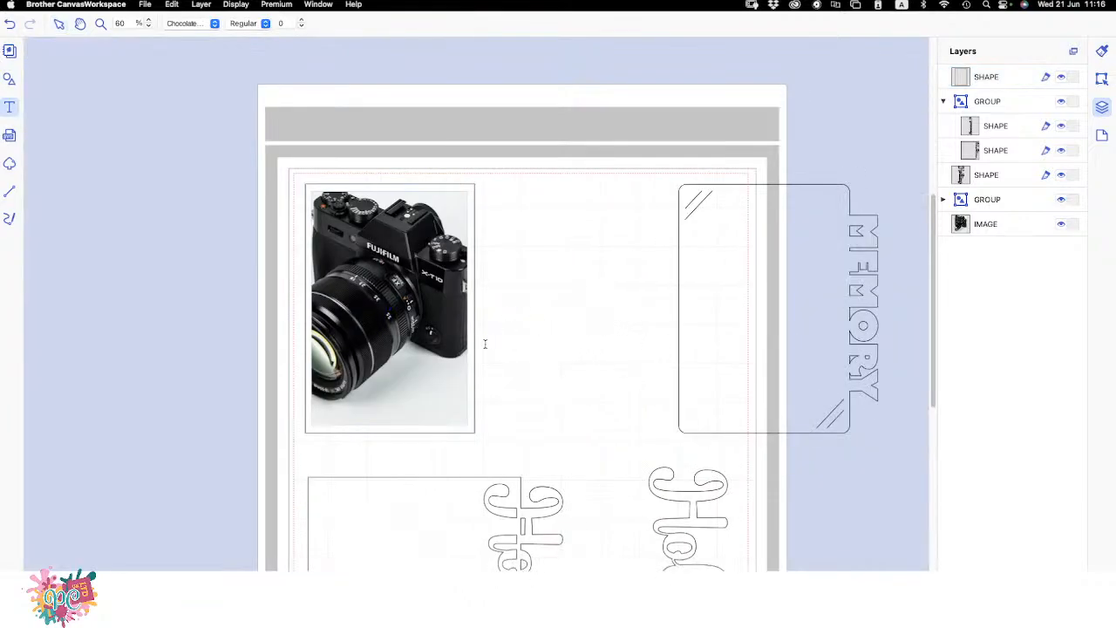
click(512, 305)
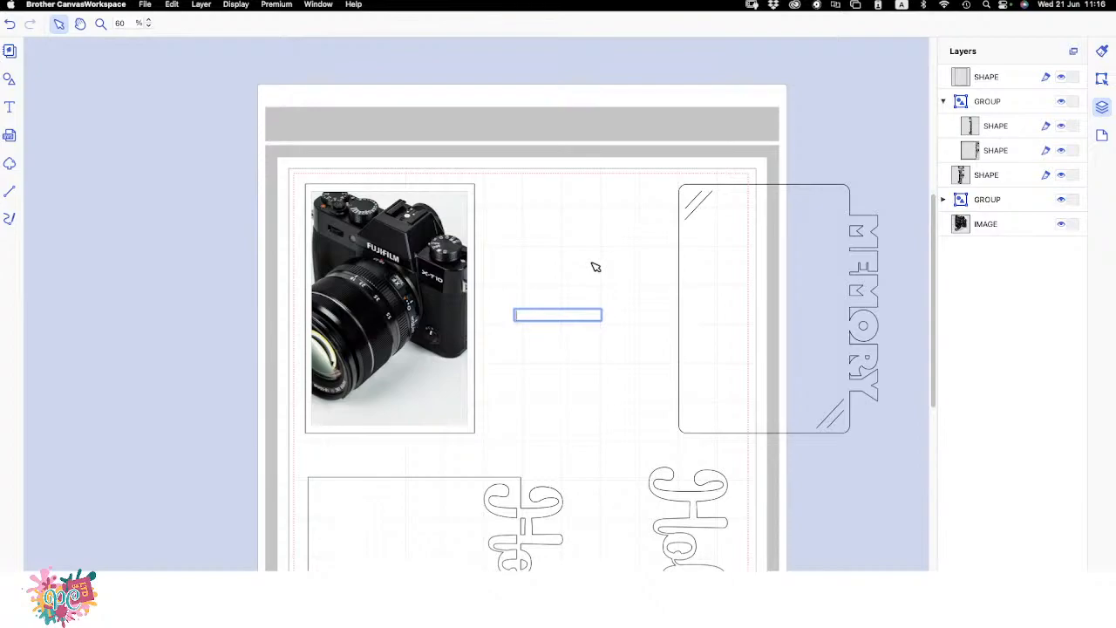
text(d)
key(Escape)
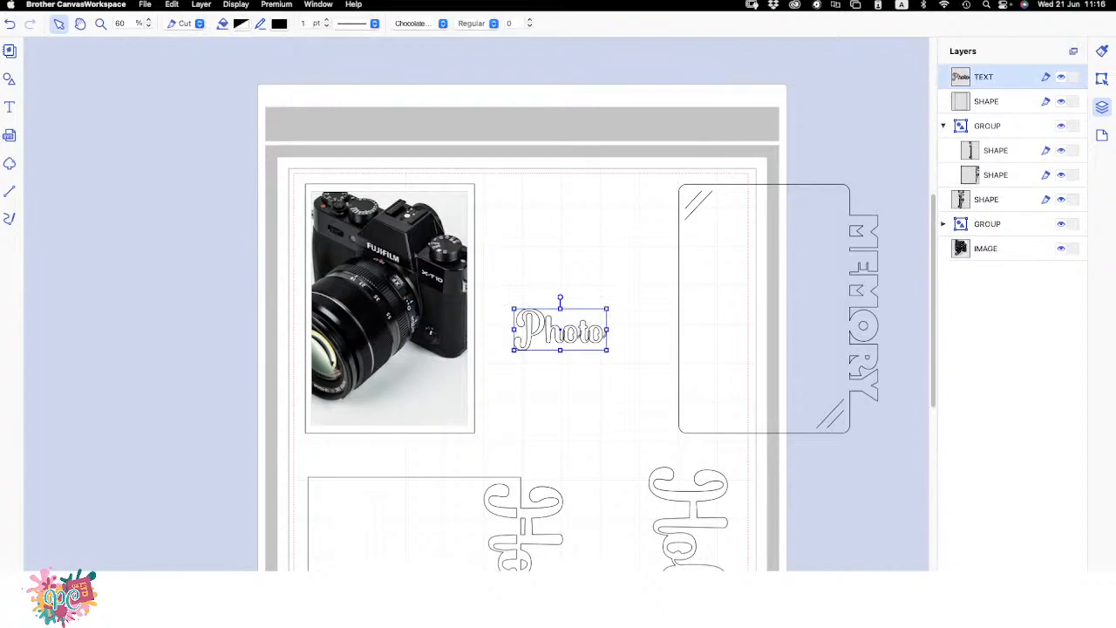
click(442, 23)
click(423, 59)
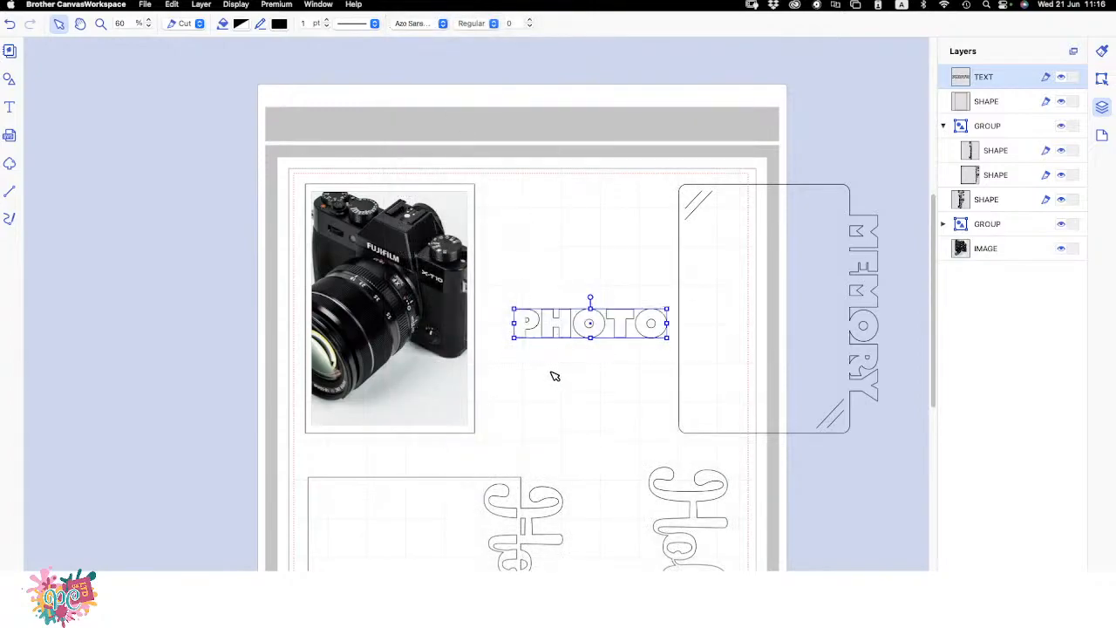
- Turn the PHOTO text vertical against the right edge of the frame rectangle and weld the two together
drag(590, 299, 607, 321)
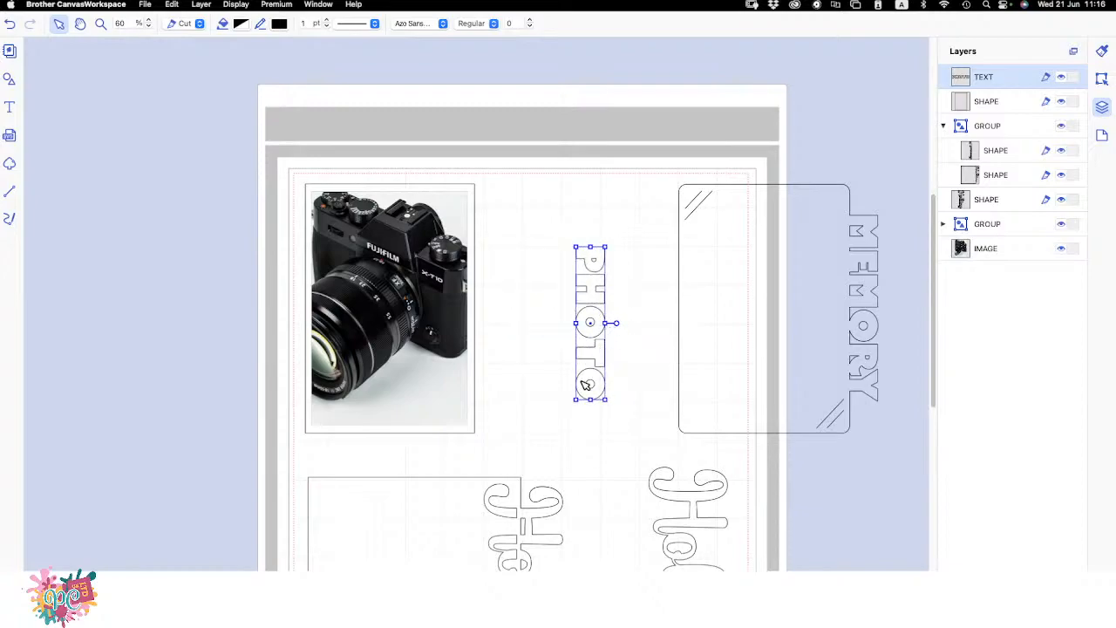
drag(593, 353, 494, 330)
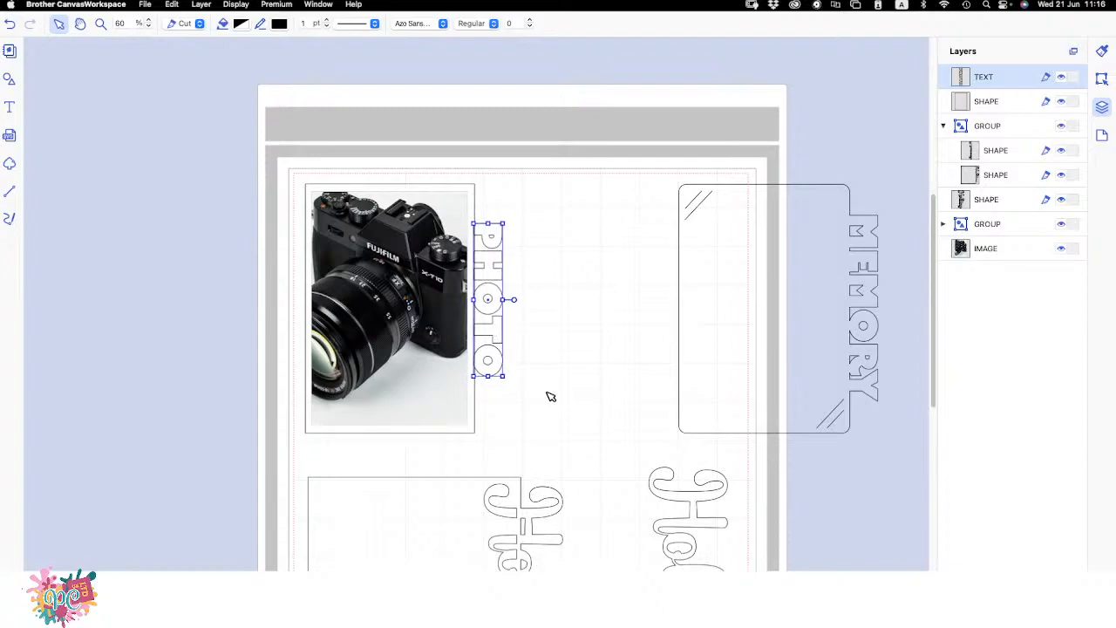
shift+click(985, 108)
click(1102, 79)
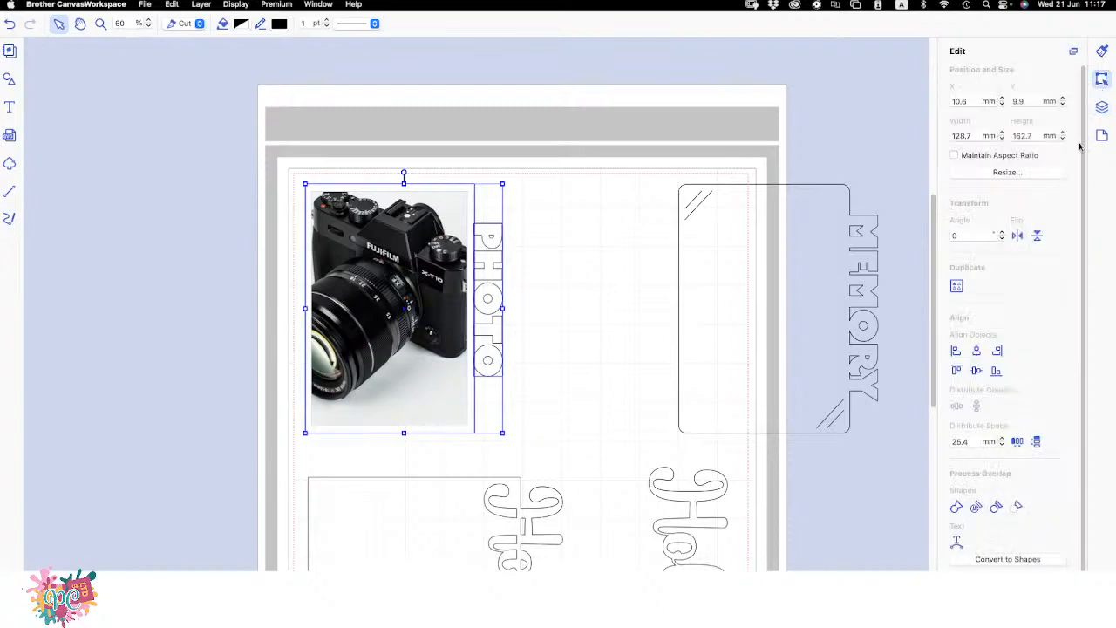
click(956, 508)
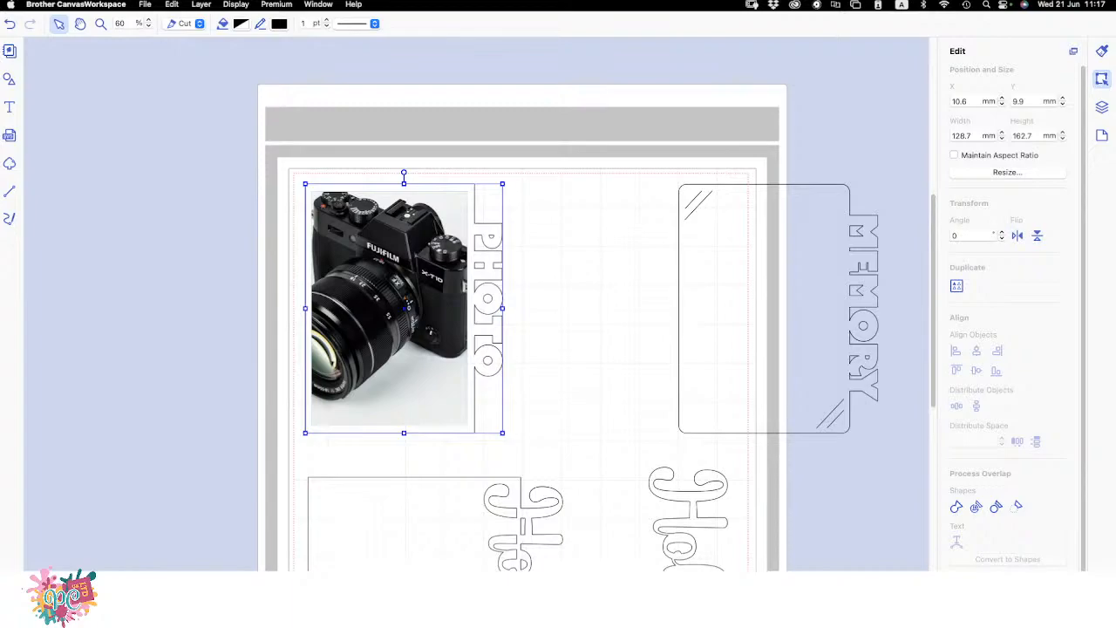
- Create a 3 mm outward offset line with round corners around the welded PHOTO mat, not limited to the outer edge
drag(588, 204, 761, 281)
click(786, 424)
click(790, 416)
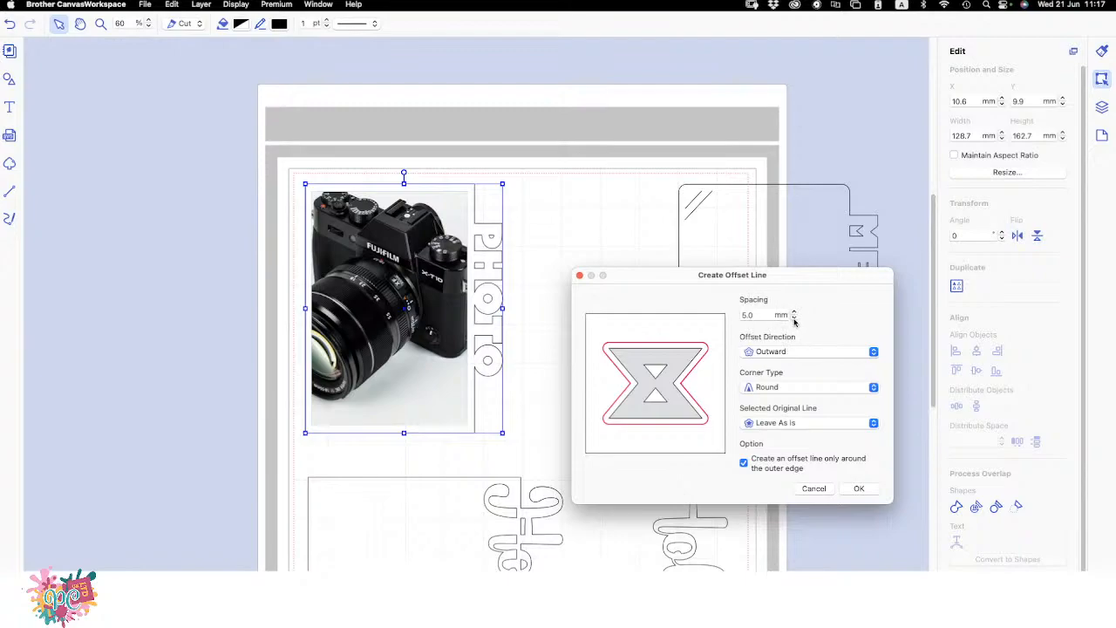
drag(772, 317, 727, 315)
text(3)
click(744, 464)
click(858, 489)
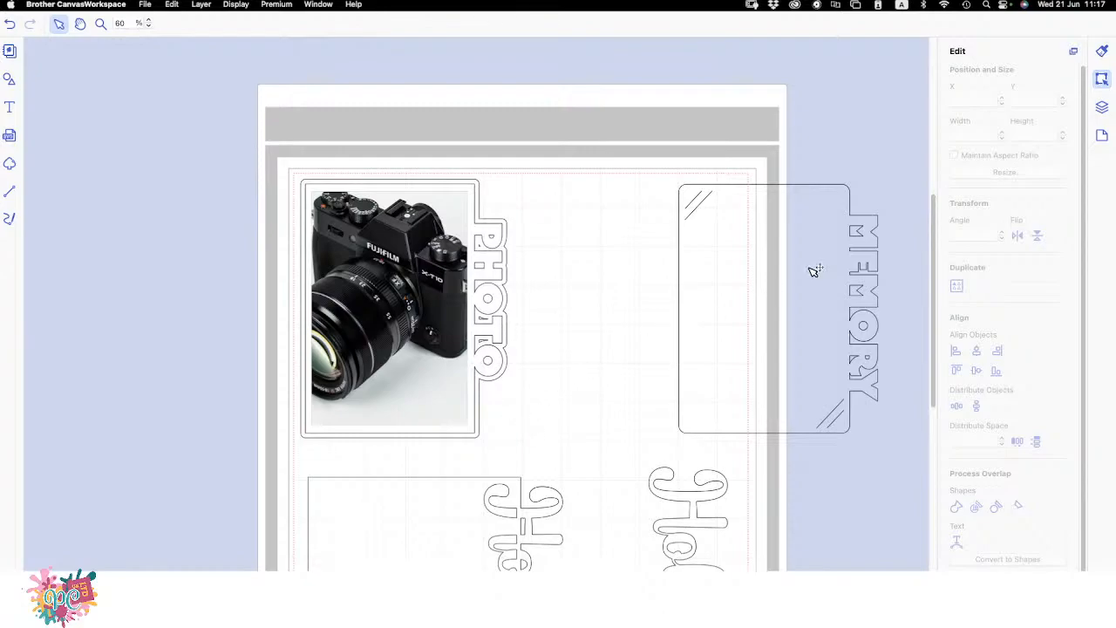
- Group the offset lines with the welded PHOTO mat and move the group off the photo to below the MEMORY mat
click(1101, 107)
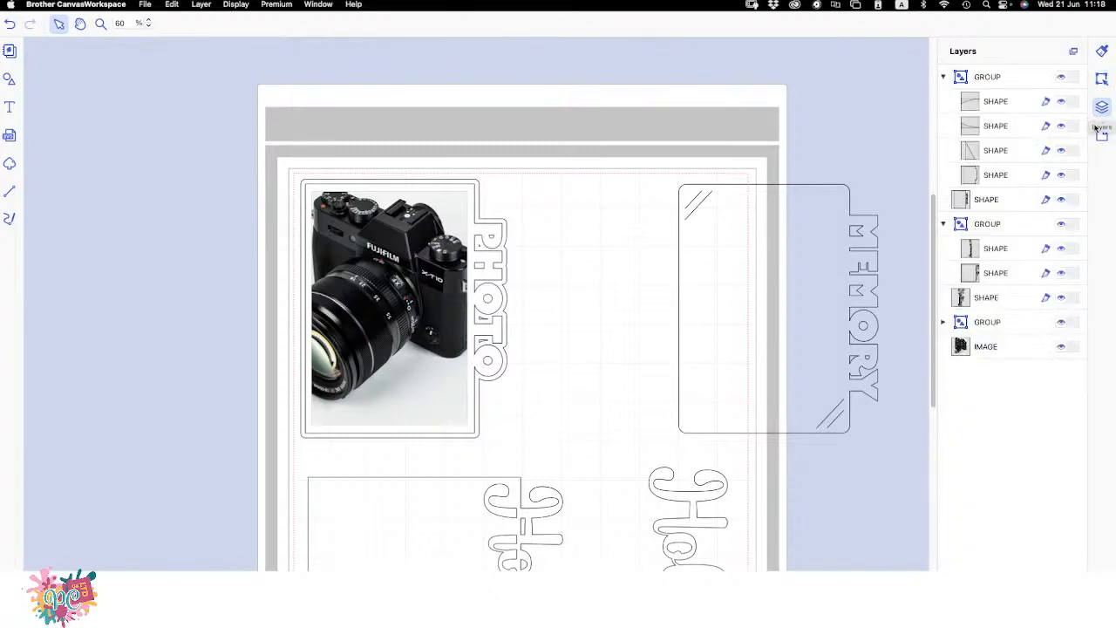
click(942, 78)
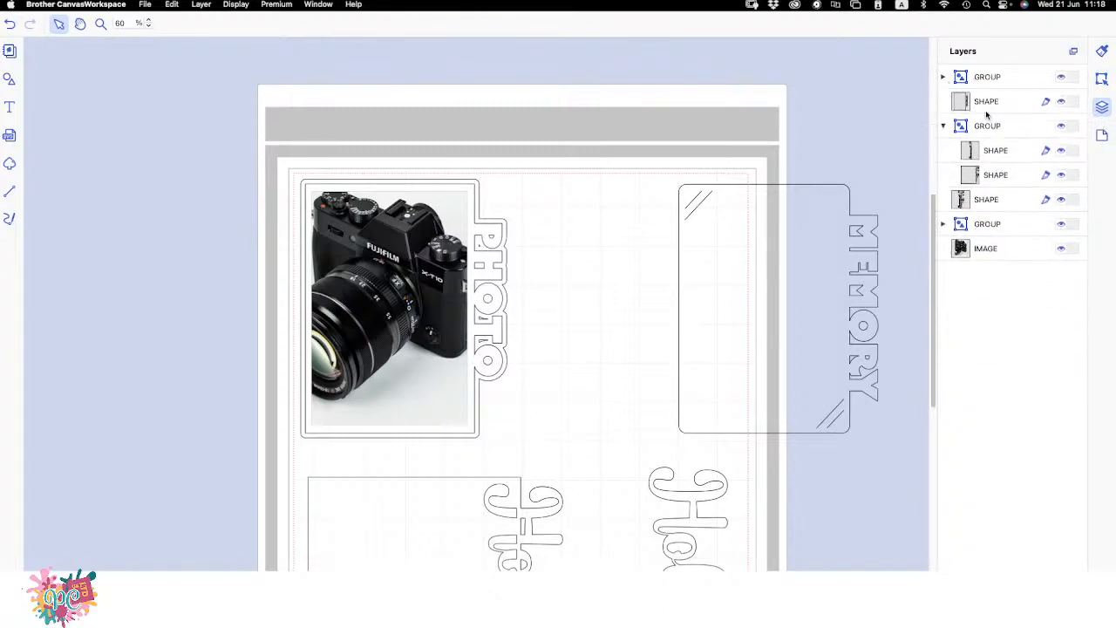
click(989, 109)
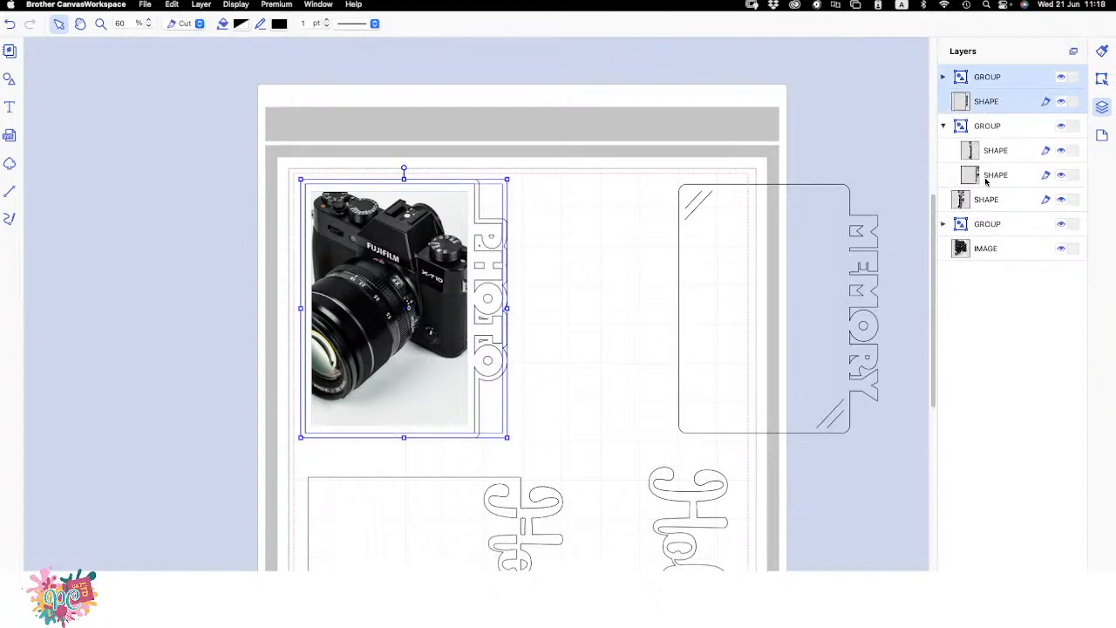
key(super+g)
click(944, 78)
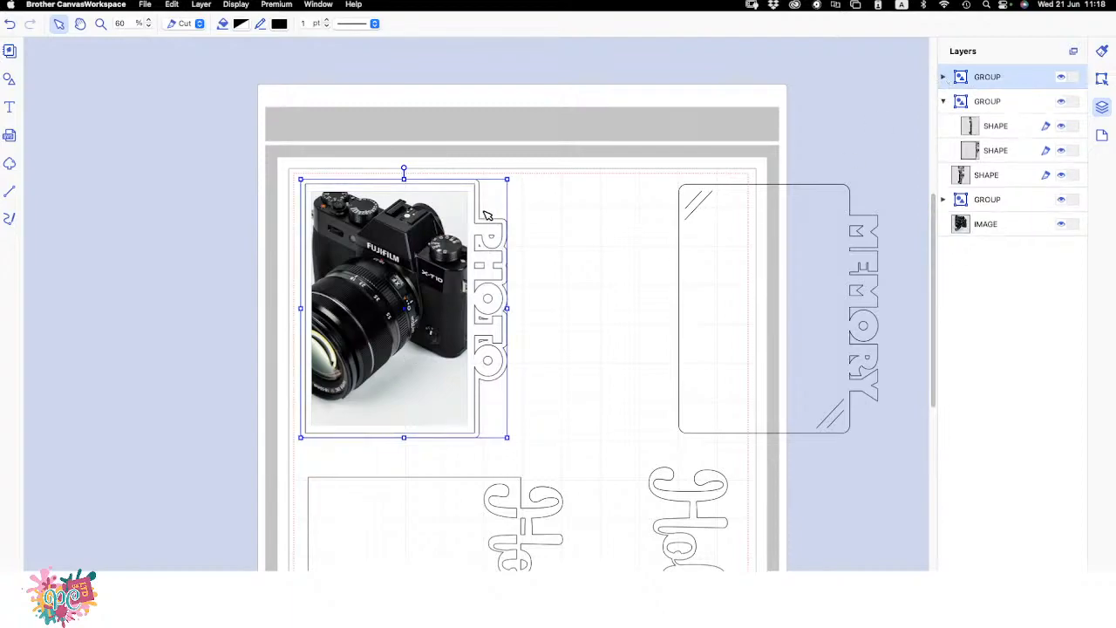
drag(484, 223, 910, 497)
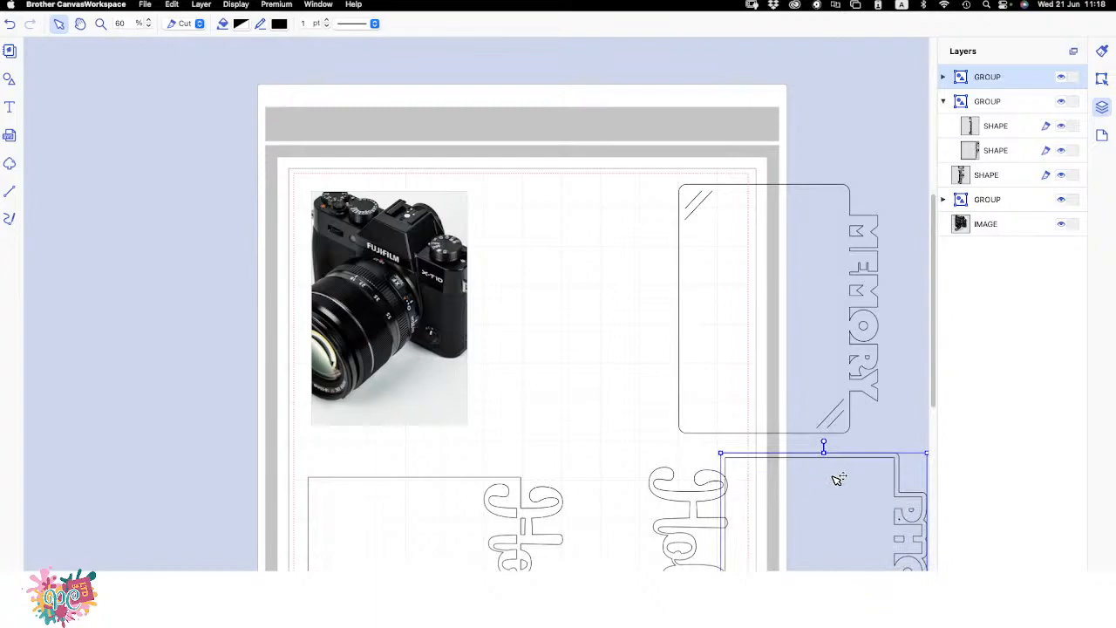
mouse_move(849, 456)
mouse_down()
mouse_move(859, 458)
mouse_move(835, 452)
mouse_up()
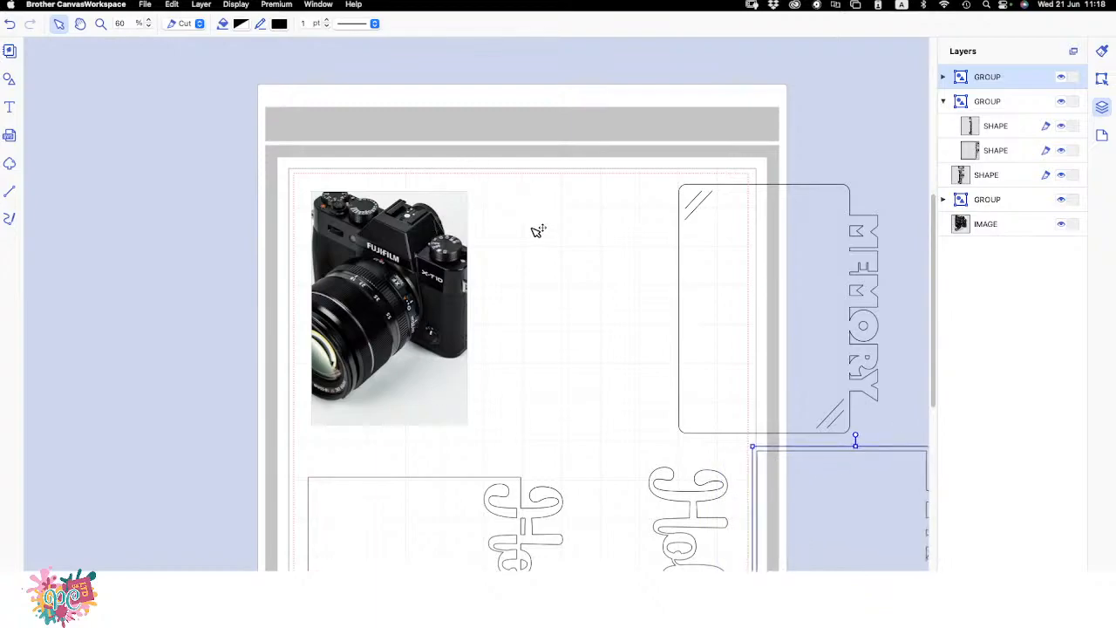
click(307, 219)
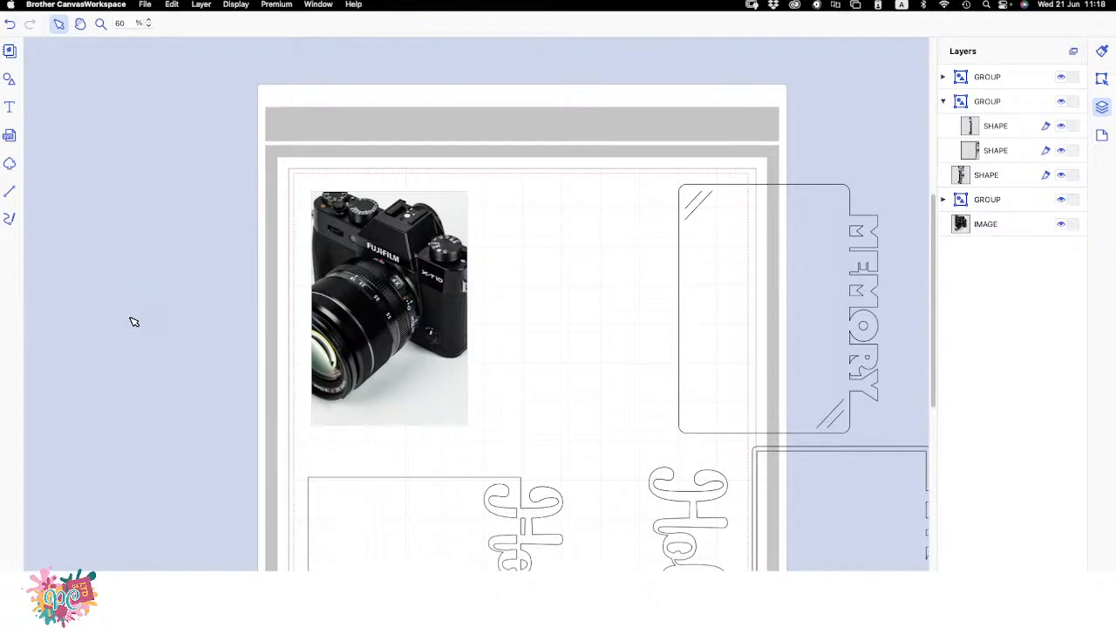
- Add a plain rectangle over the photo, stretch it to leave a narrow border, and centre it sideways around the photo
click(10, 79)
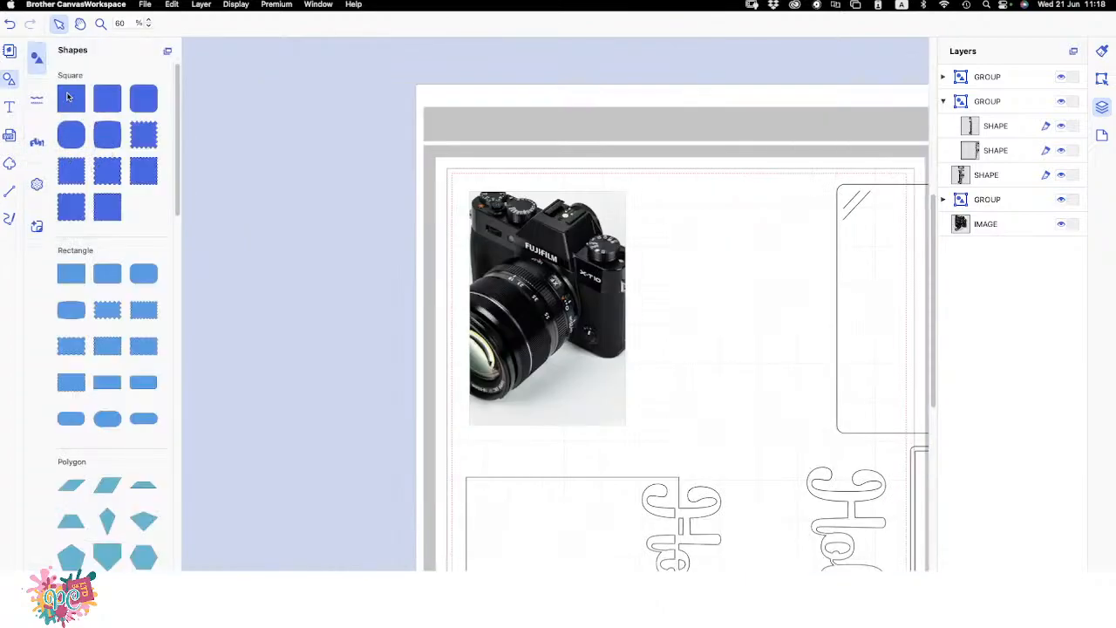
click(76, 283)
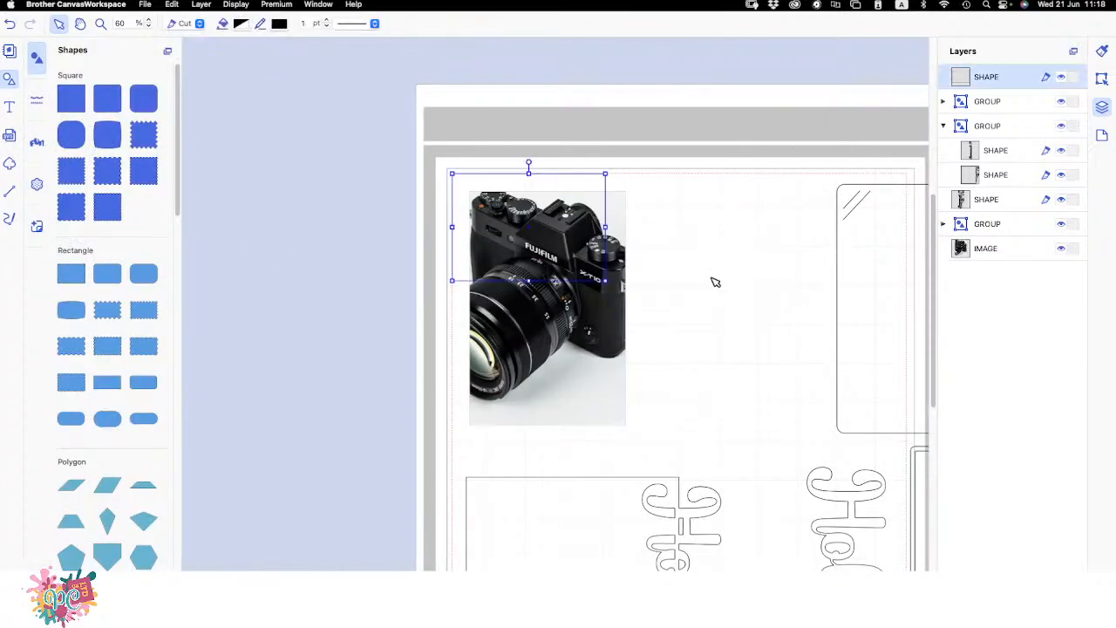
drag(545, 238, 631, 230)
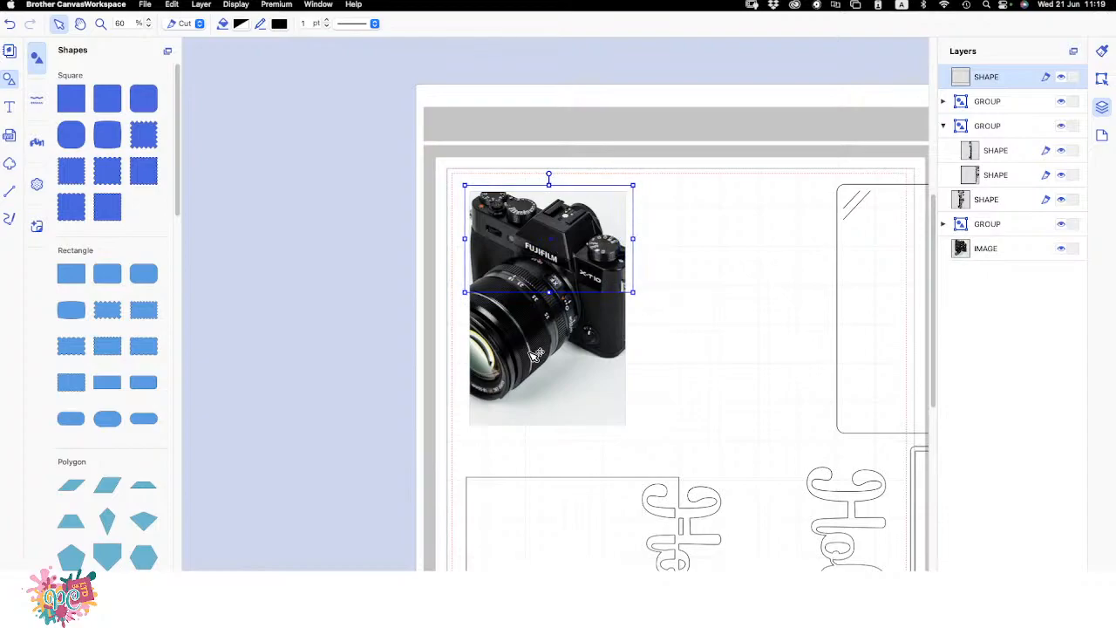
drag(550, 292, 562, 433)
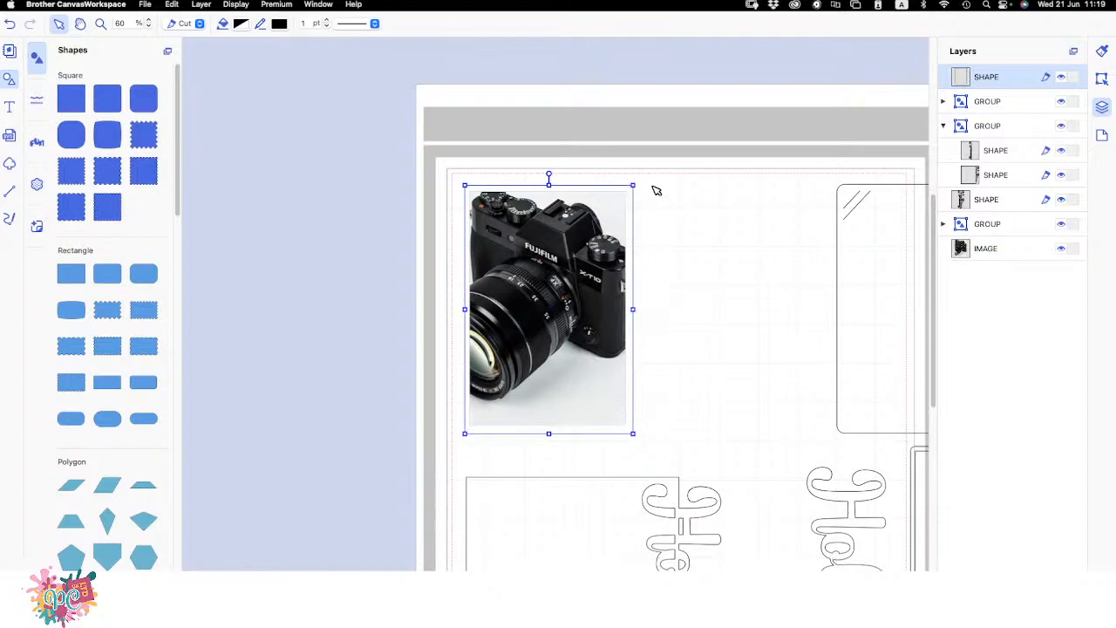
key(Left)
key(Left)
key(Left)
key(Left)
key(Left)
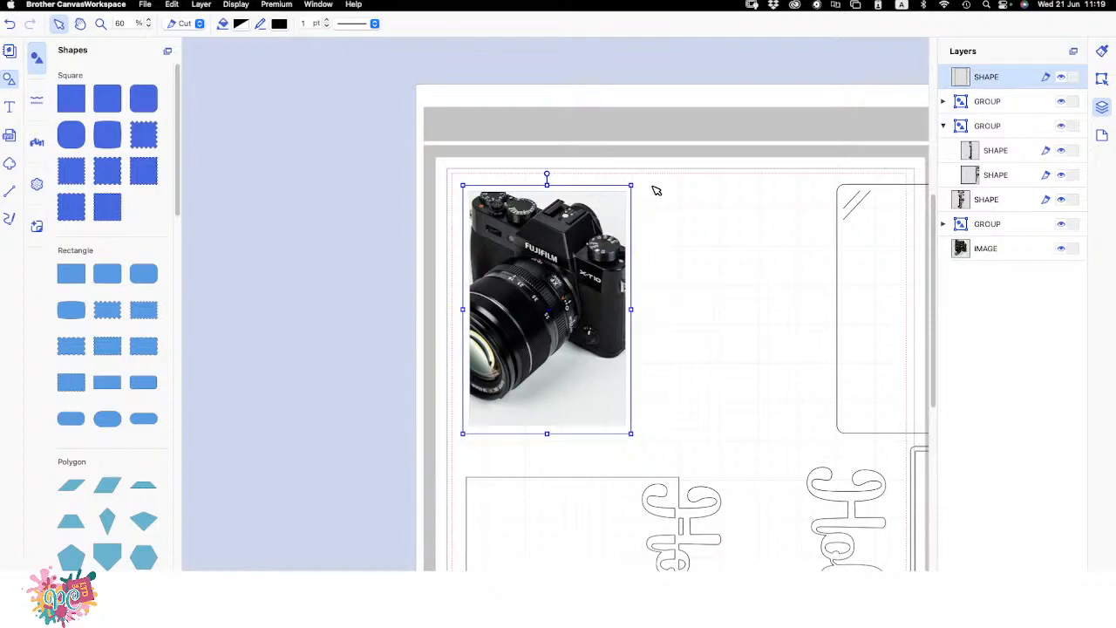
key(Right)
click(690, 286)
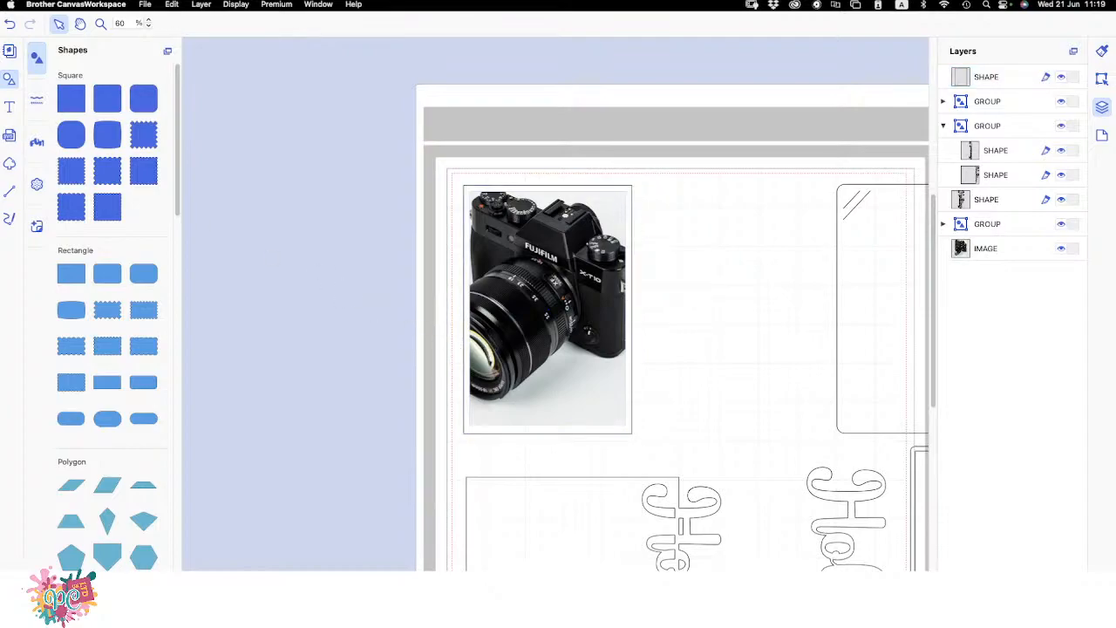
- Add a new text object "photo" in the Azo Sans font beside the freshly framed photo
click(10, 107)
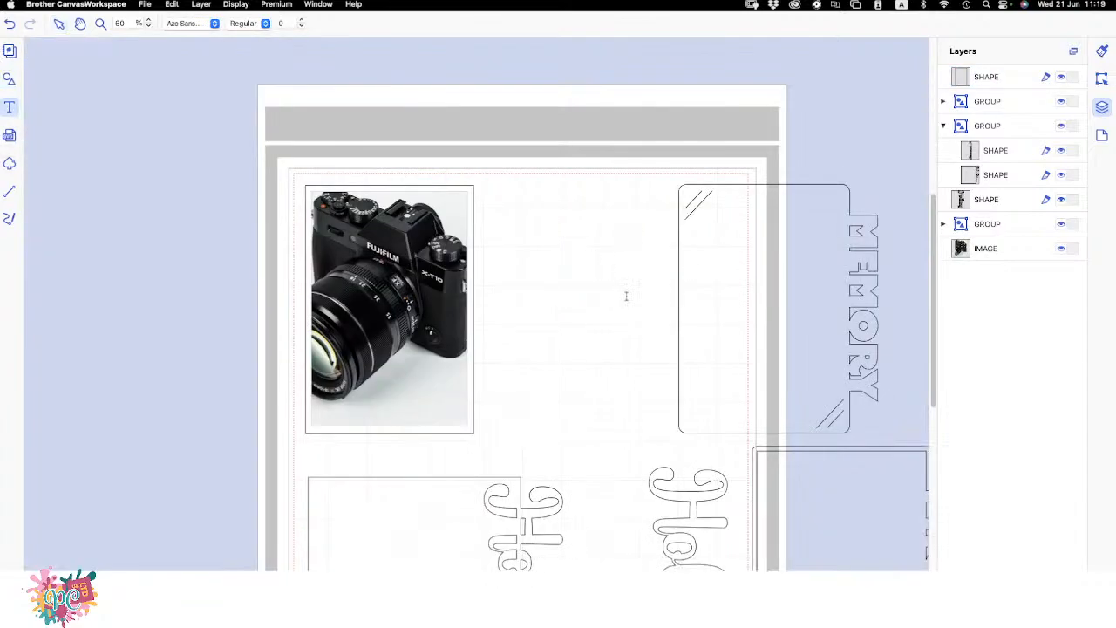
click(511, 316)
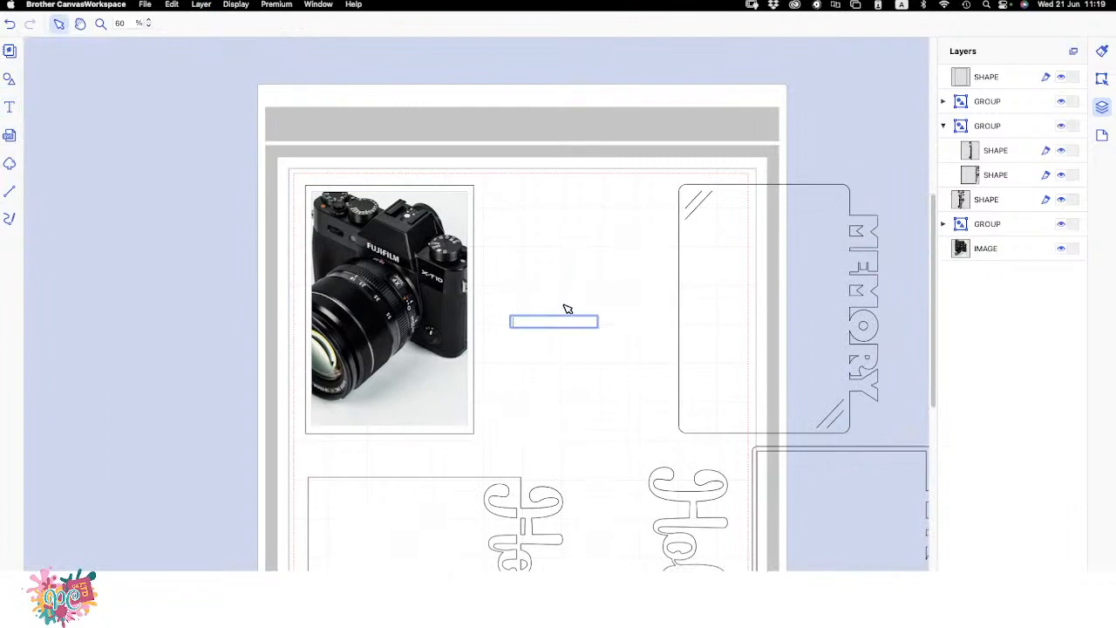
text(photo)
key(Return)
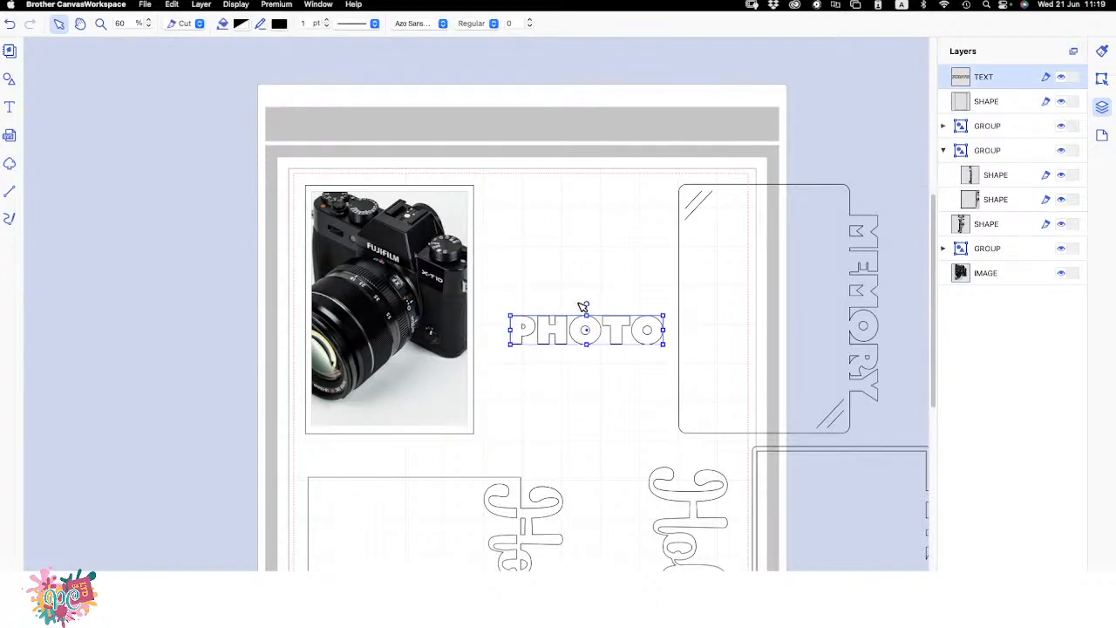
- Rotate the new PHOTO text 90 degrees and place it so its letters touch the right edge of the frame rectangle
drag(586, 304, 503, 316)
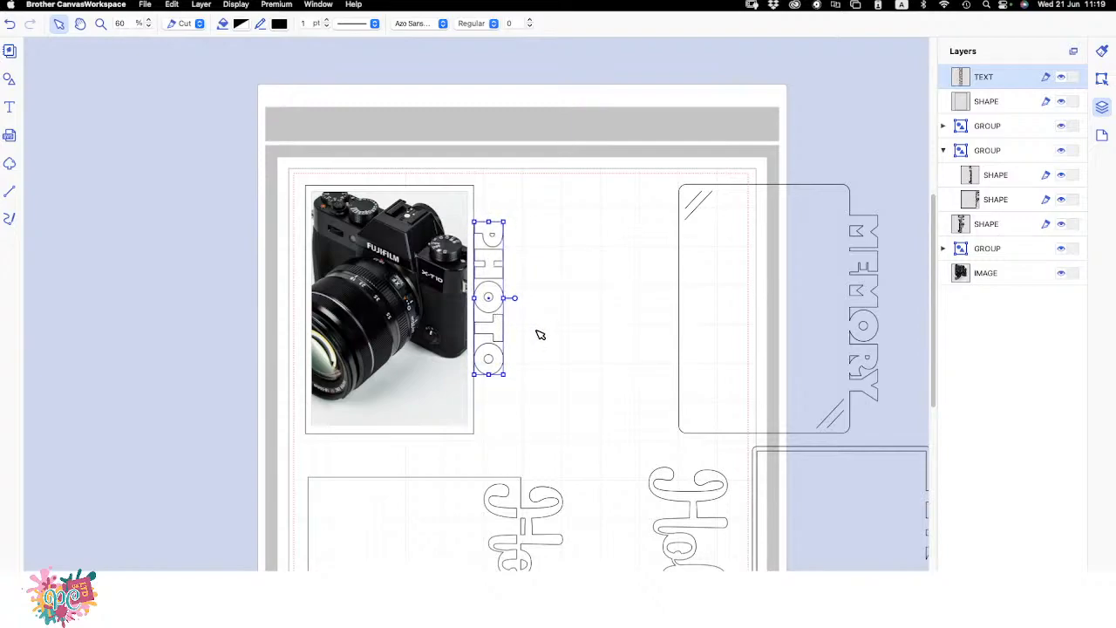
click(535, 331)
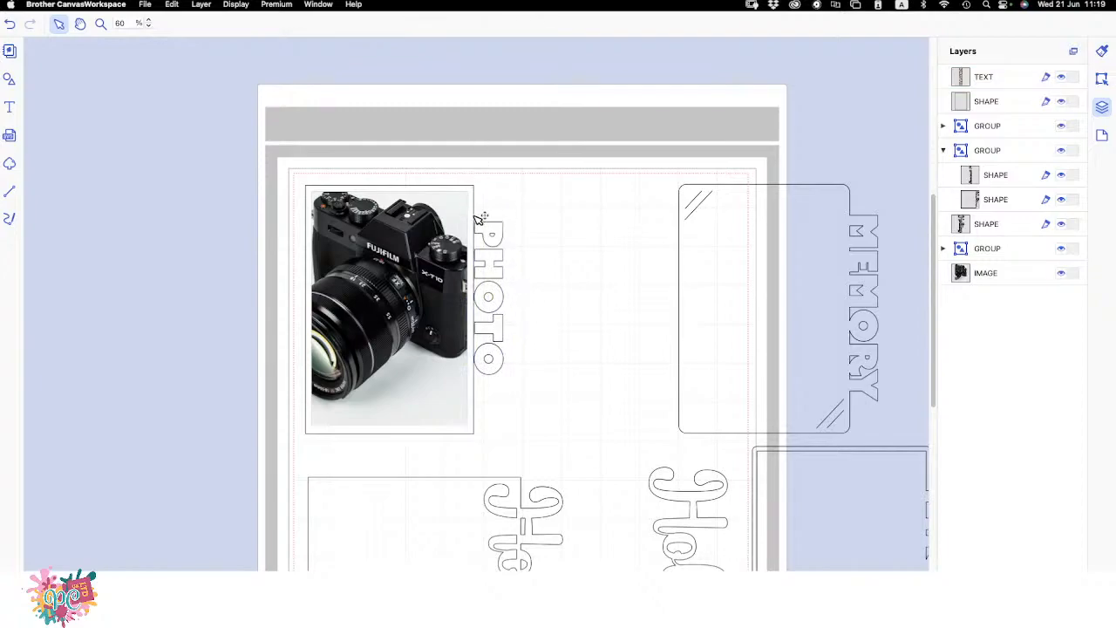
click(508, 277)
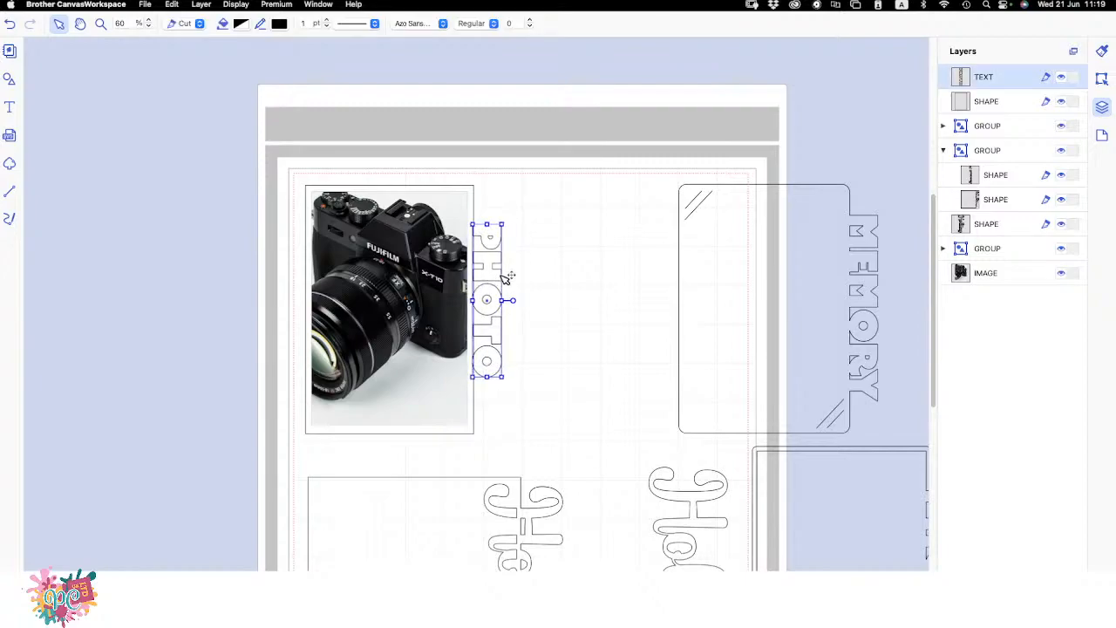
drag(502, 275, 504, 275)
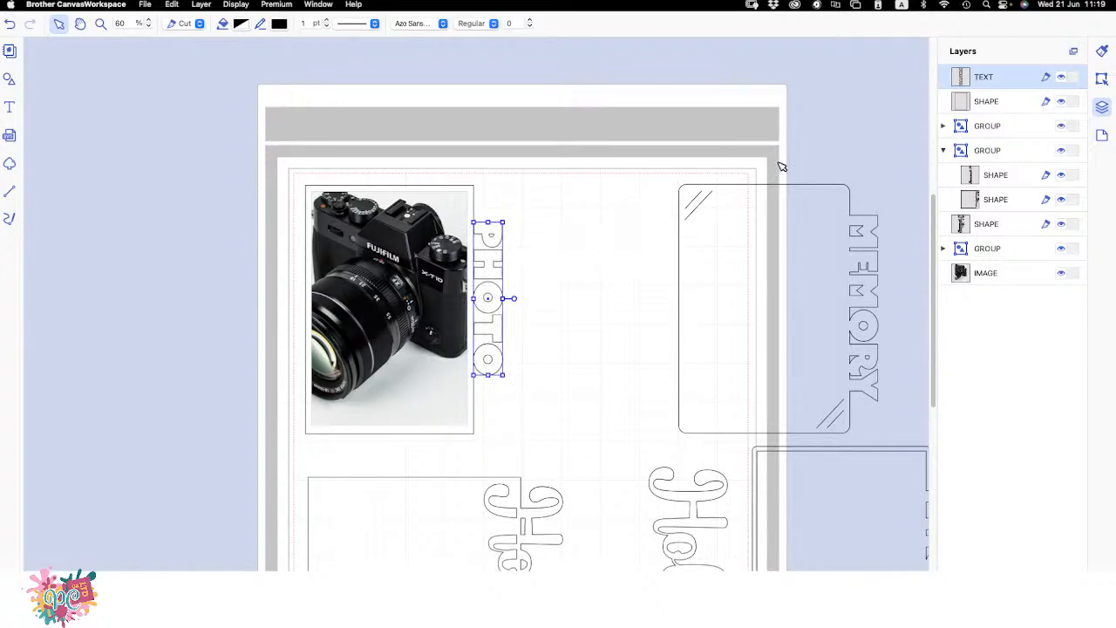
- Create a 3 mm outward offset line with round corners around the PHOTO text only, leaving the original line as is
click(1101, 78)
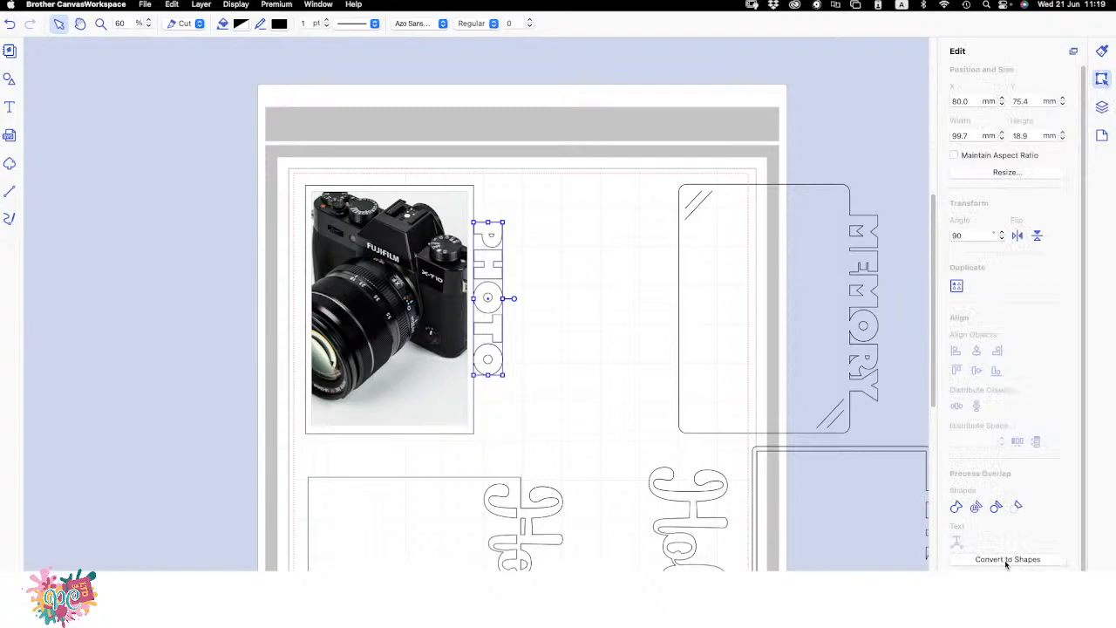
click(956, 608)
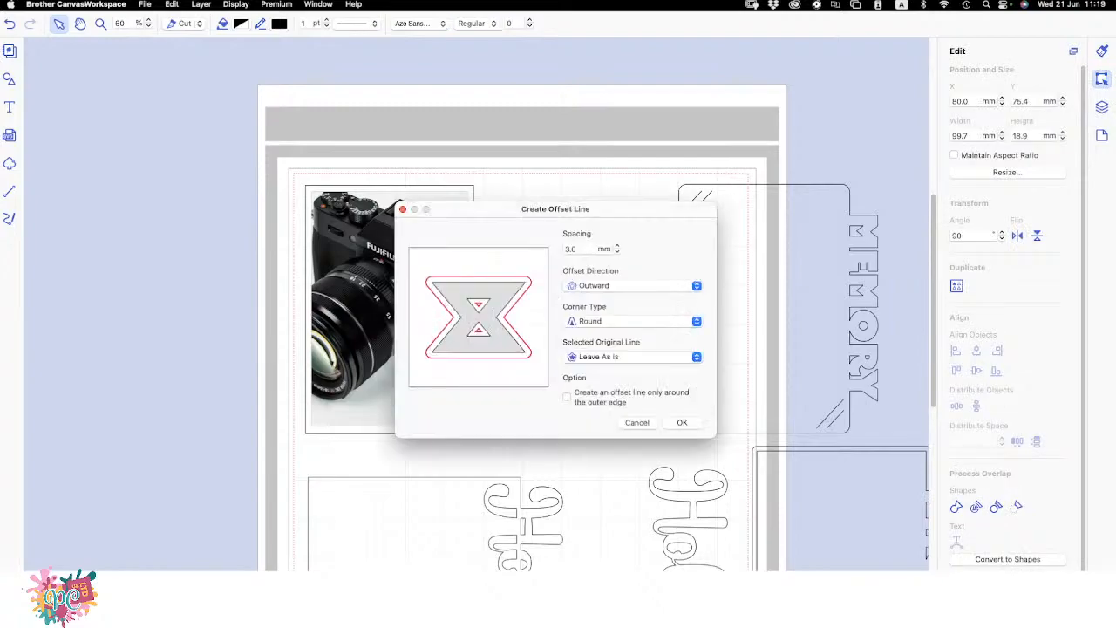
drag(612, 214, 758, 213)
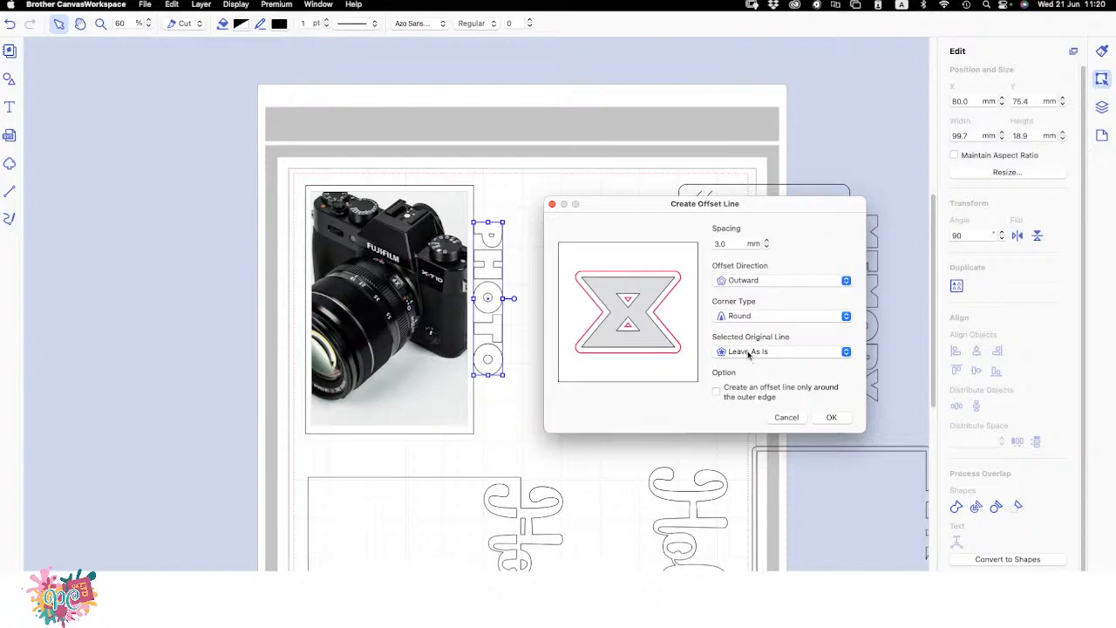
click(831, 417)
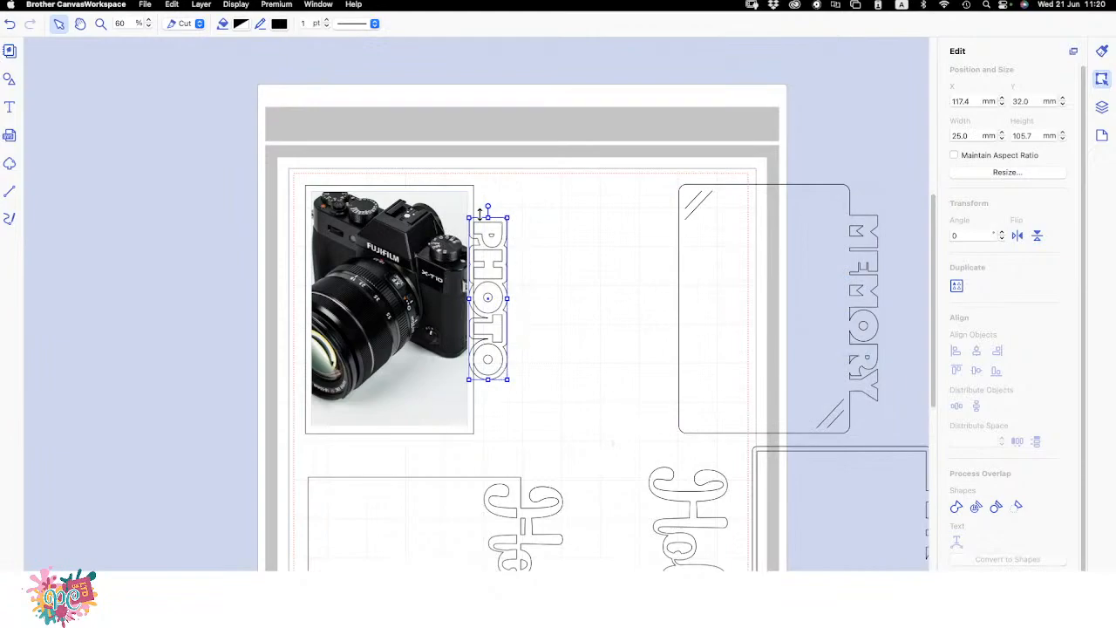
click(541, 347)
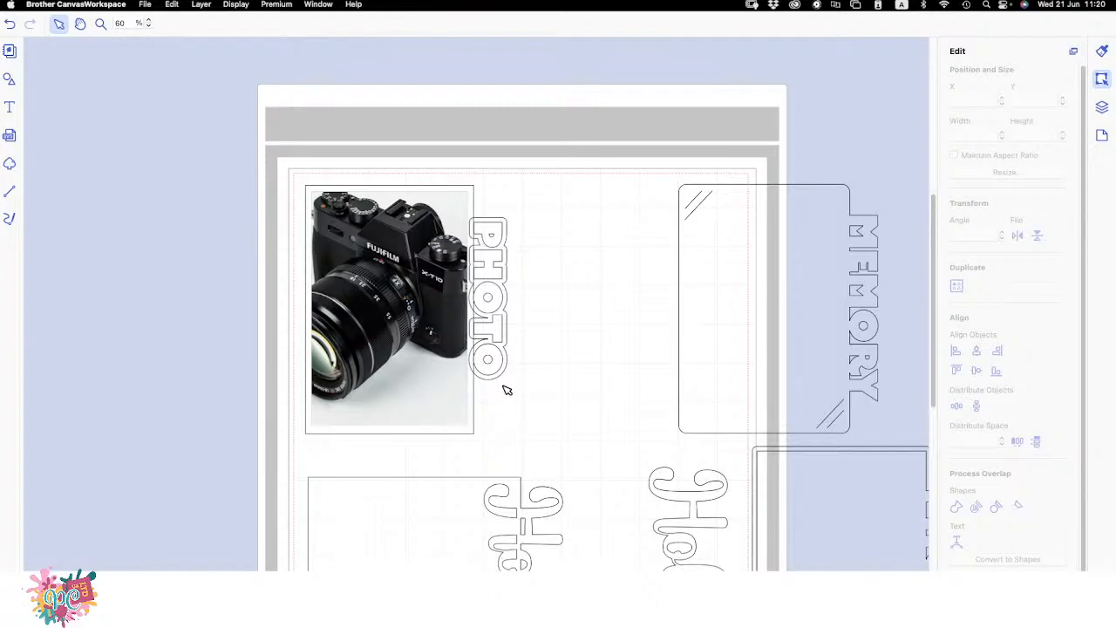
- Move the PHOTO offset outline beneath the text in the layer order and cut the letters out of the outline
drag(517, 393, 496, 297)
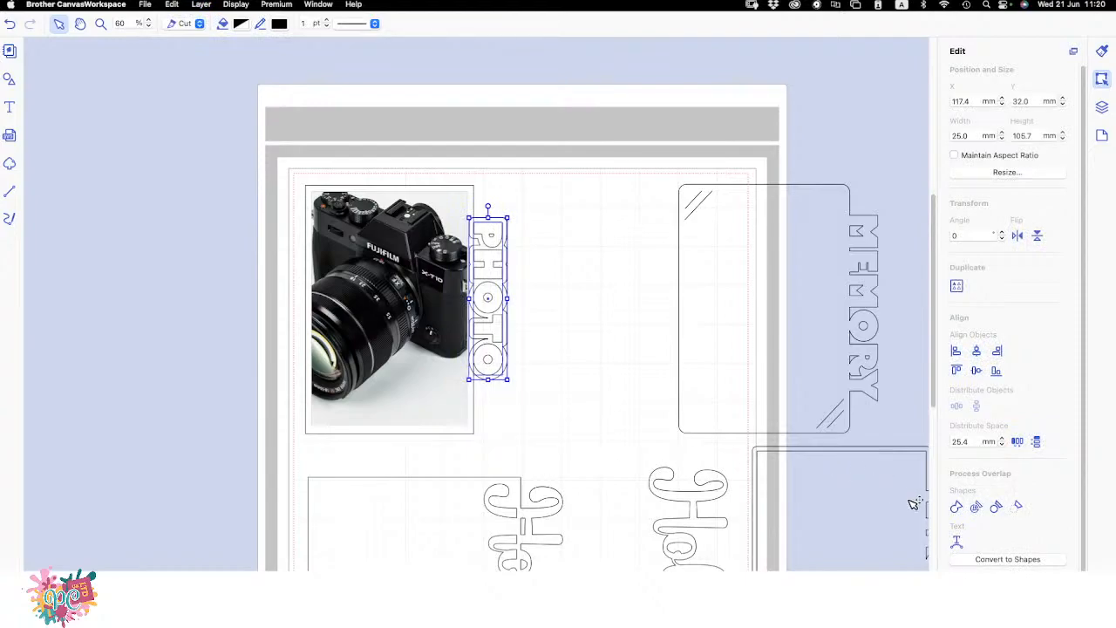
click(1017, 507)
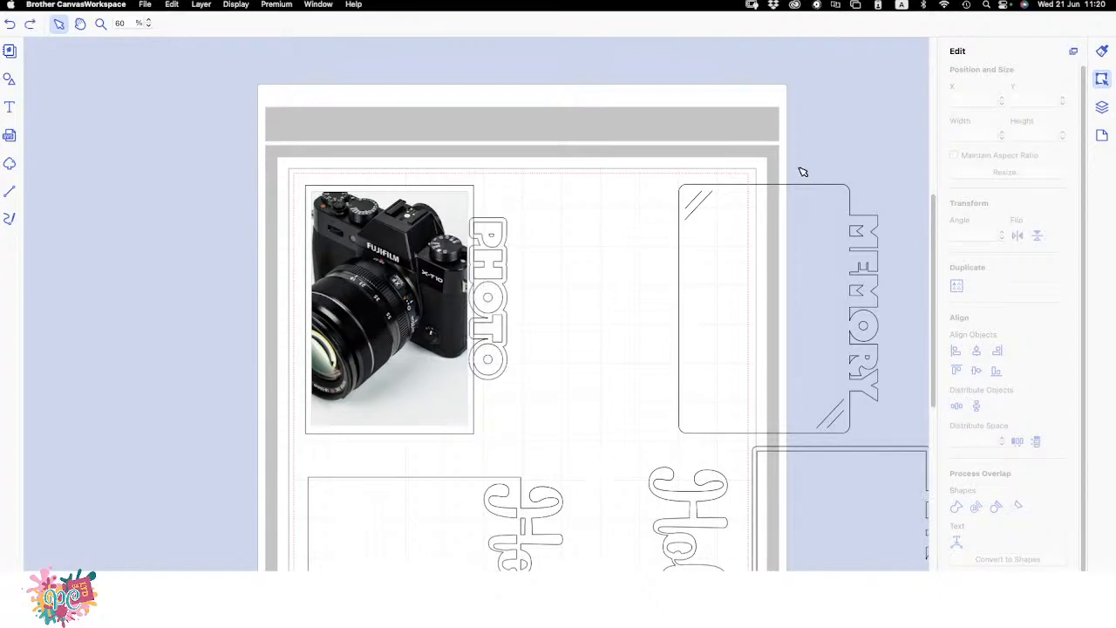
click(1100, 108)
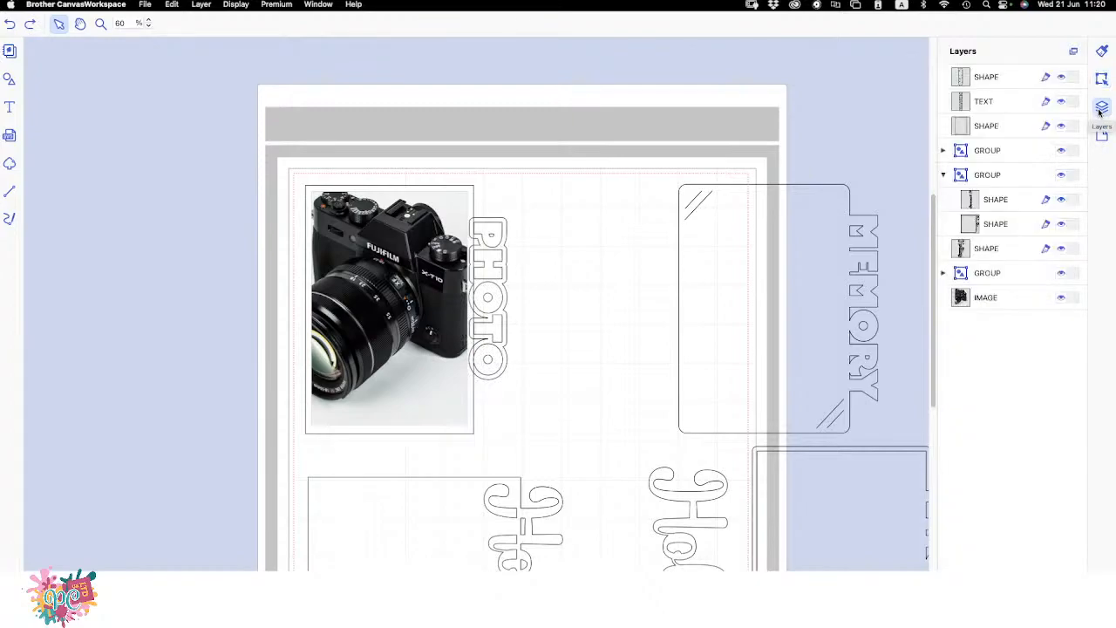
click(1013, 84)
drag(1011, 87, 1010, 117)
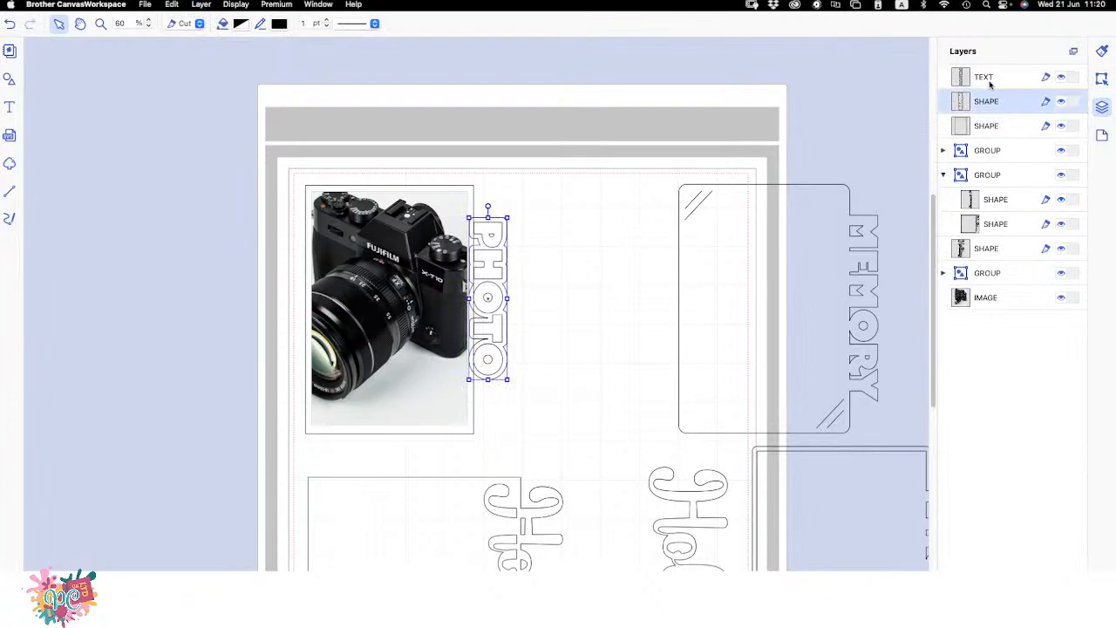
shift+click(987, 82)
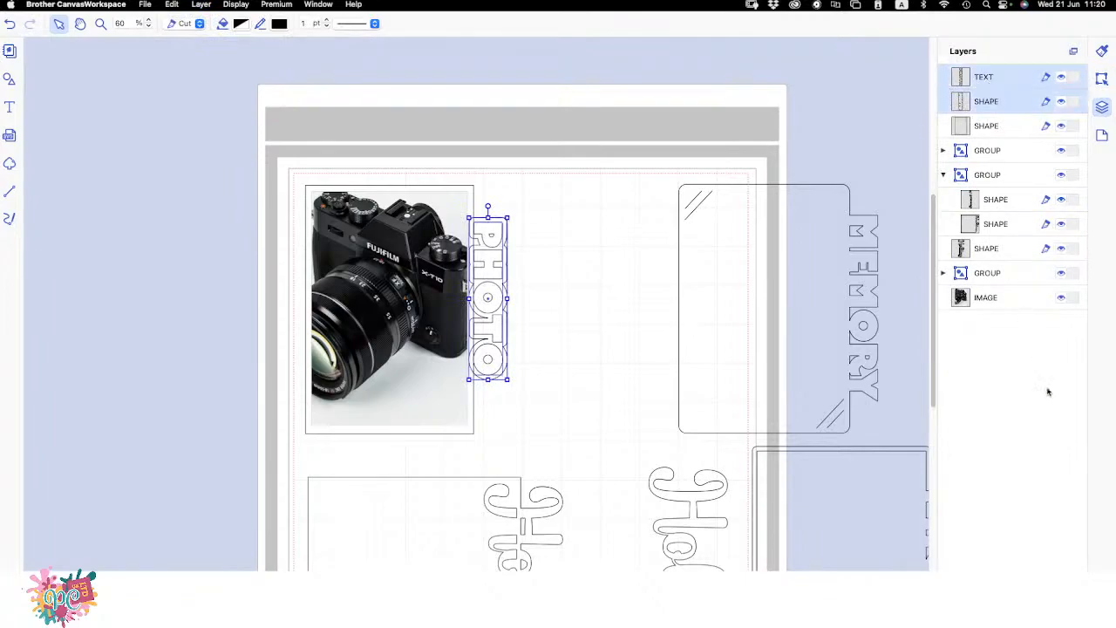
click(1101, 79)
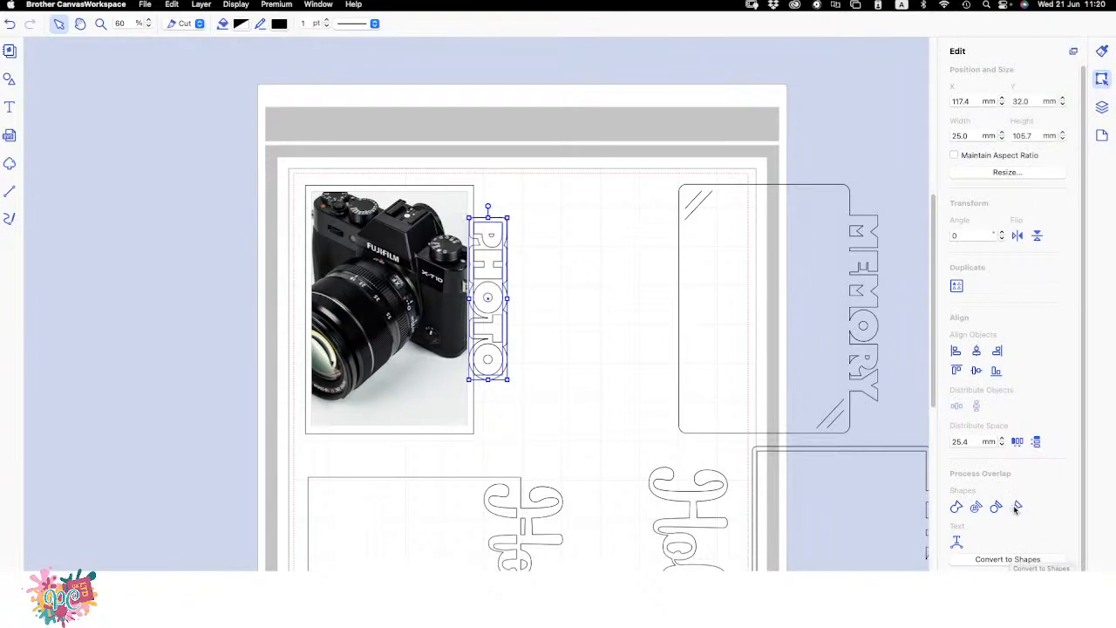
click(1017, 507)
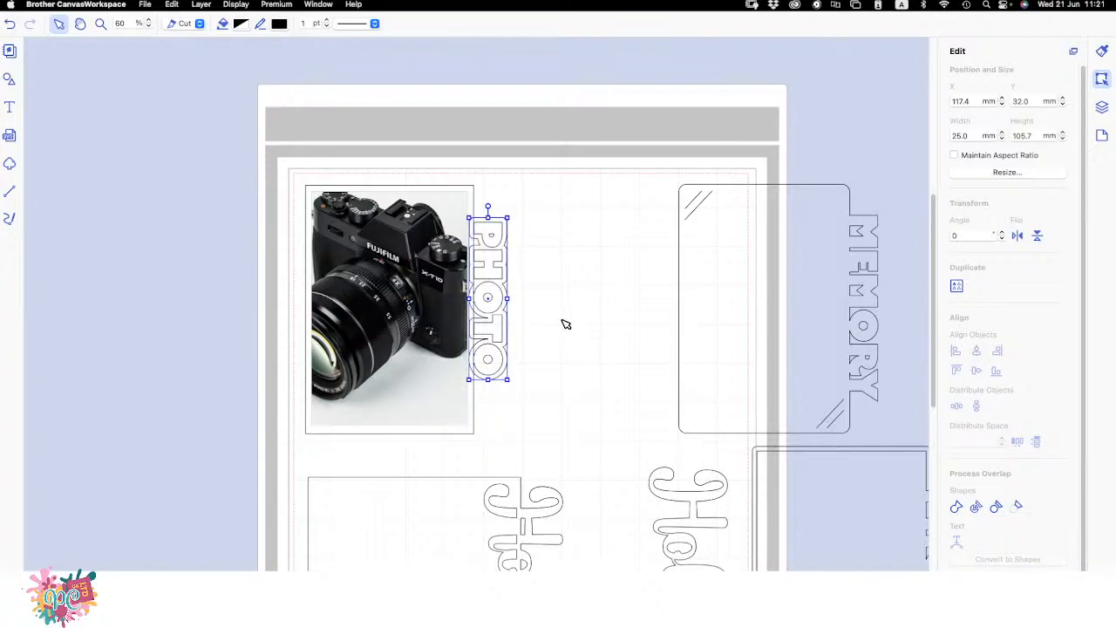
- Fill the cut-out PHOTO outline with the solid Maraschino red colour
click(242, 24)
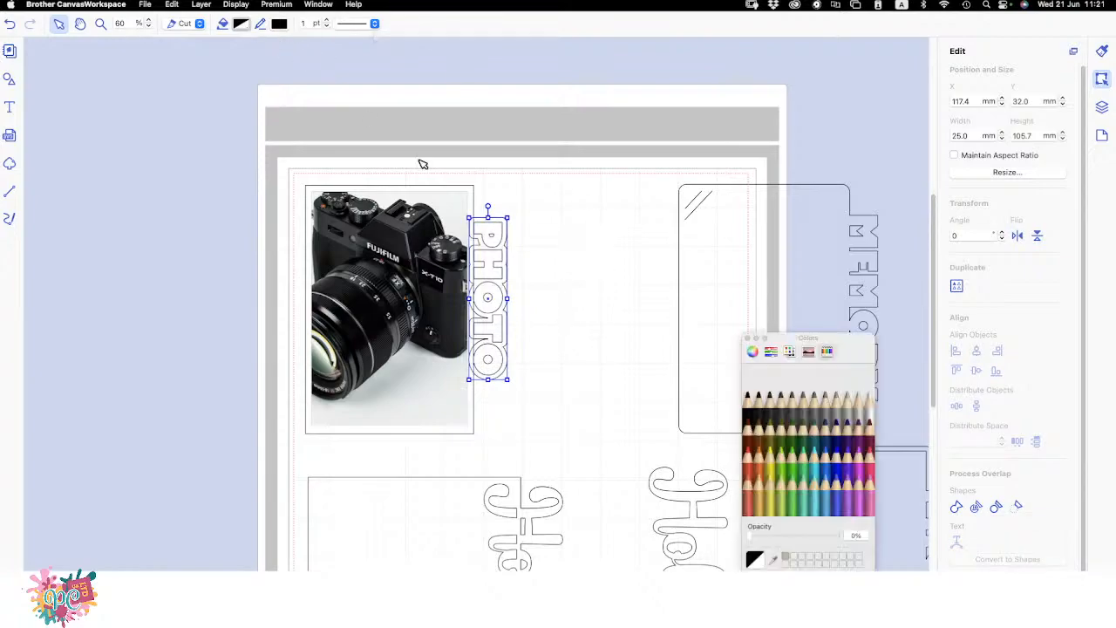
click(752, 471)
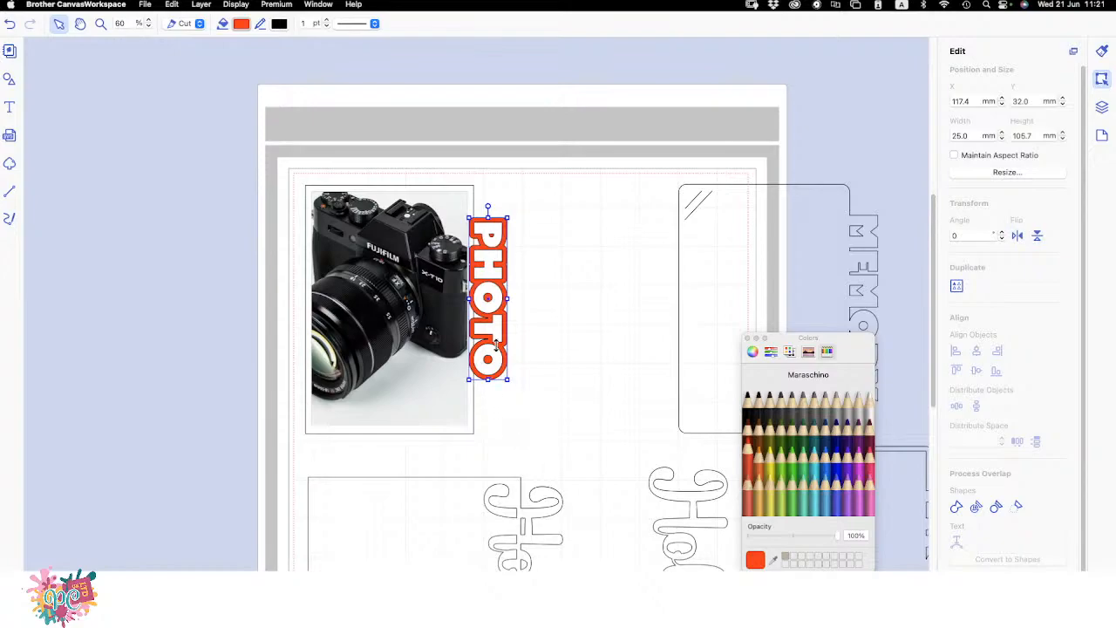
click(530, 261)
- Weld the red PHOTO outline and the frame rectangle around the photo into a single mat shape
click(513, 258)
shift+click(475, 200)
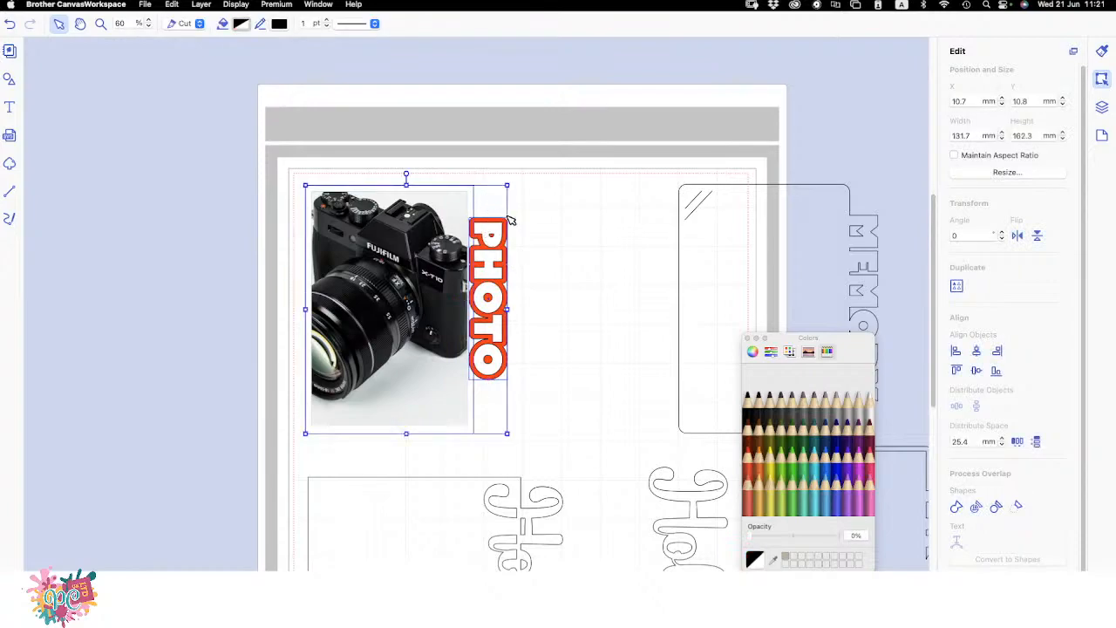
click(956, 506)
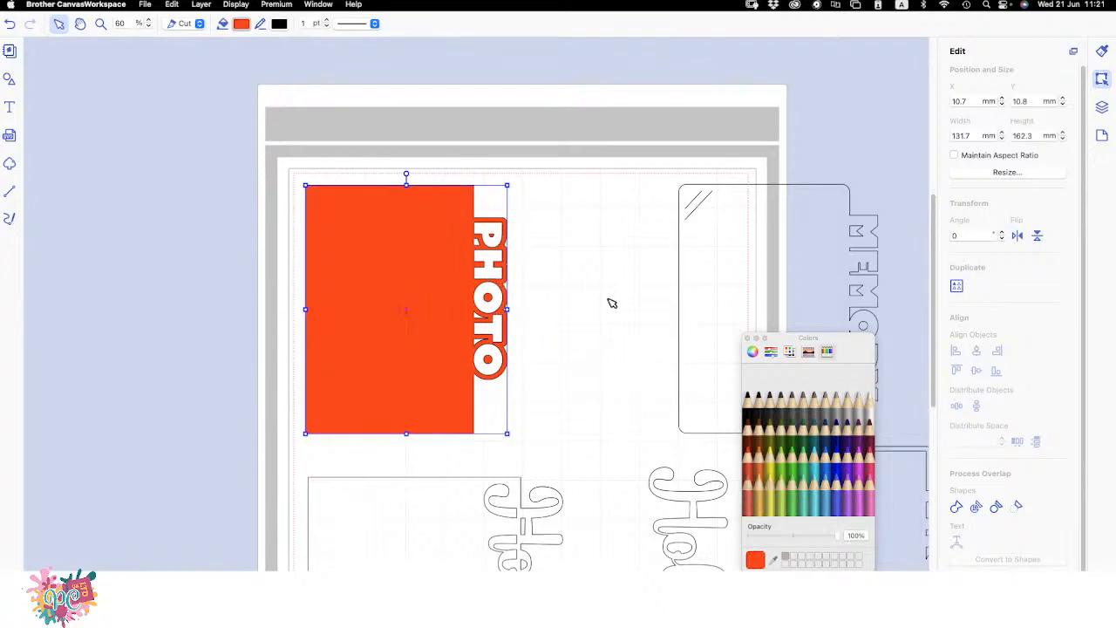
click(539, 342)
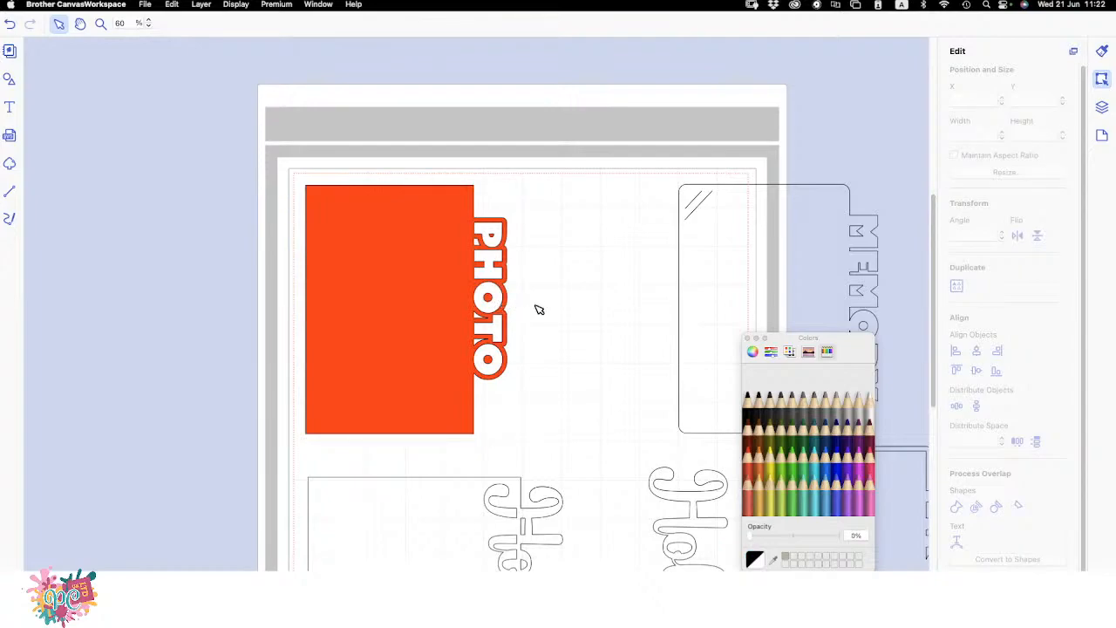
- Edit the welded mat's path and delete the tiny stray cut-out between the H and the first O
key(super+plus)
key(super+plus)
key(super+plus)
key(super+plus)
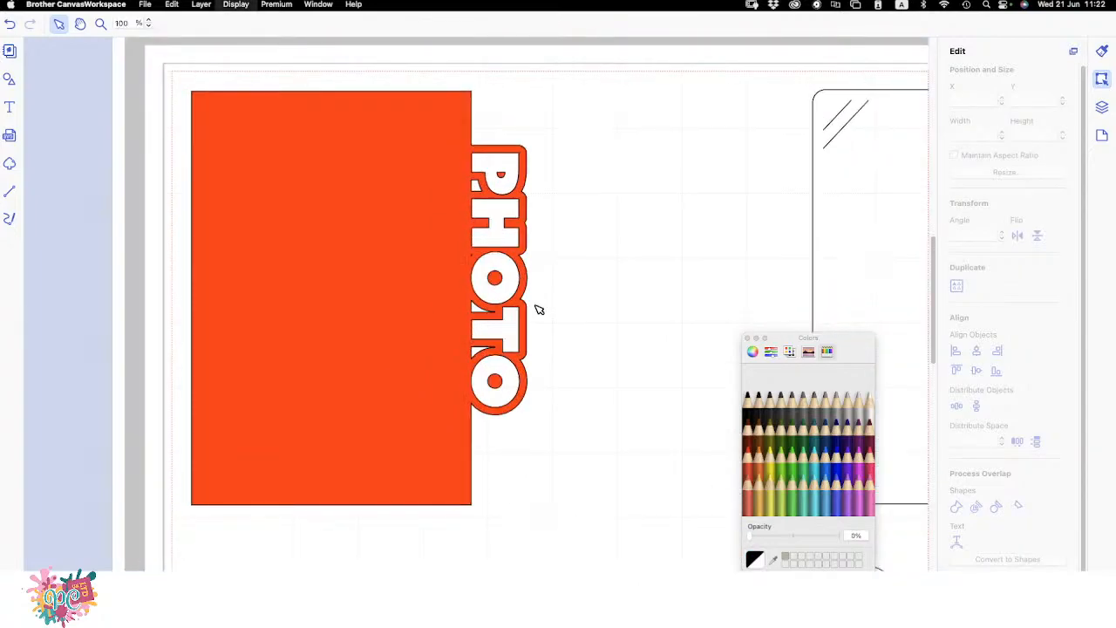
key(super+plus)
key(super+plus)
key(super+plus)
key(super+plus)
key(super+plus)
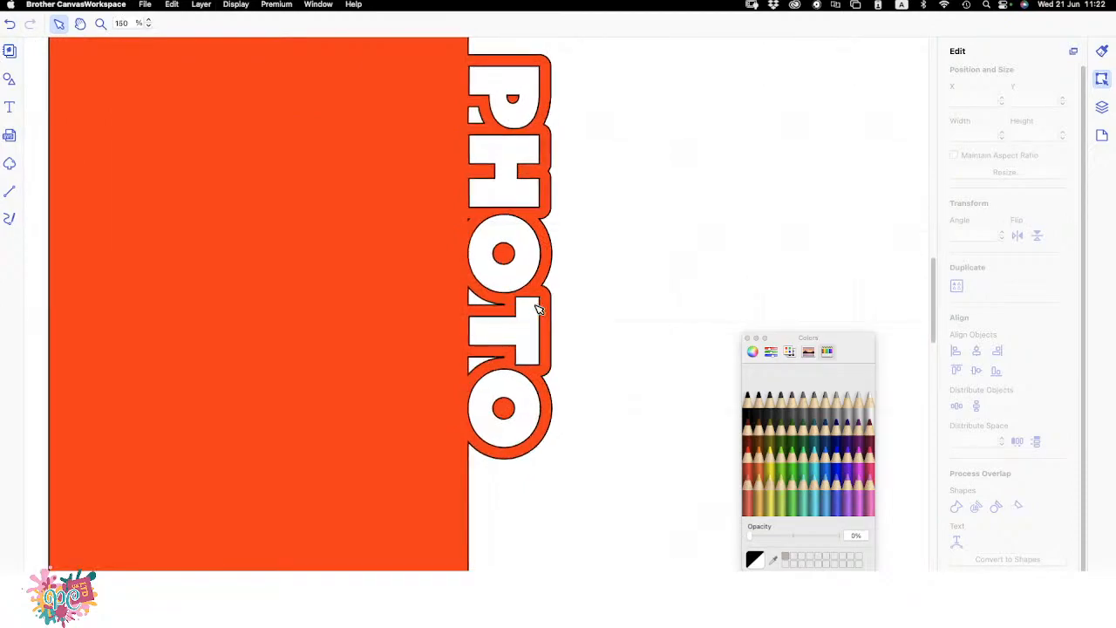
key(super+plus)
key(super+plus)
key(super+plus)
key(super+plus)
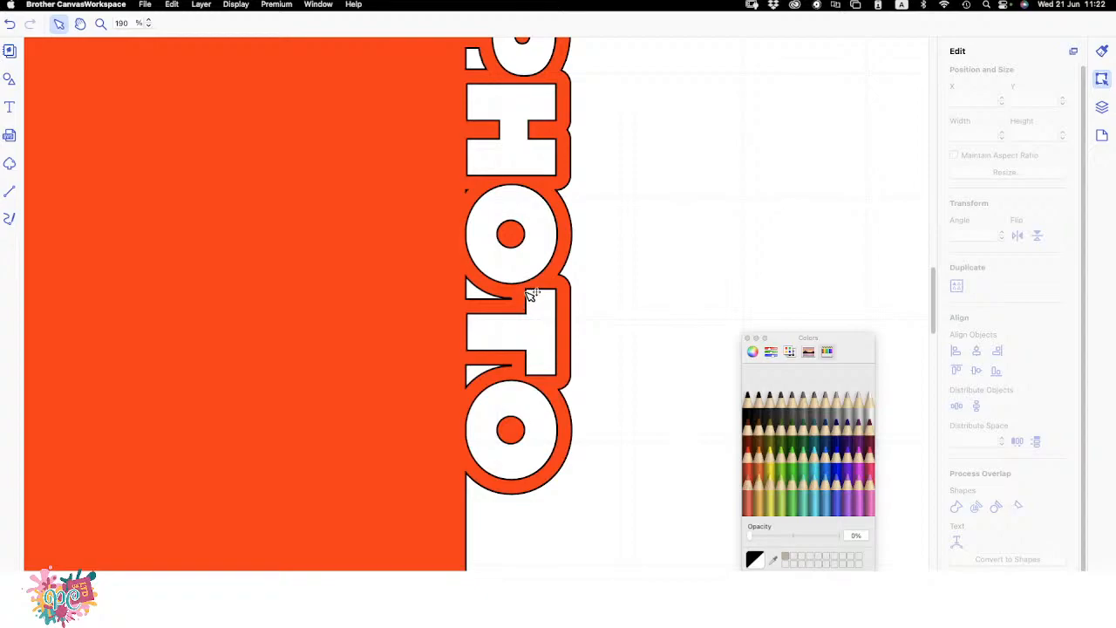
click(470, 193)
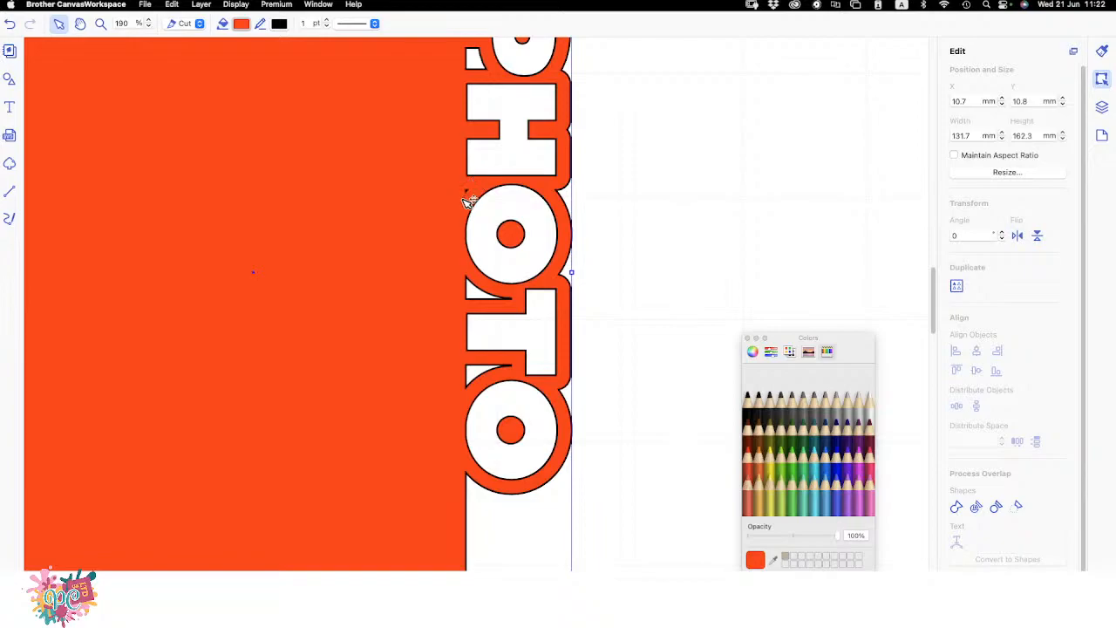
double_click(471, 194)
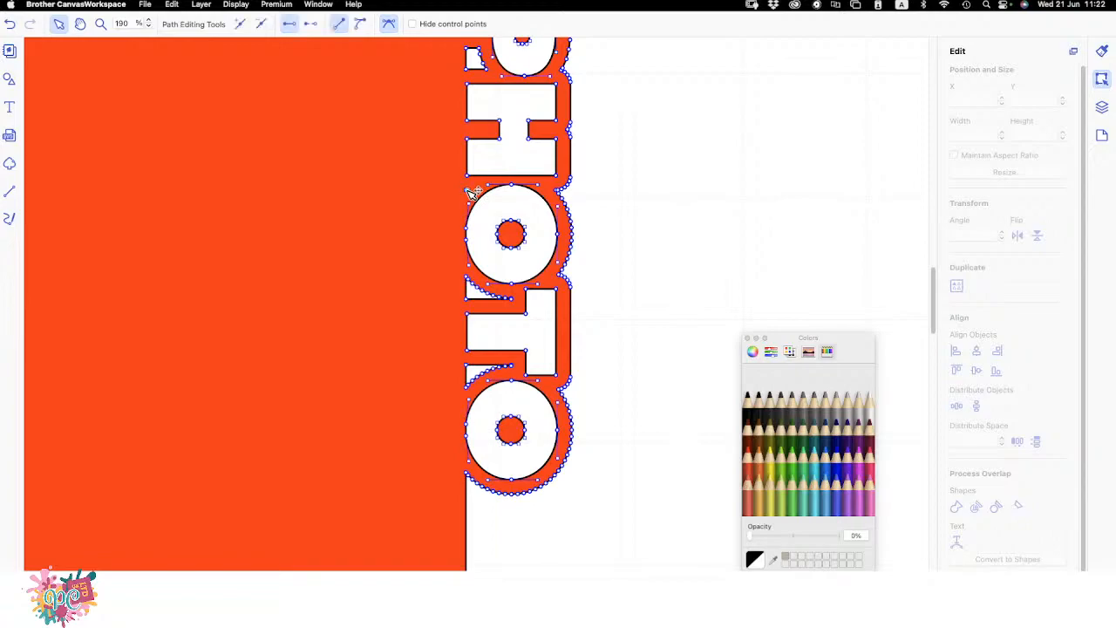
key(Delete)
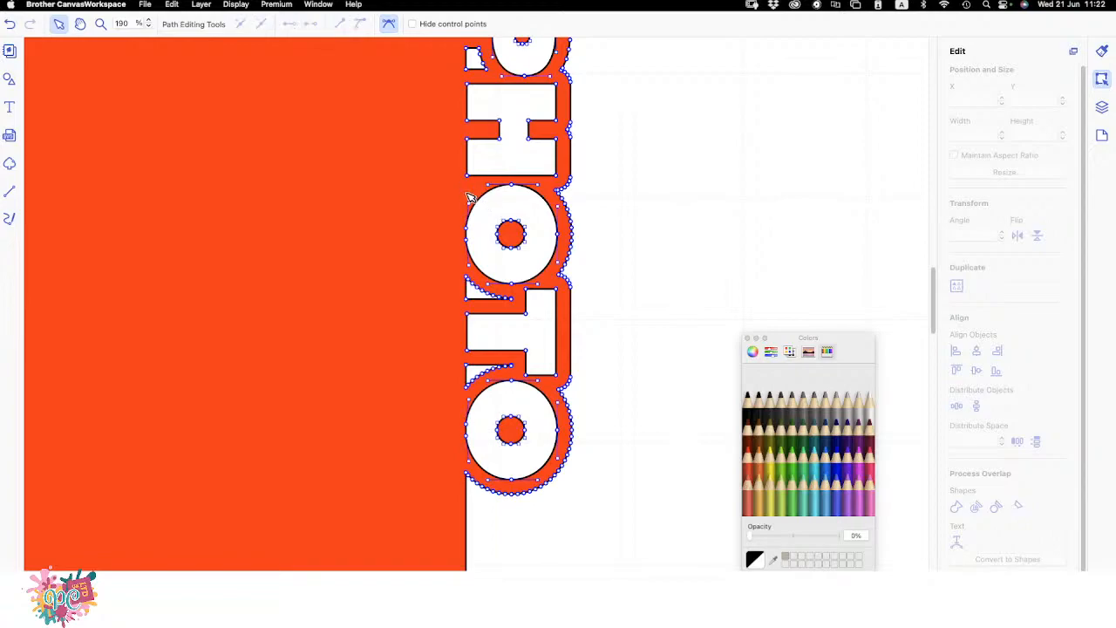
click(598, 222)
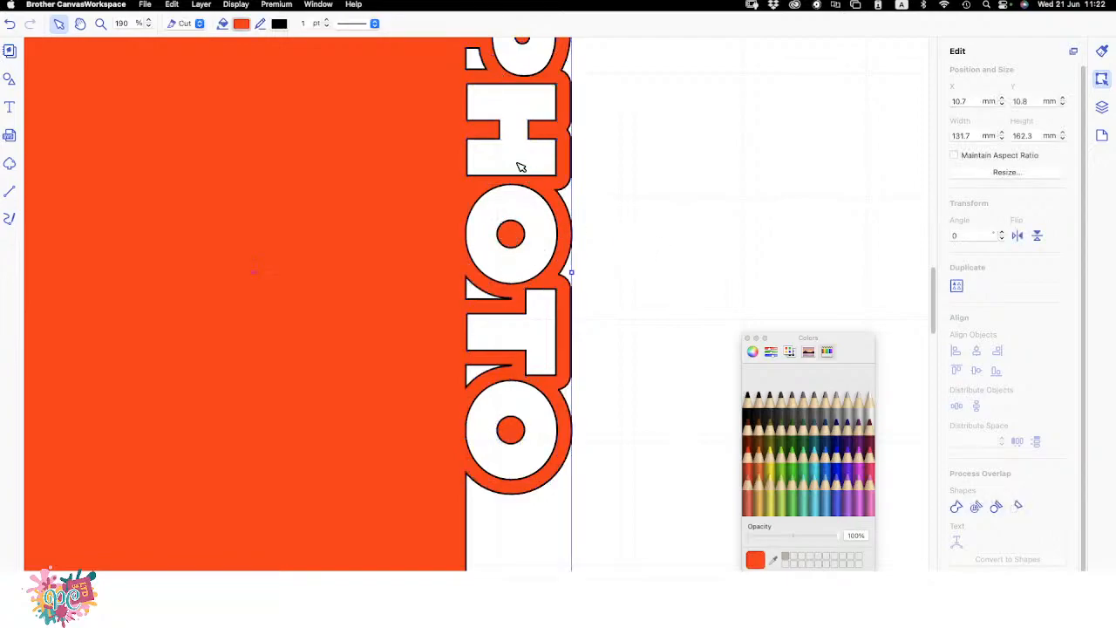
click(640, 247)
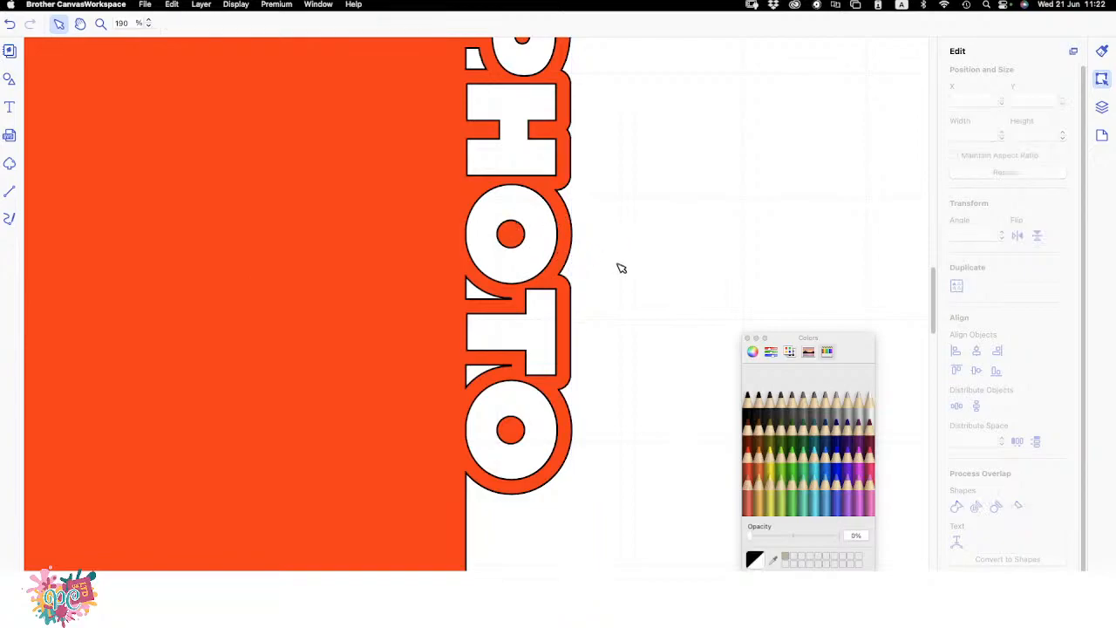
- Add a plain square and shrink it to about 9.9 mm wide and high
scroll(621, 268, up, 5)
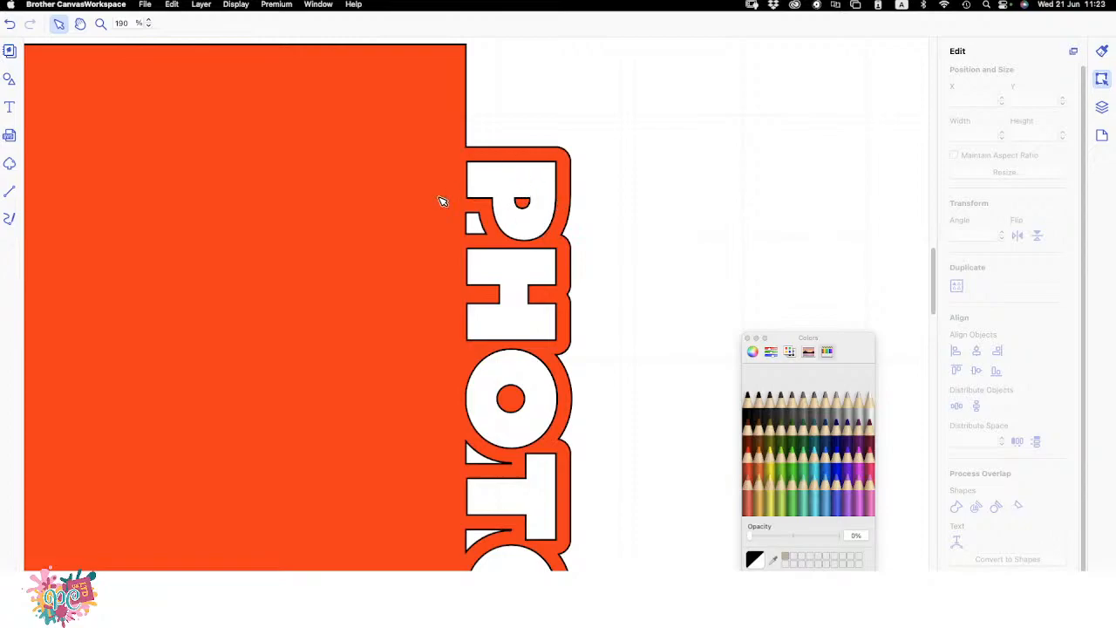
click(7, 79)
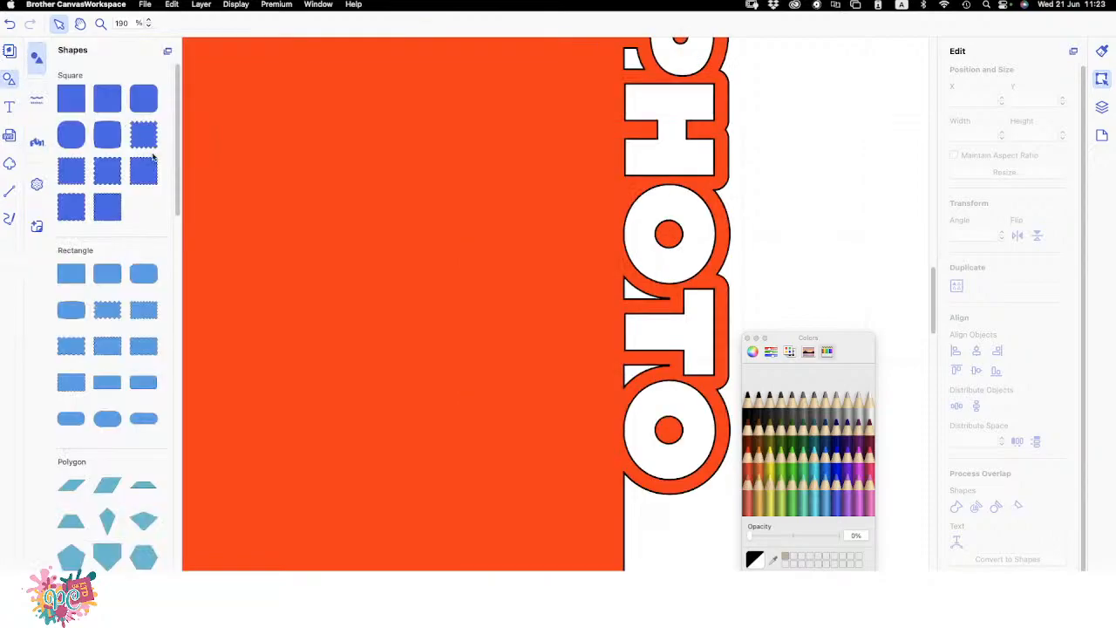
click(82, 91)
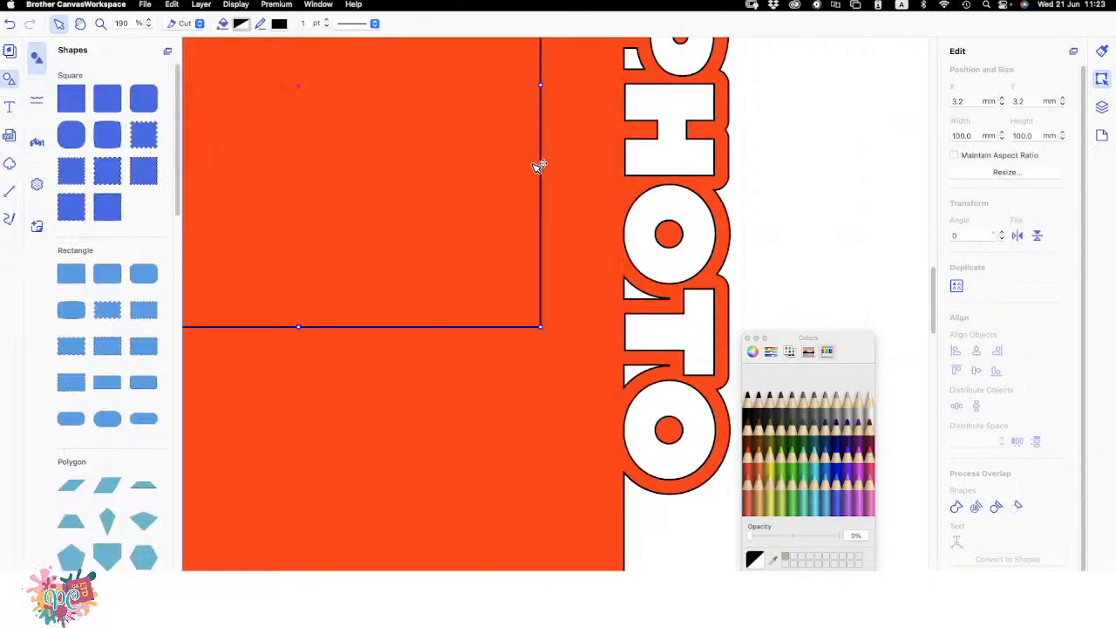
drag(540, 327, 658, 424)
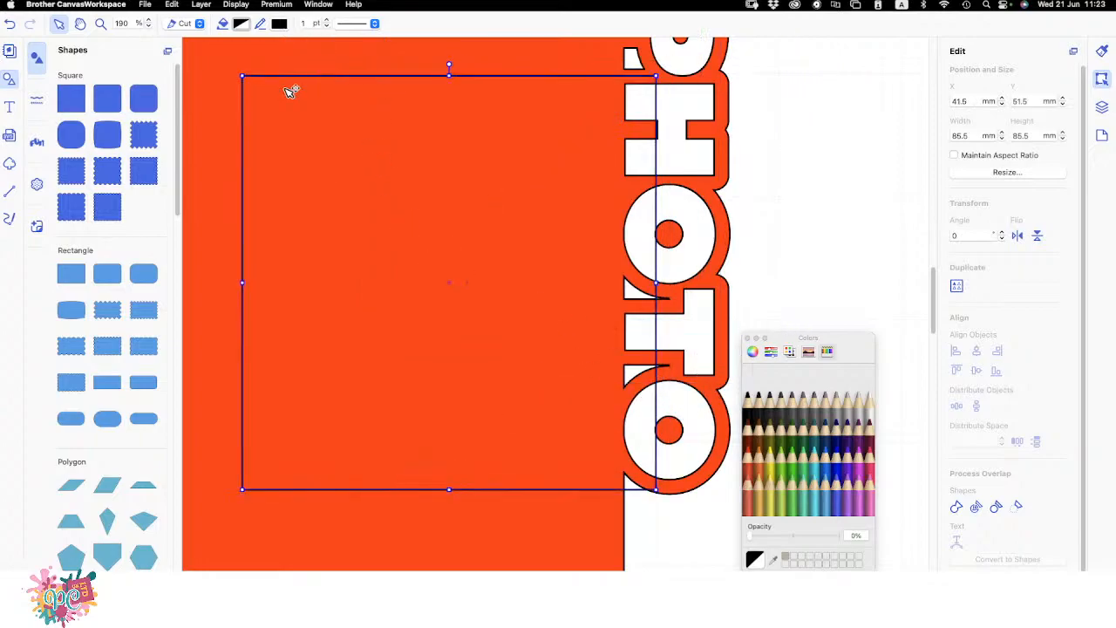
drag(243, 77, 605, 331)
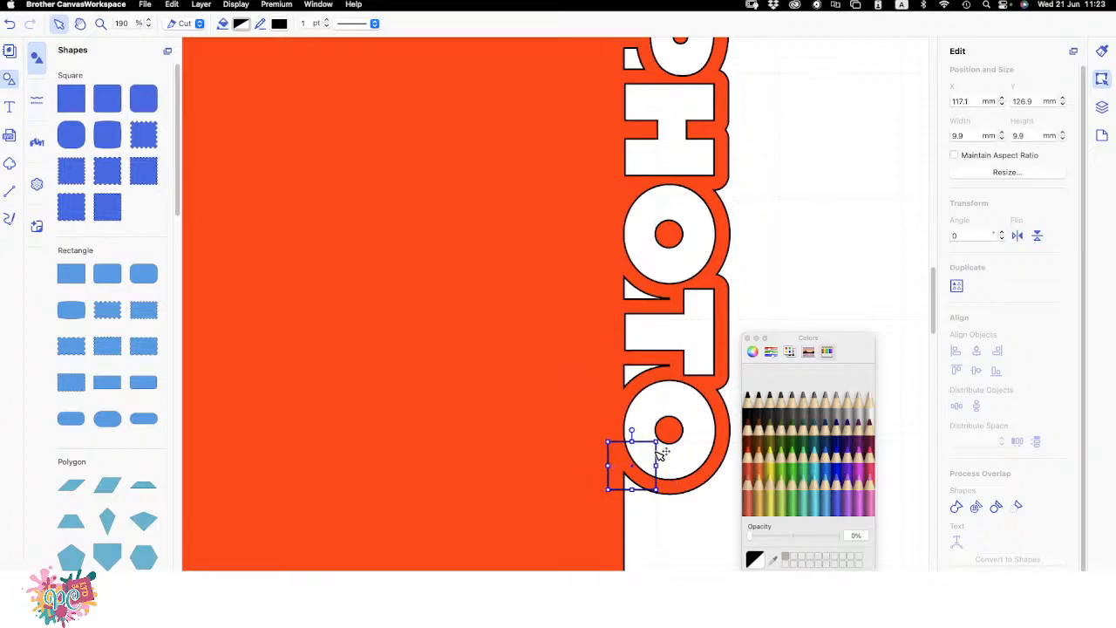
- Move the small square into the blank area beside the lettering and fill it with Maraschino red
drag(645, 439, 781, 195)
click(747, 458)
scroll(831, 261, up, 3)
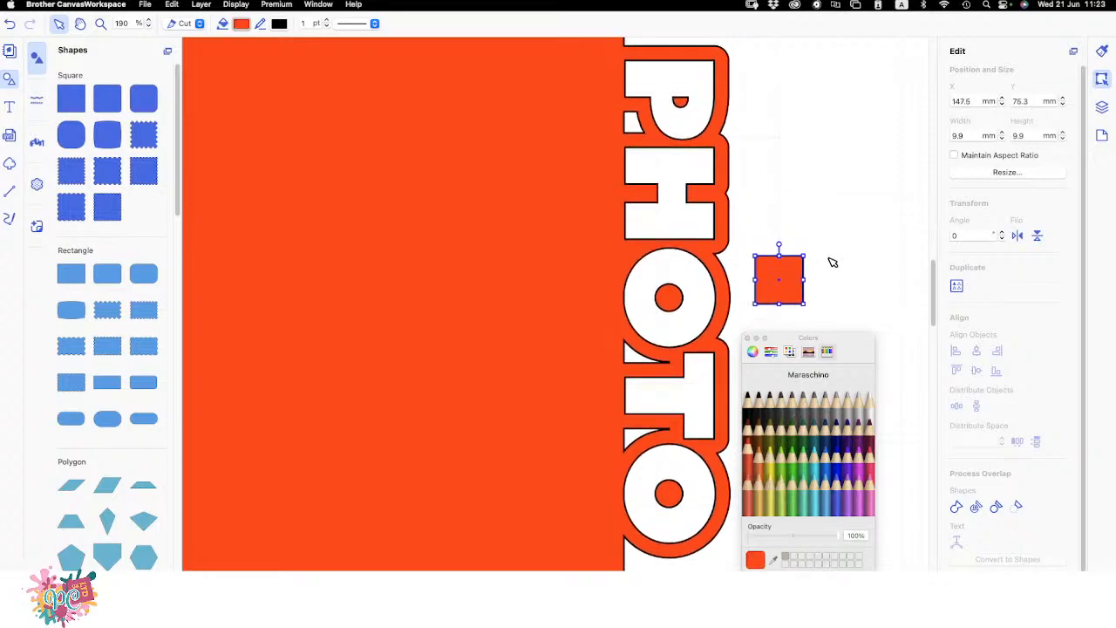
- Narrow the red square to a bar about 3.2 mm wide and place it across the P to reach its centre
scroll(831, 262, up, 2)
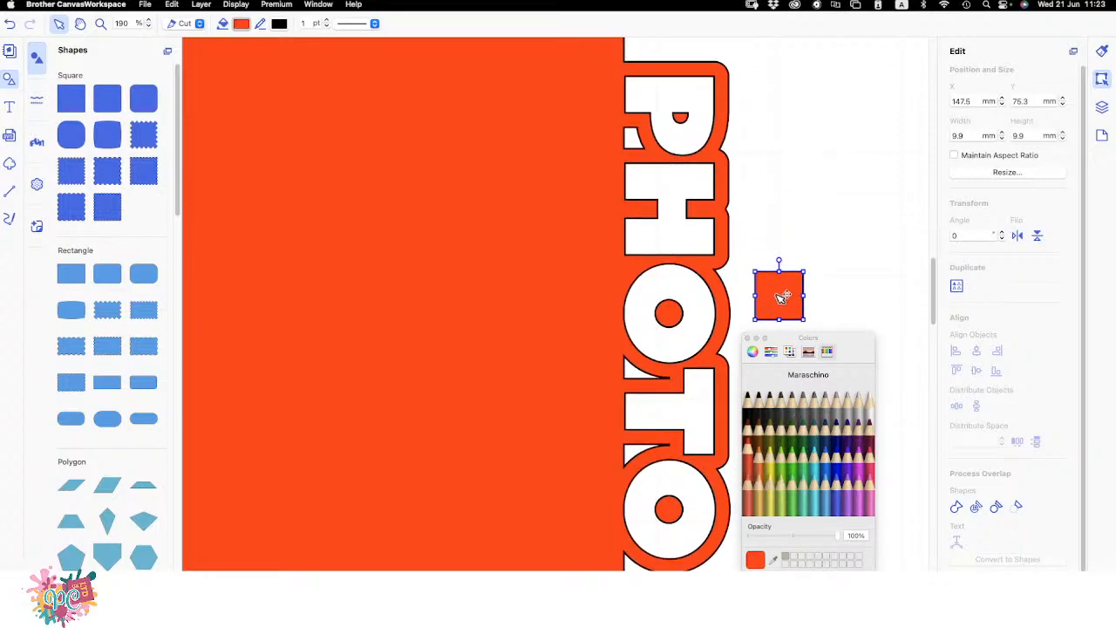
drag(792, 284, 688, 91)
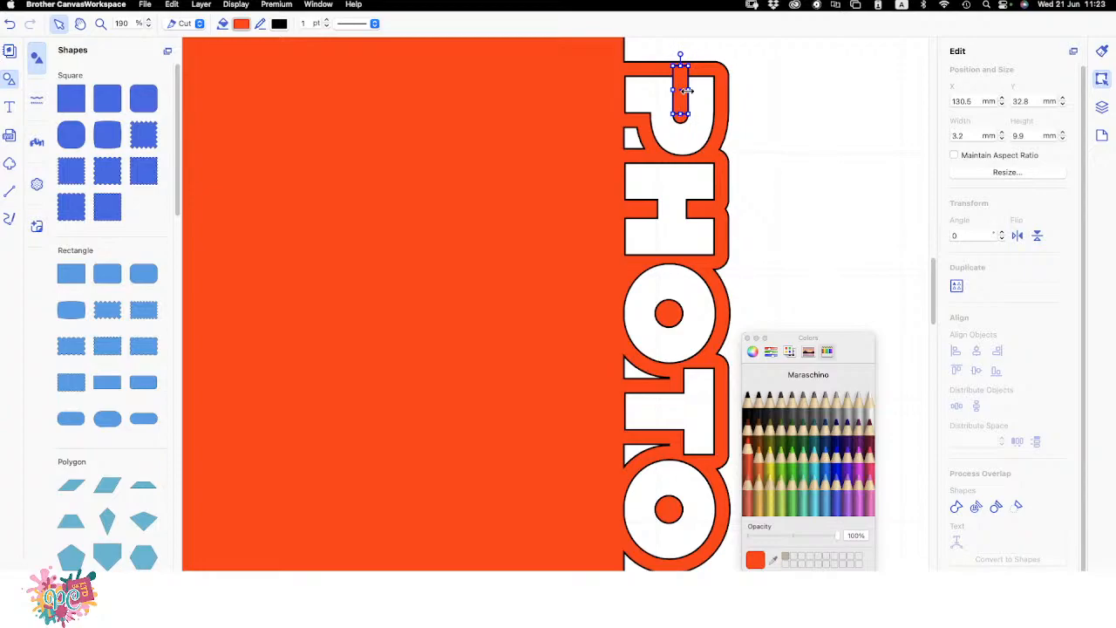
click(779, 117)
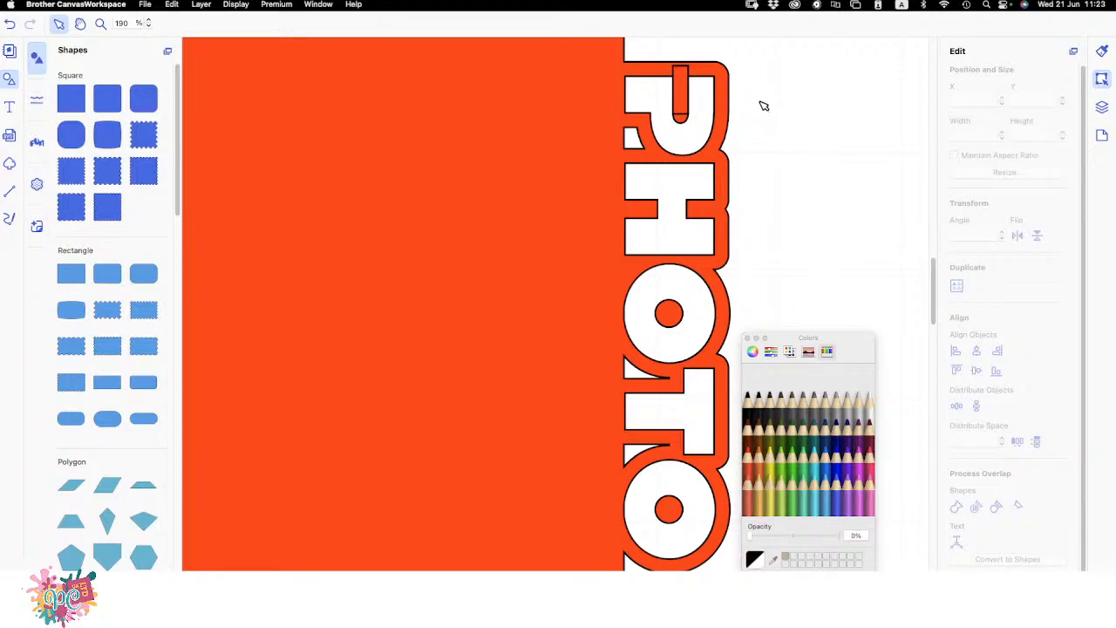
- Make two copies of the red bar and place one over each O, linking its centre to the surrounding mat
click(687, 103)
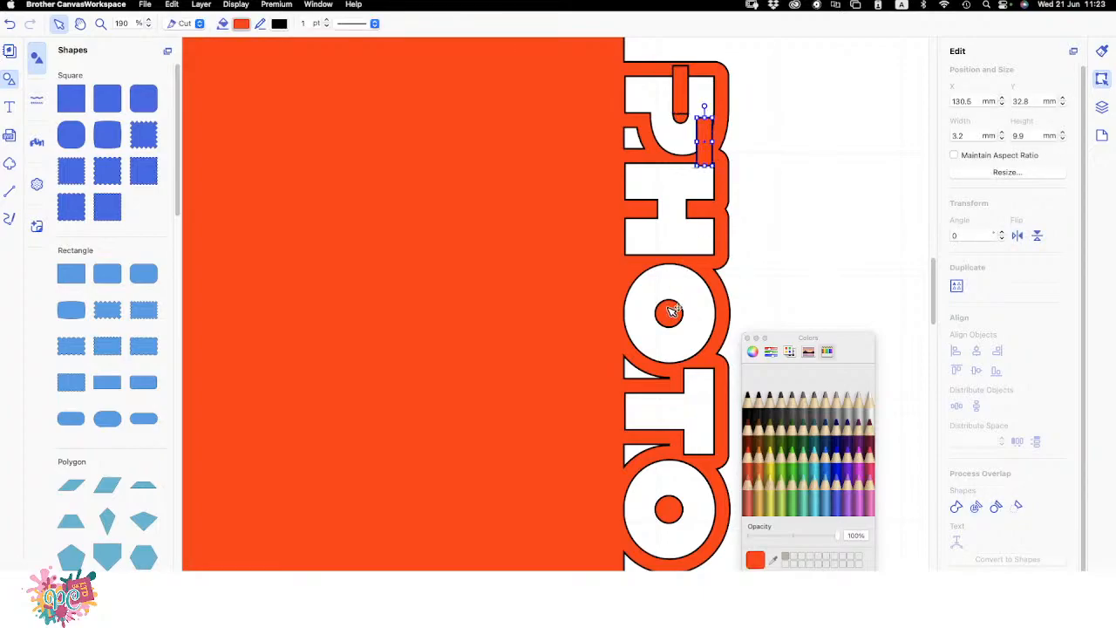
drag(678, 298, 676, 502)
key(super+c)
key(super+v)
drag(678, 510, 677, 493)
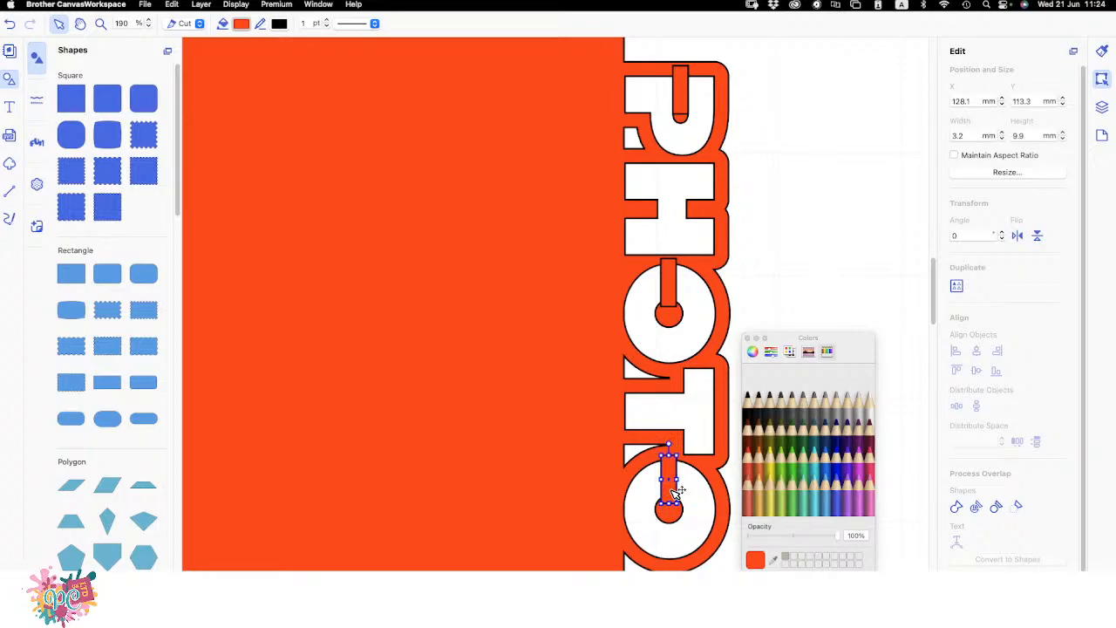
click(761, 235)
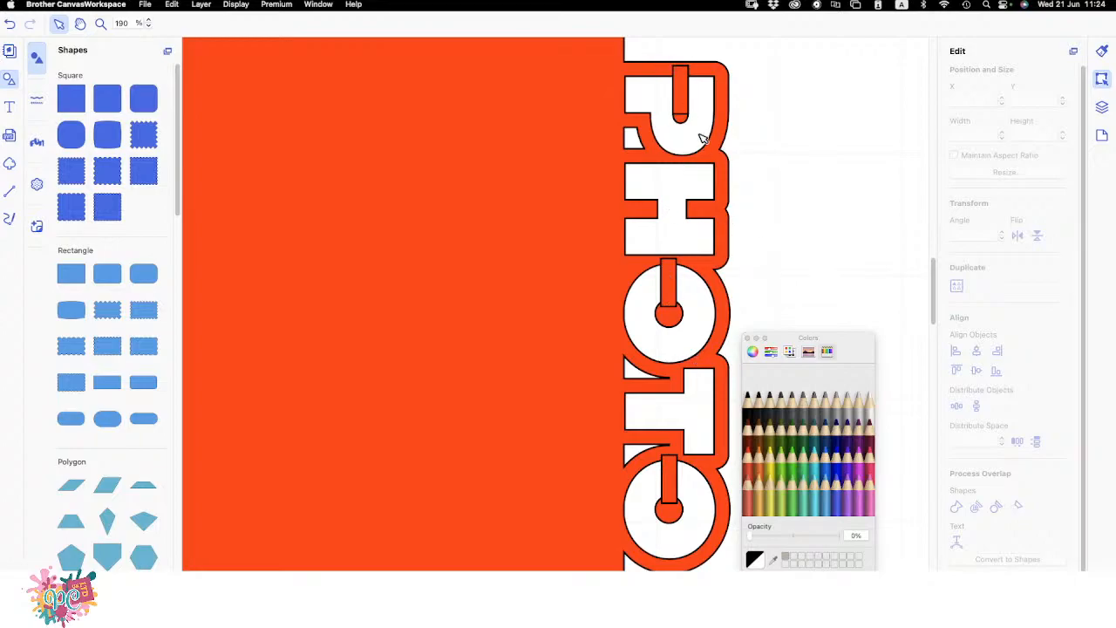
- Weld the three red bars to the red PHOTO mat so they form a single shape
drag(772, 68, 640, 503)
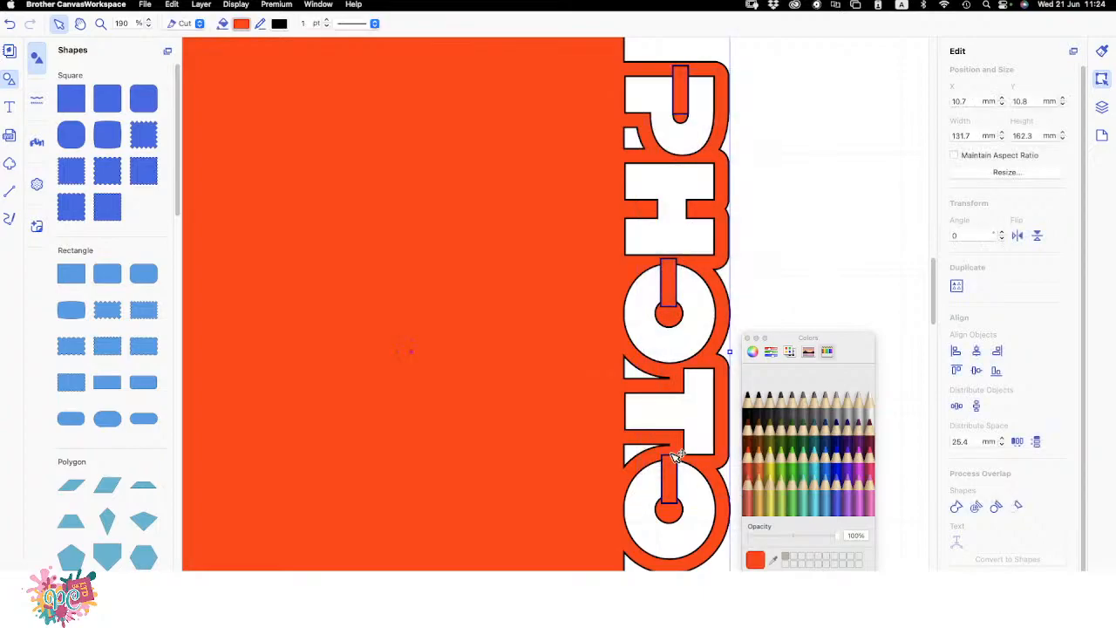
click(1099, 110)
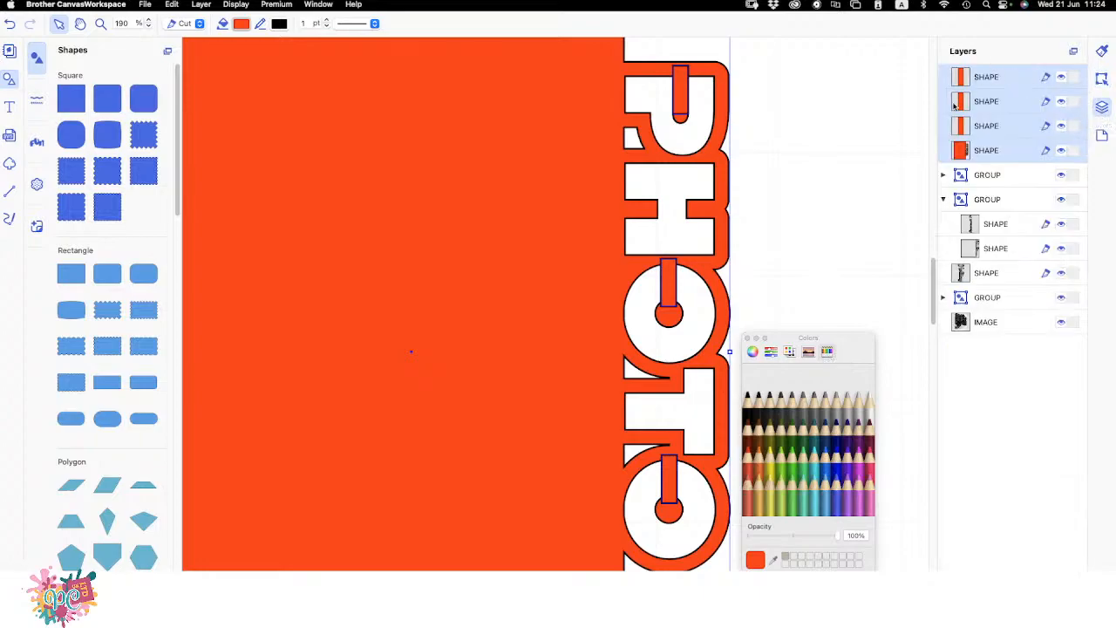
click(1101, 78)
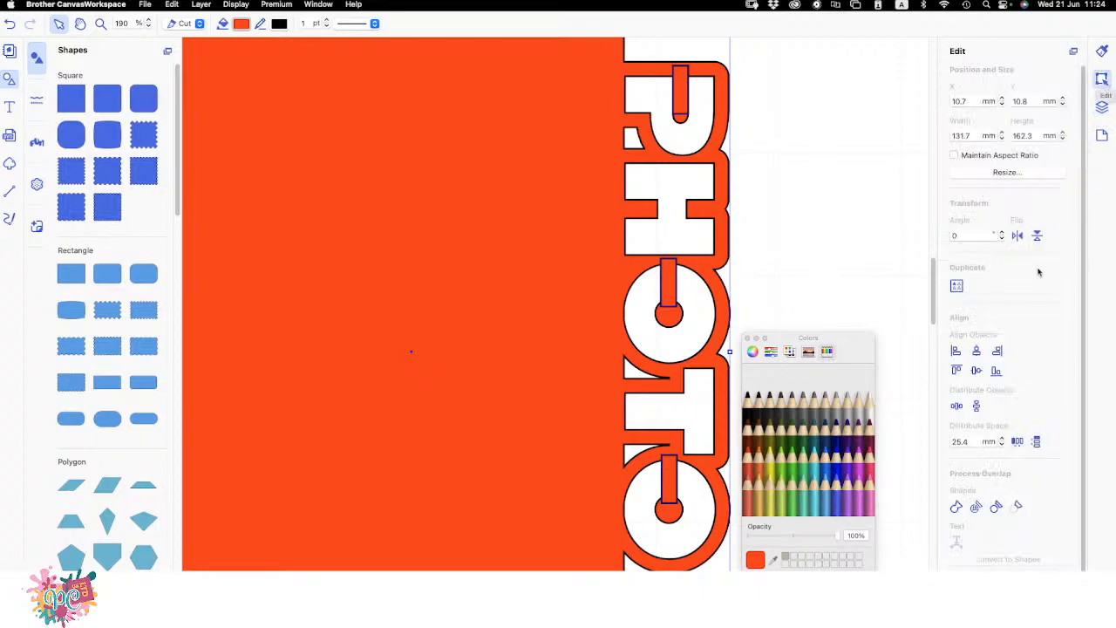
click(956, 506)
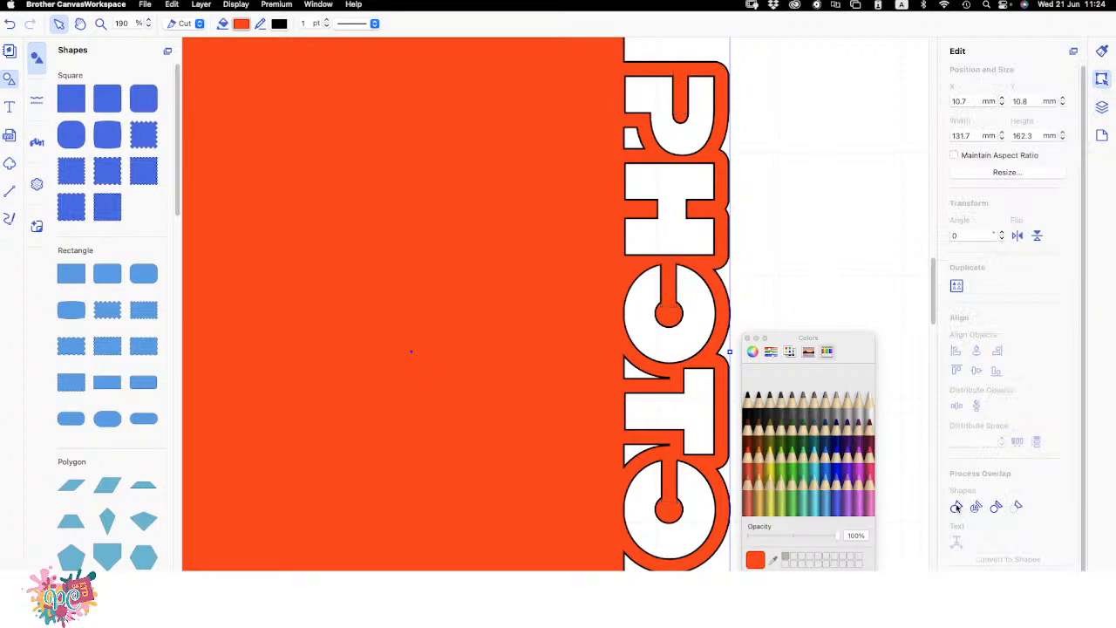
click(806, 161)
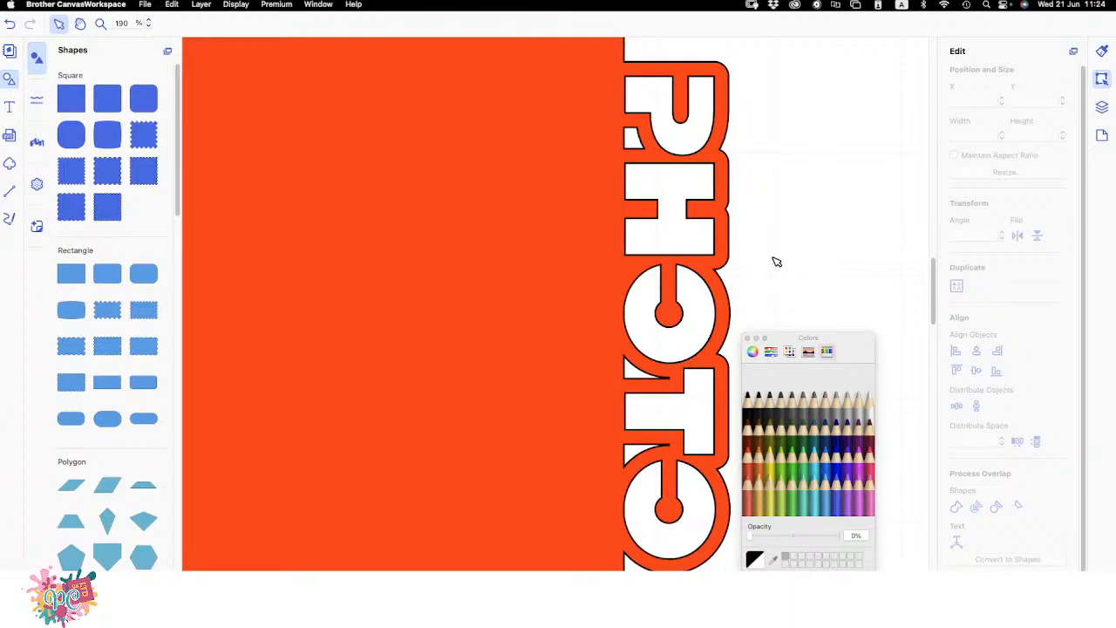
- Move the MEMORY mat onto the cutting area beside the red PHOTO mat, and shift the Holiday mat up close beneath the red one
scroll(775, 262, down, 3)
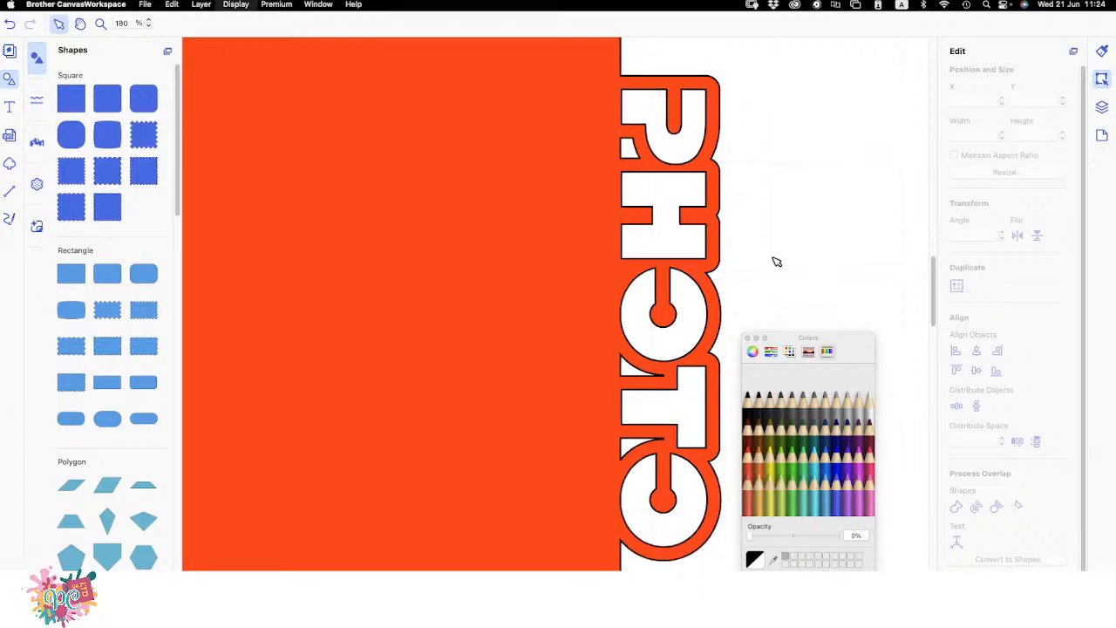
scroll(776, 262, down, 4)
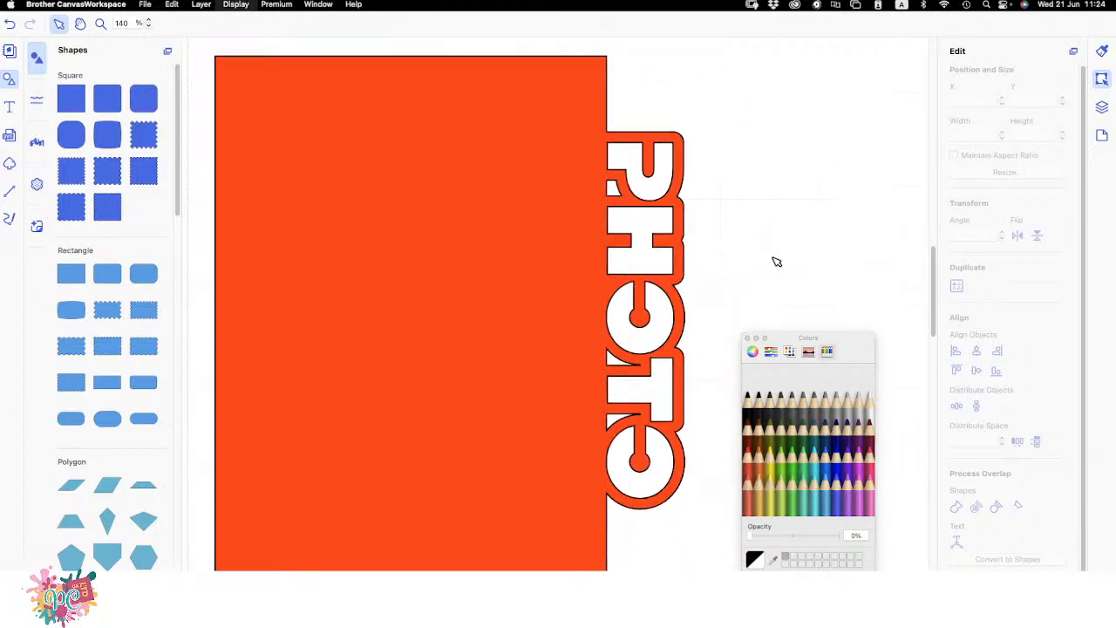
key(super+minus)
key(super+minus)
key(super+minus)
key(super+minus)
key(super+minus)
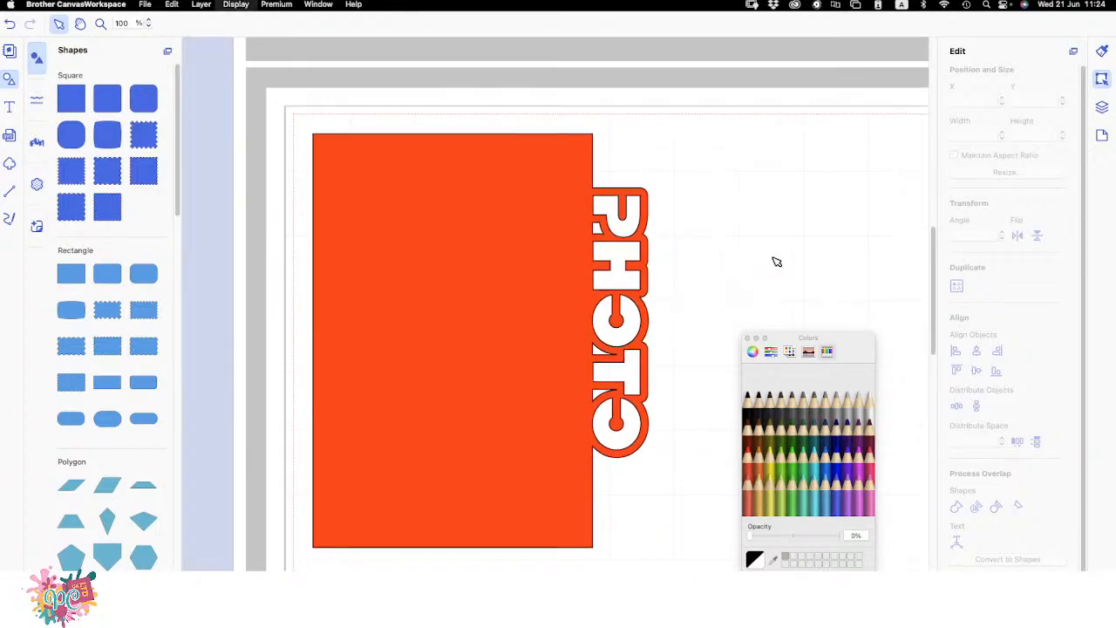
key(super+minus)
key(super+minus)
key(super+minus)
key(super+minus)
key(super+minus)
key(super+minus)
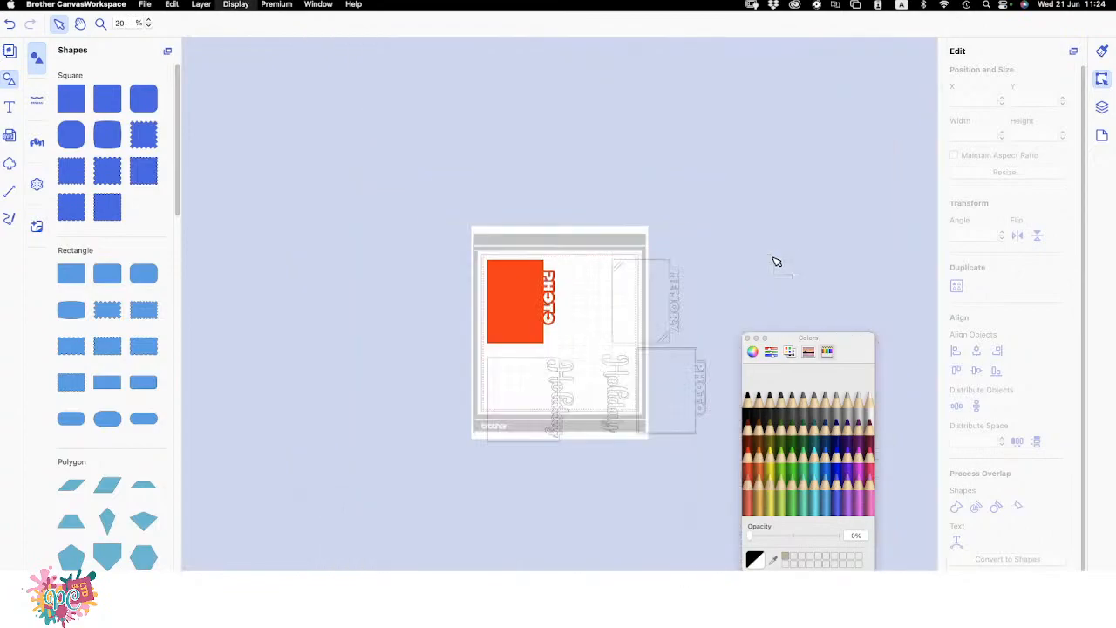
key(super+plus)
key(super+plus)
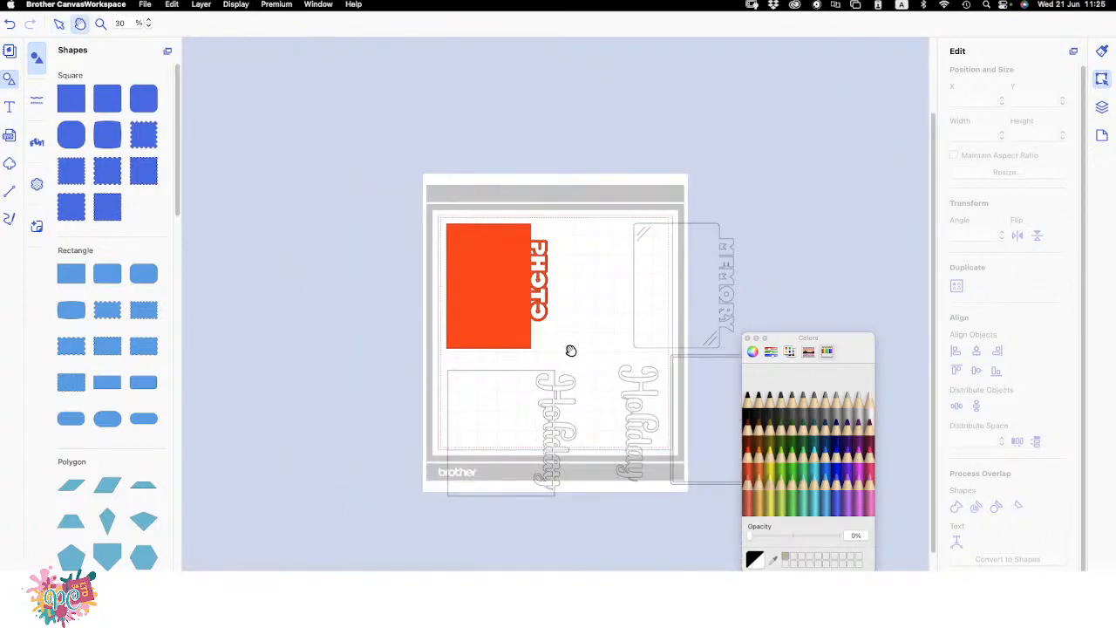
drag(583, 341, 364, 330)
drag(787, 338, 823, 81)
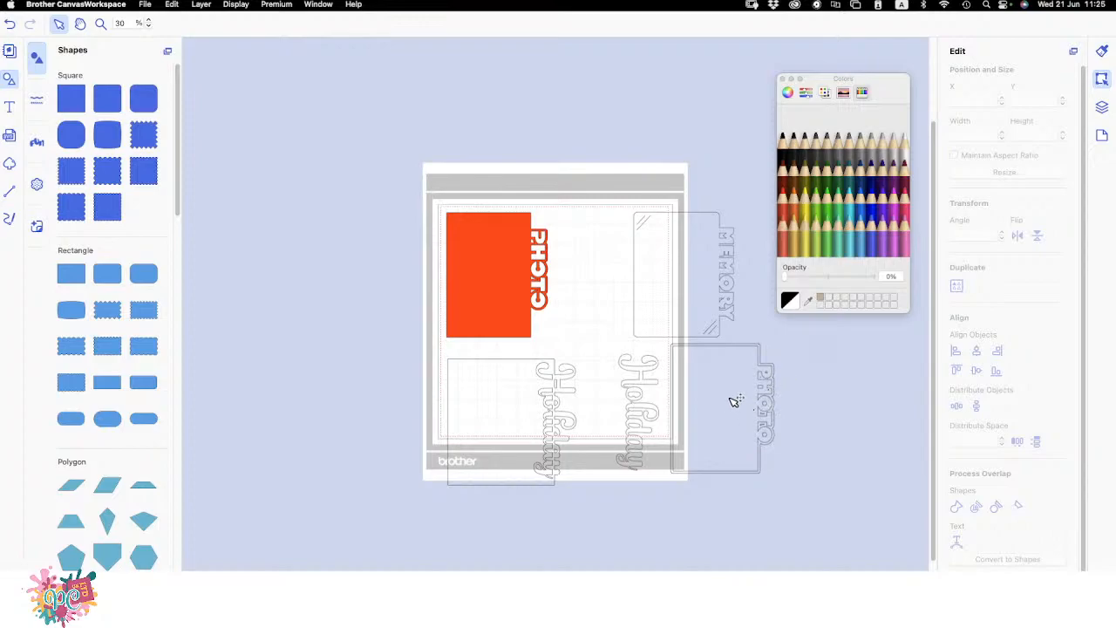
click(730, 272)
drag(730, 272, 661, 272)
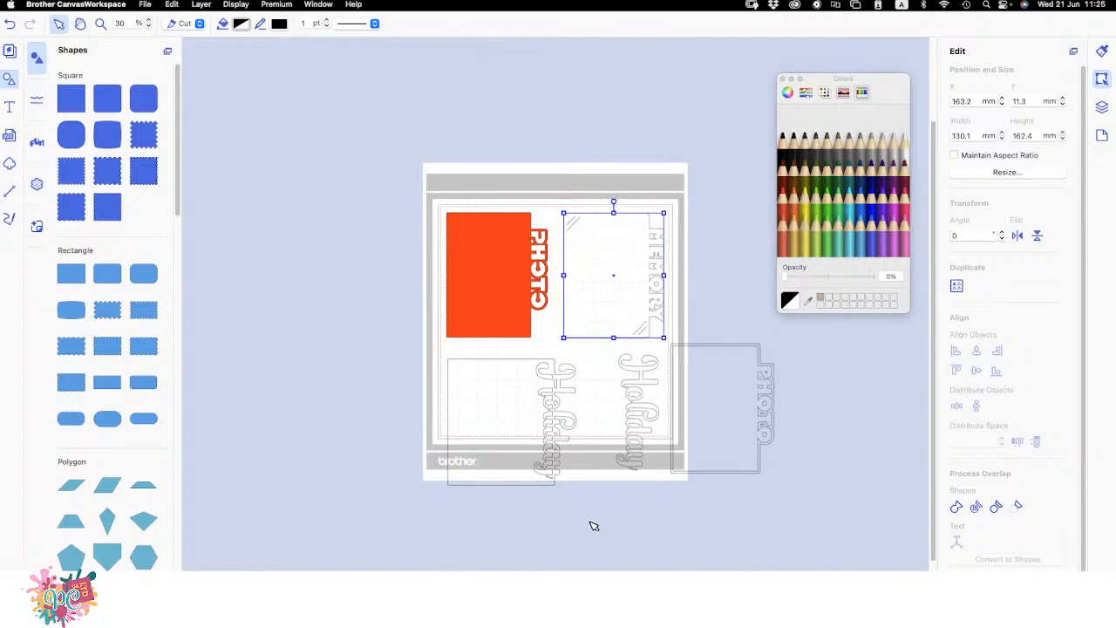
drag(577, 511, 462, 361)
drag(560, 420, 557, 400)
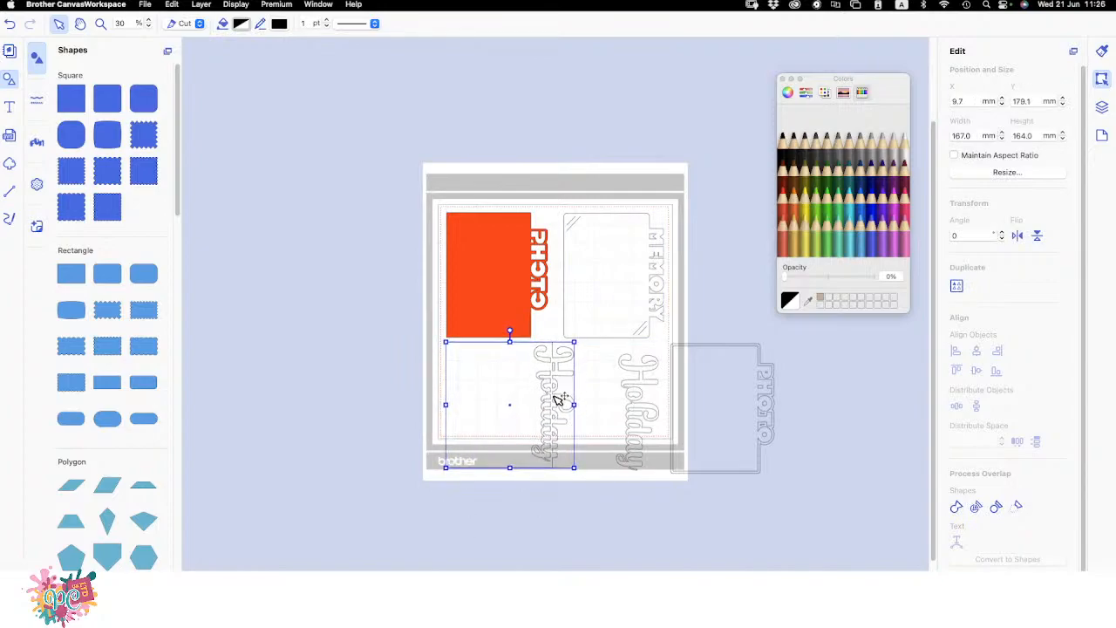
- Move the separate Holiday lettering next to the Holiday mat and bring the outlined PHOTO mat in close beside it
click(624, 417)
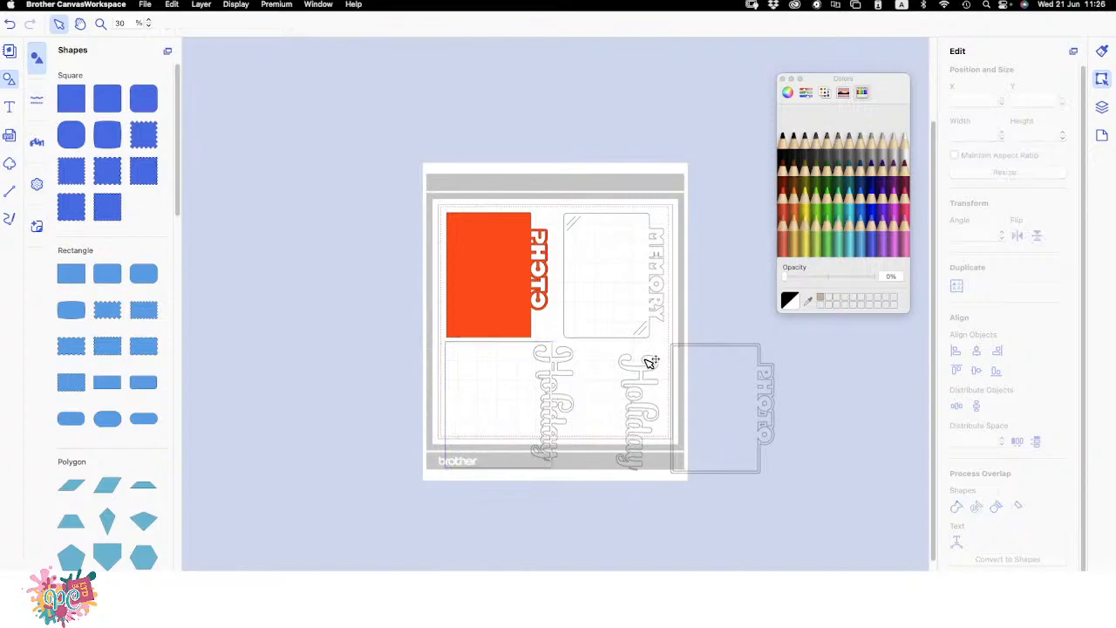
drag(606, 353, 663, 497)
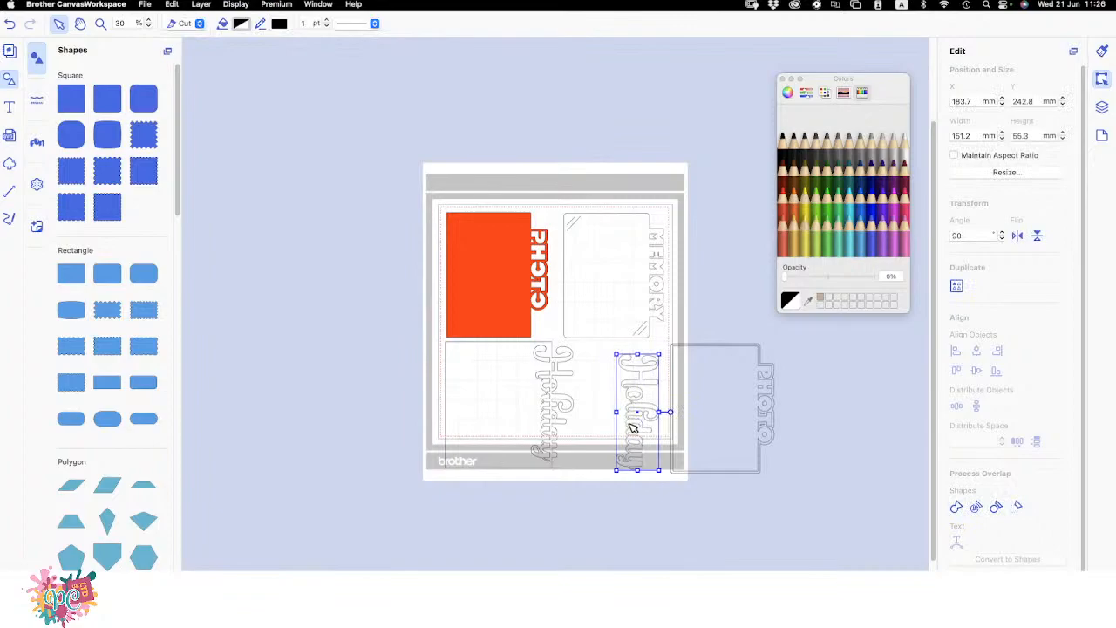
click(605, 417)
click(633, 421)
drag(636, 423, 598, 414)
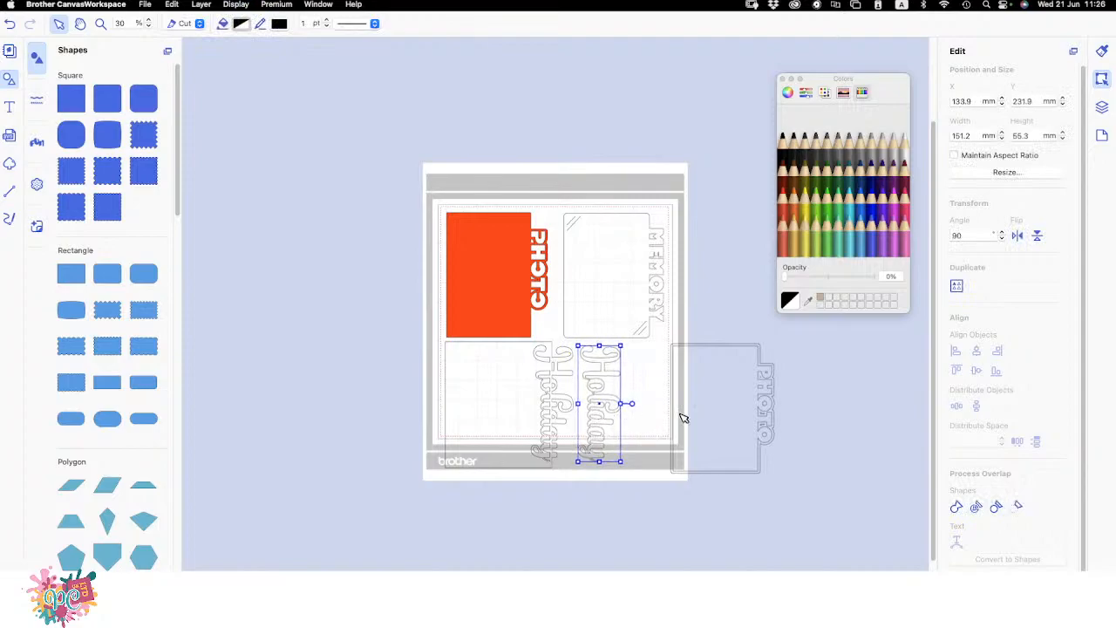
drag(707, 298, 721, 390)
click(796, 397)
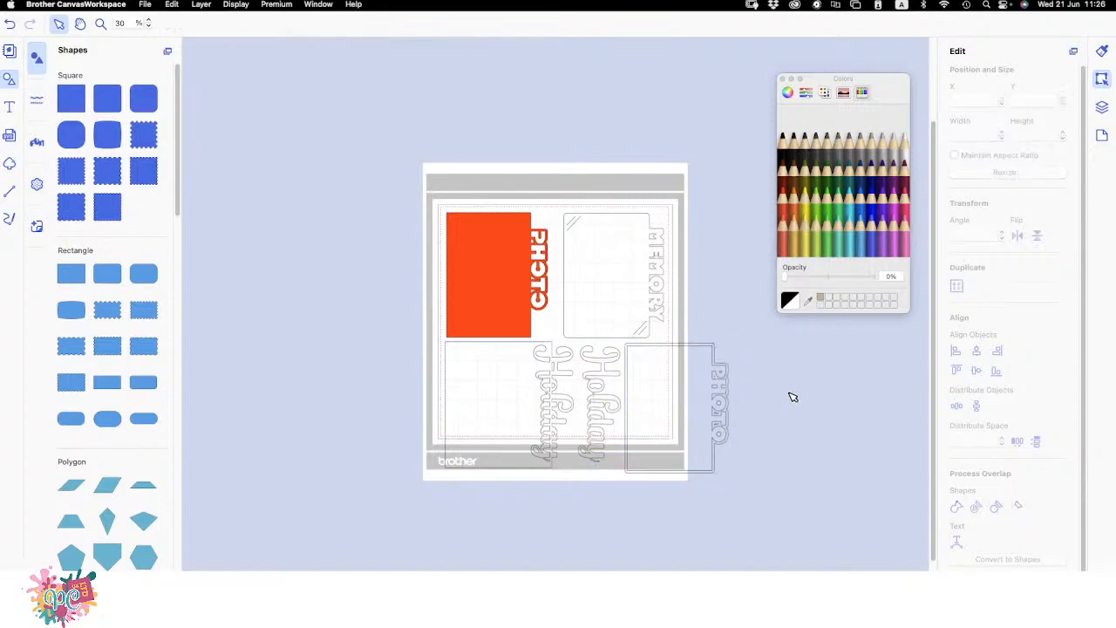